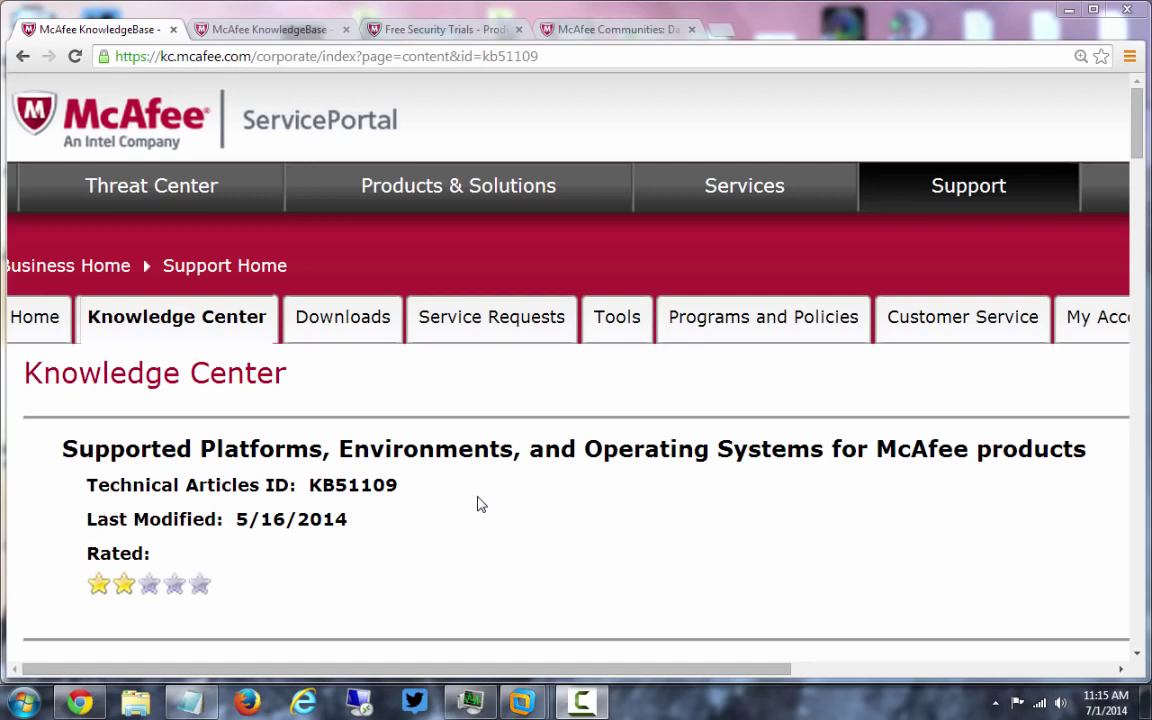
- Scroll KB51109 to the supported-platforms table and highlight 'Drive Encryption 7.1'
scroll(477, 503, down, 1)
scroll(477, 503, down, 3)
scroll(477, 503, down, 2)
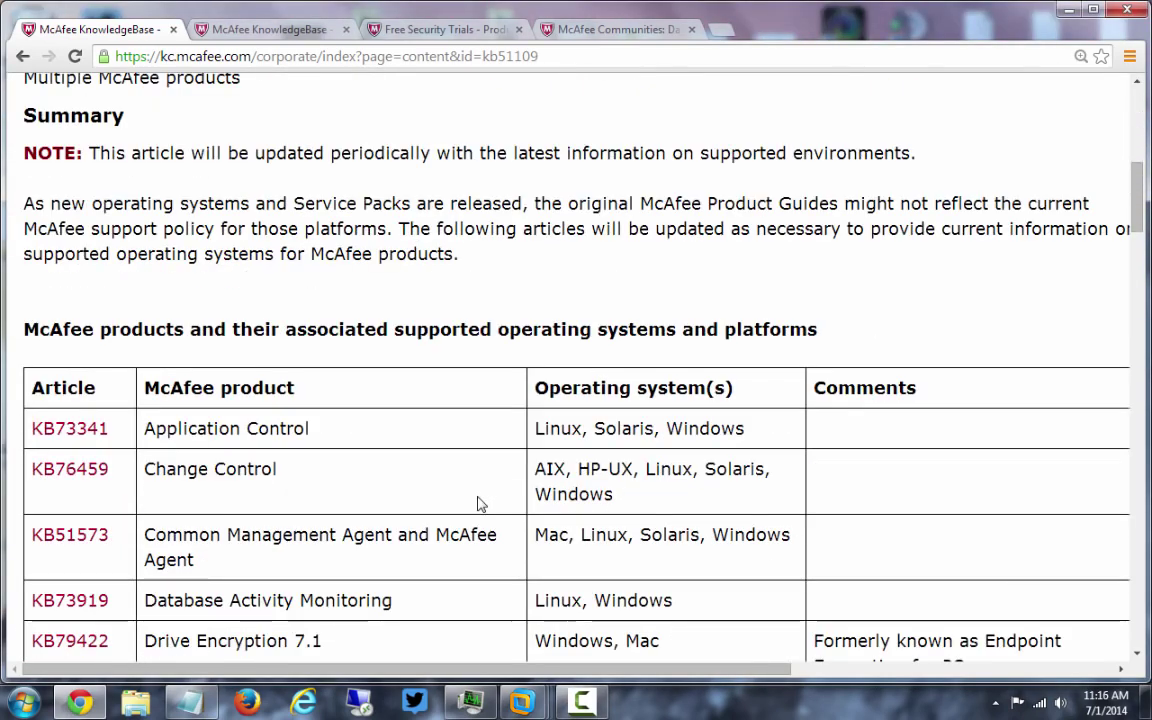
scroll(477, 503, down, 1)
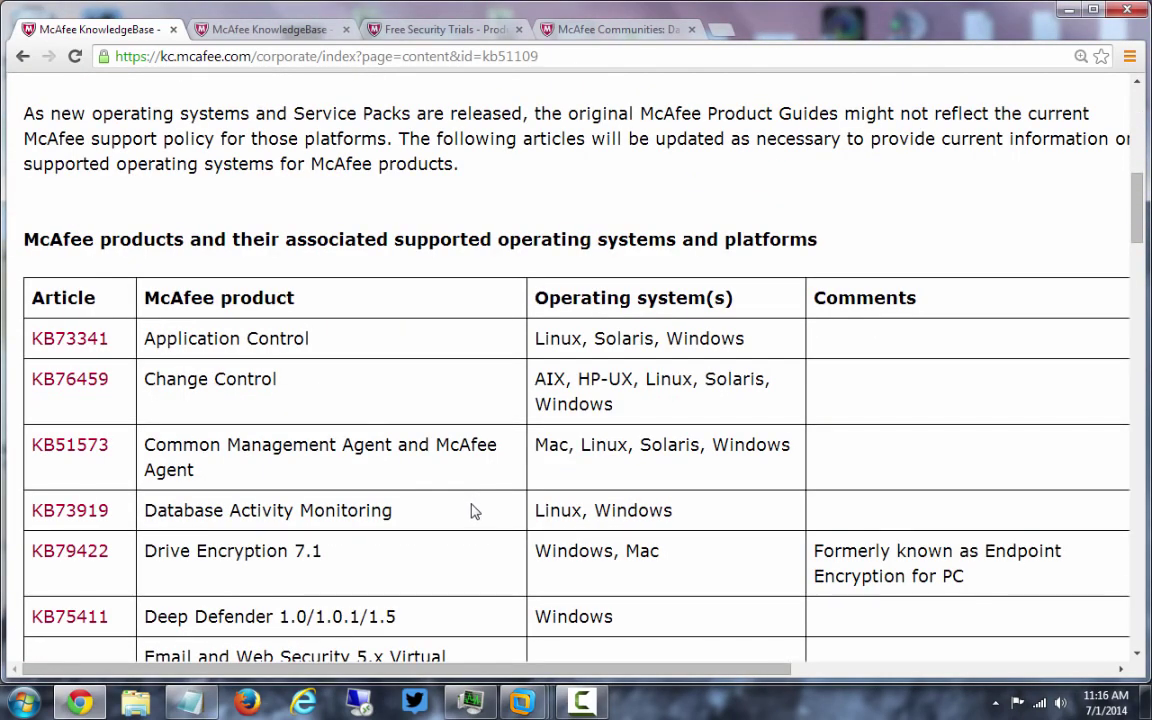
drag(145, 551, 348, 556)
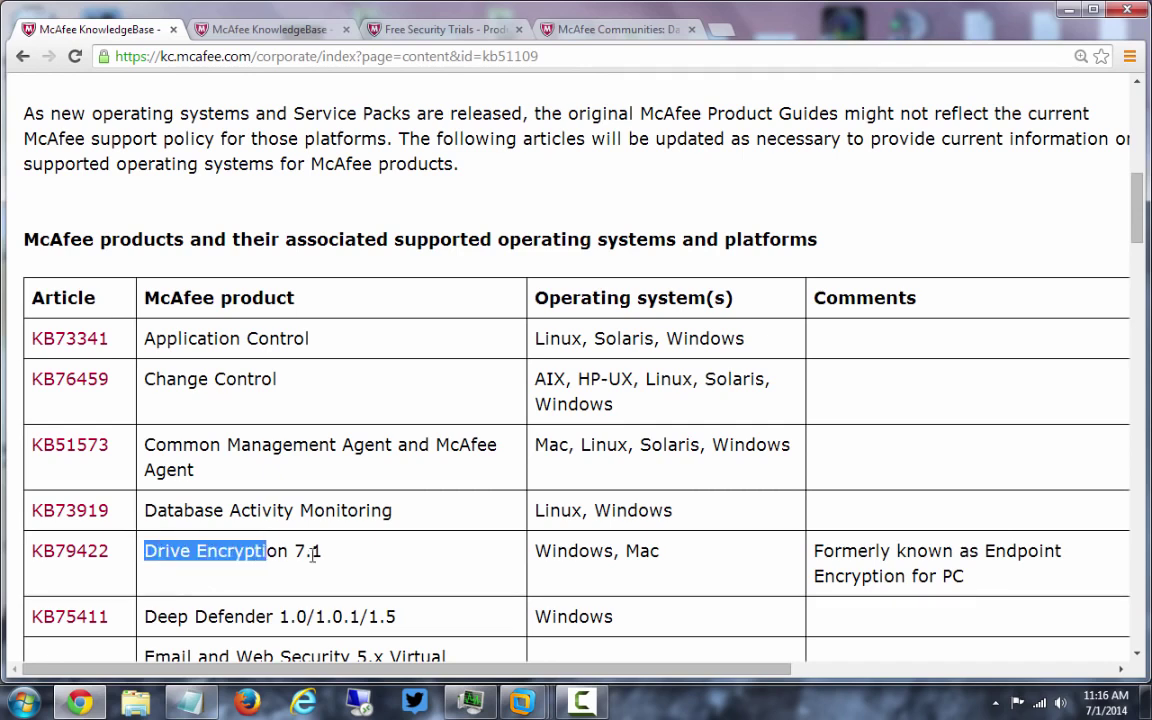
- Open article KB79422 and scroll to its ePO requirements table (ePO 5.1, 4.6.7–4.6.8)
click(205, 31)
scroll(492, 395, up, 5)
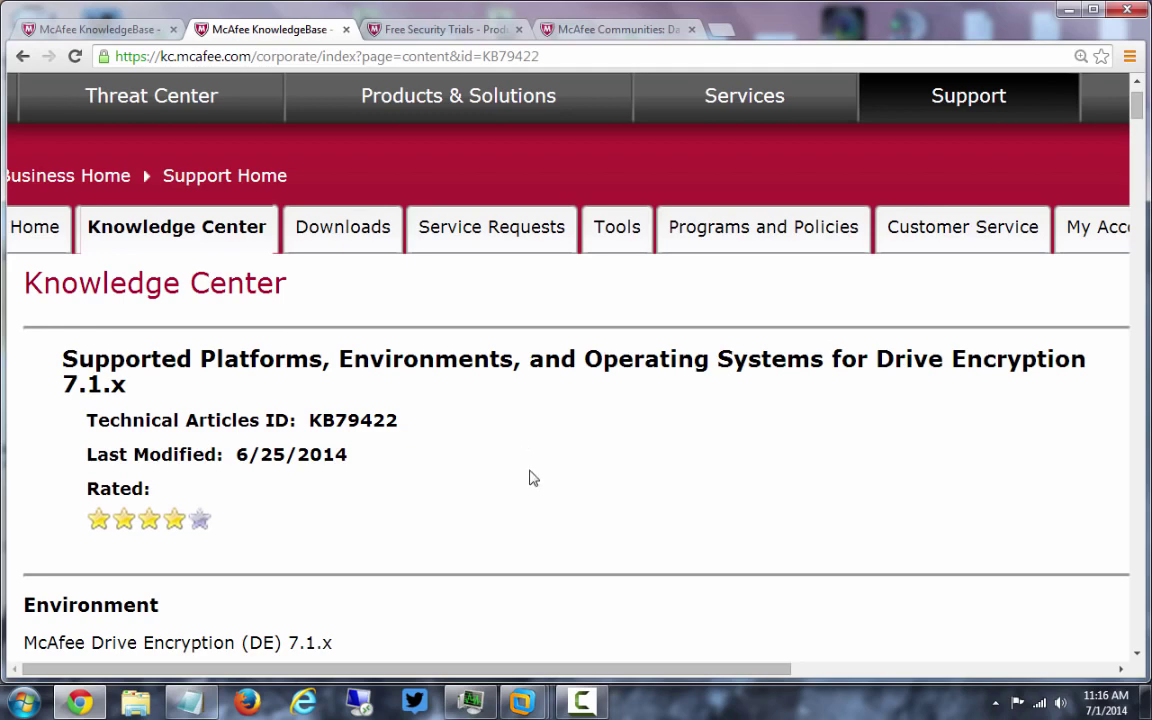
scroll(618, 435, down, 2)
scroll(612, 437, down, 3)
scroll(612, 437, down, 2)
scroll(612, 437, down, 3)
scroll(612, 437, down, 1)
scroll(612, 440, down, 2)
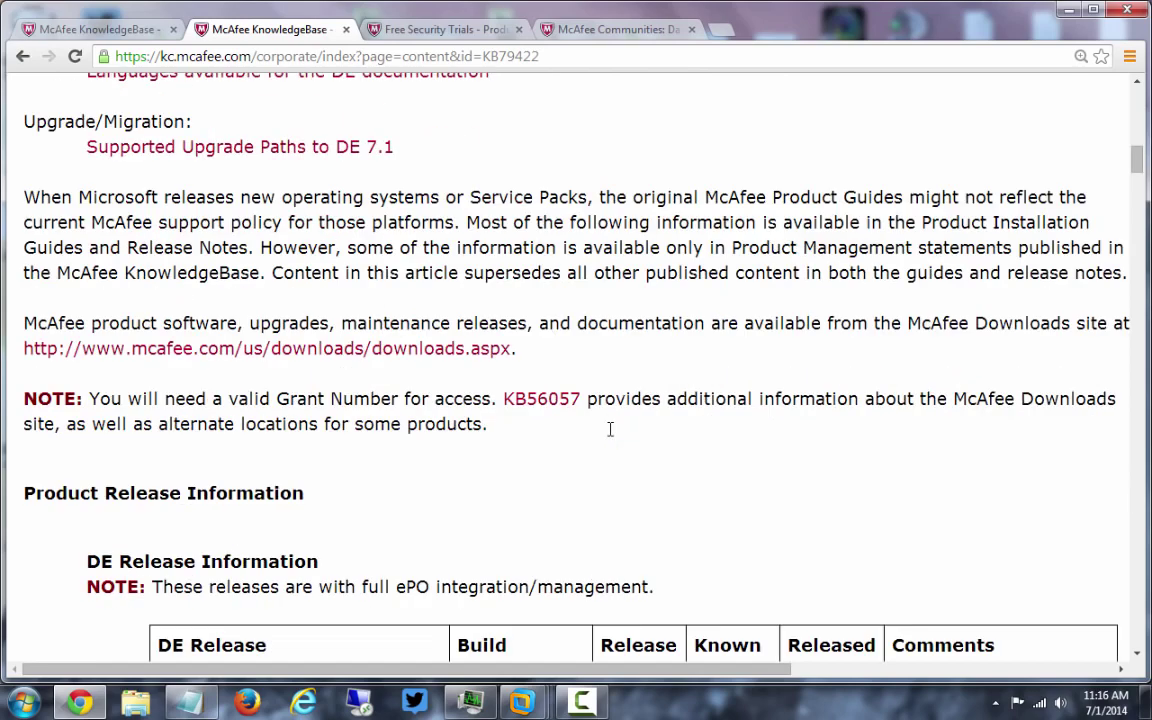
scroll(594, 370, down, 1)
scroll(594, 370, down, 1)
scroll(594, 370, down, 2)
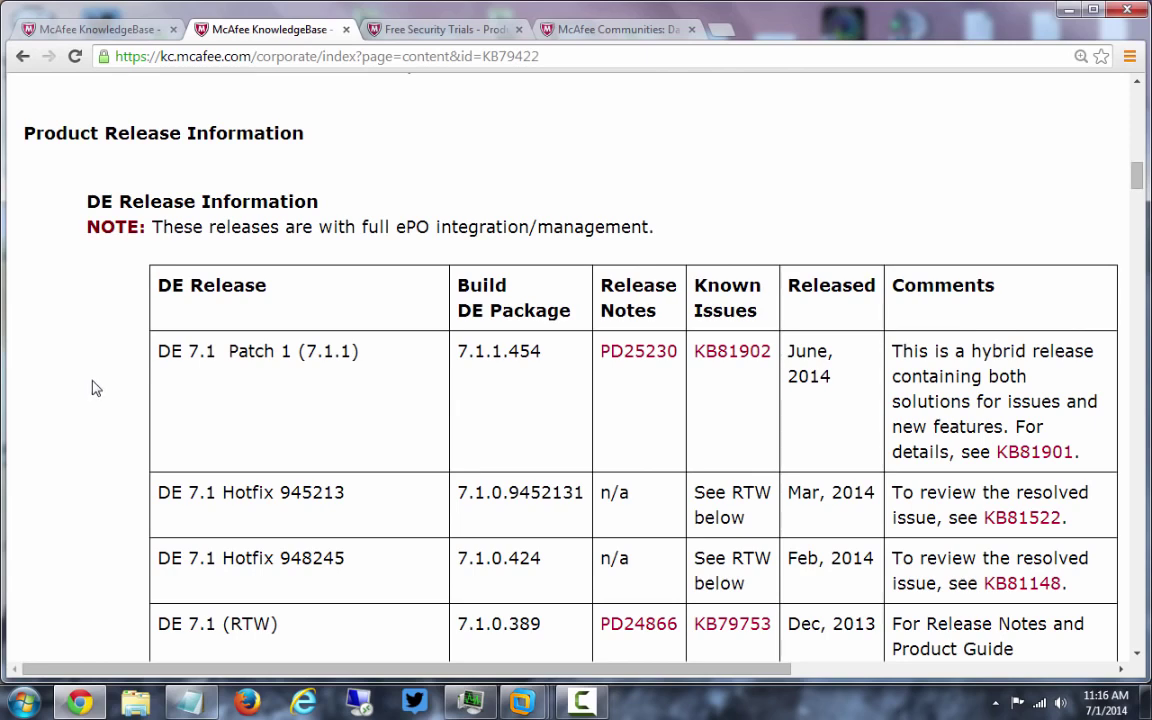
scroll(88, 390, down, 2)
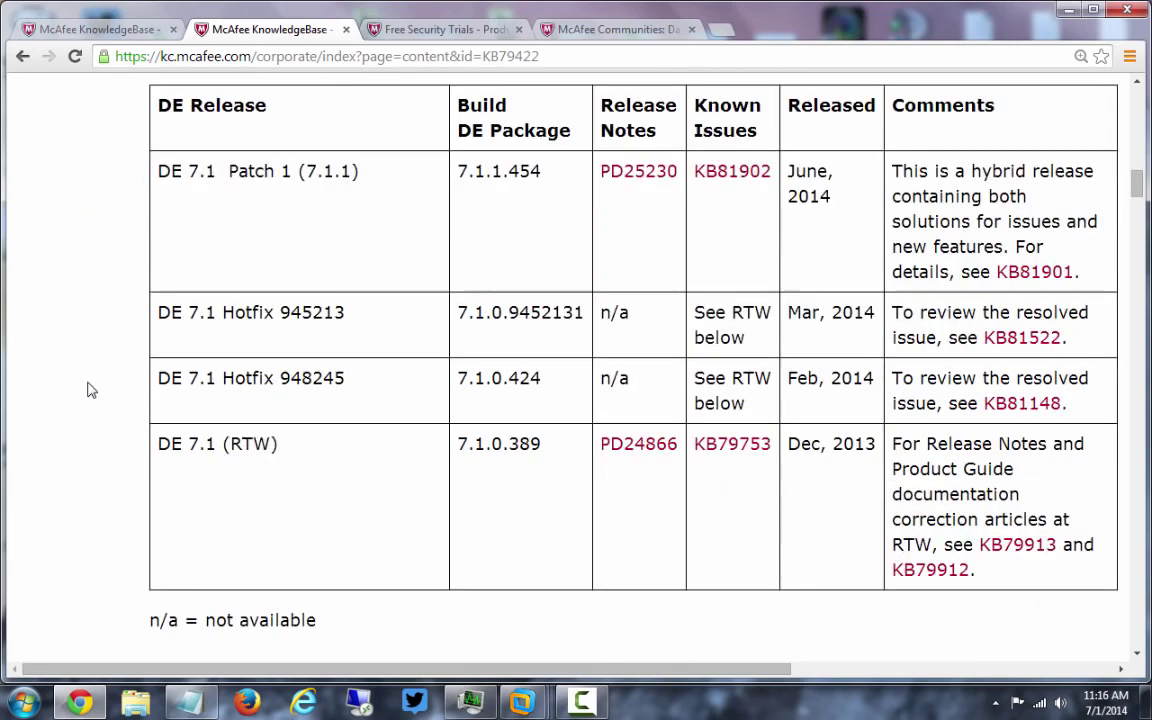
scroll(88, 390, down, 2)
scroll(88, 390, down, 1)
scroll(88, 390, down, 2)
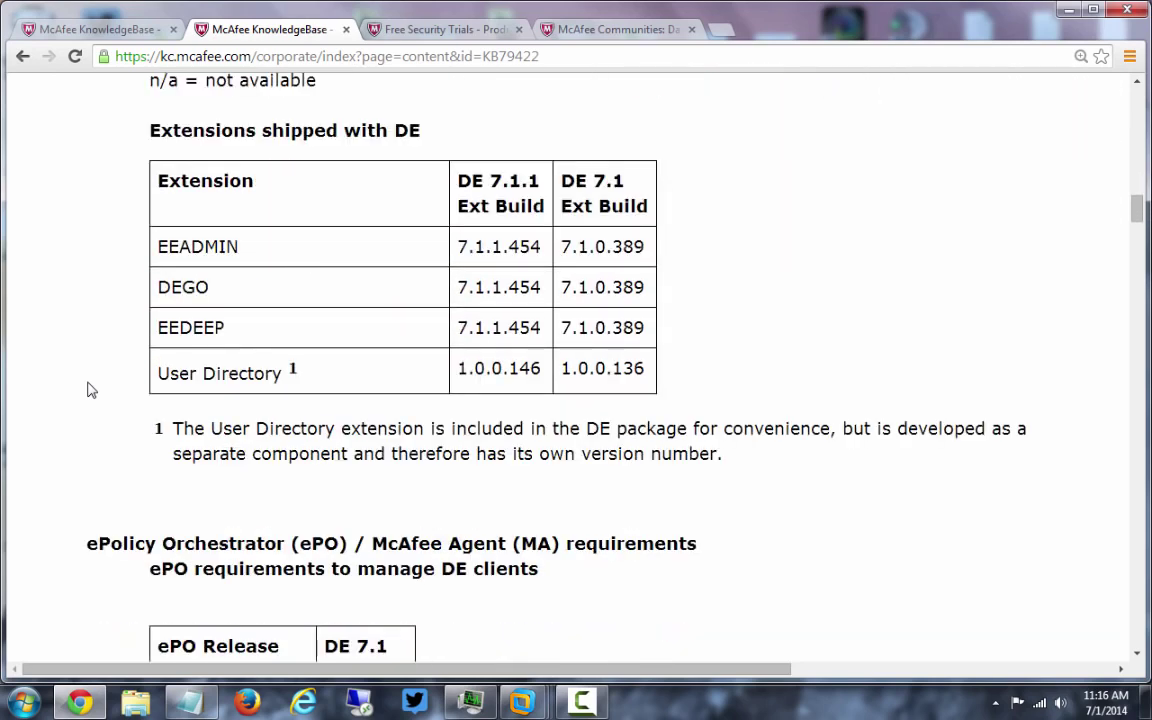
scroll(88, 390, down, 2)
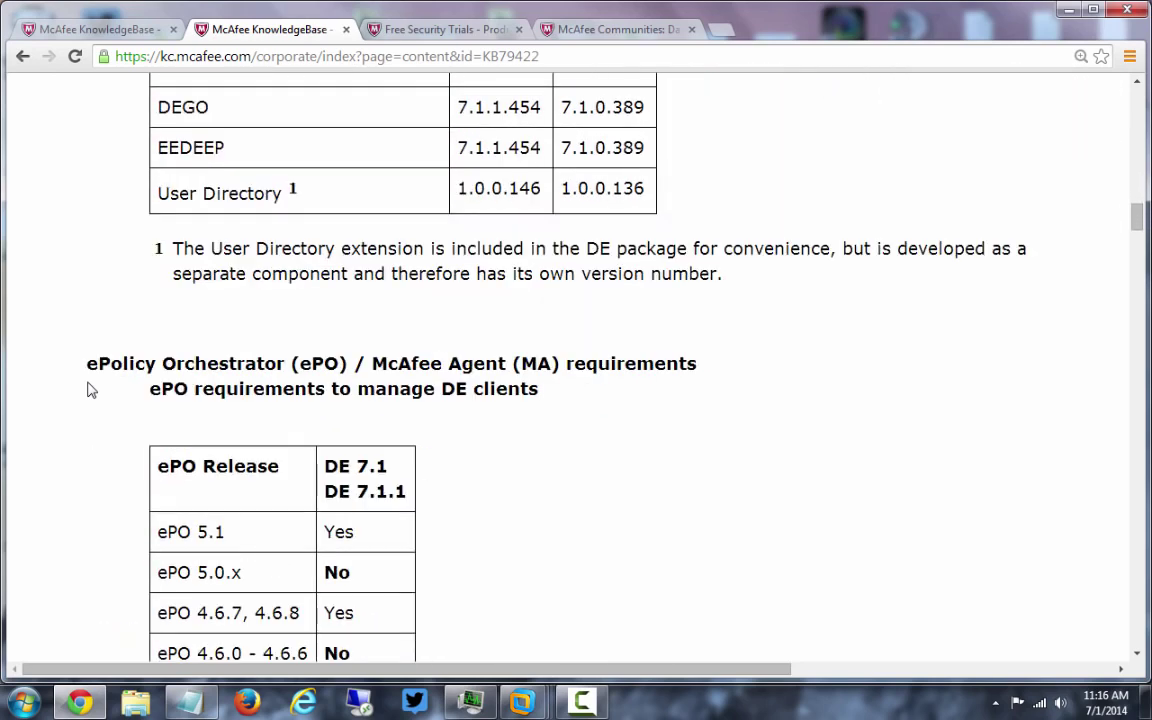
scroll(88, 390, down, 1)
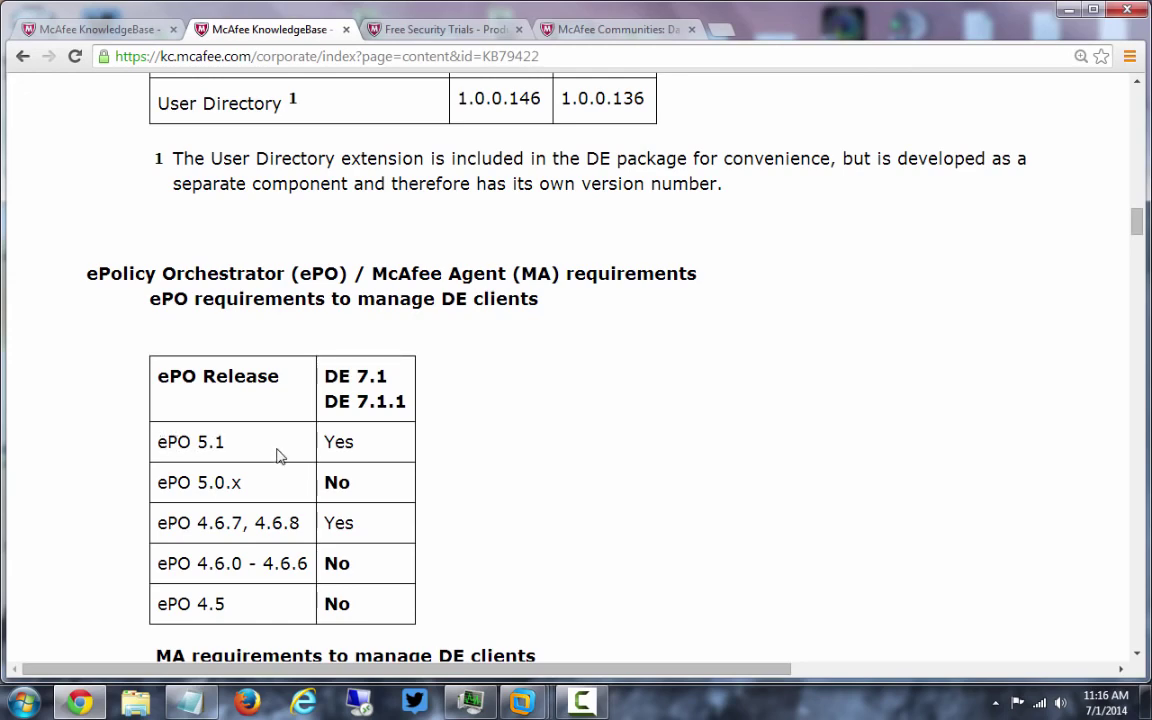
mouse_move(521, 702)
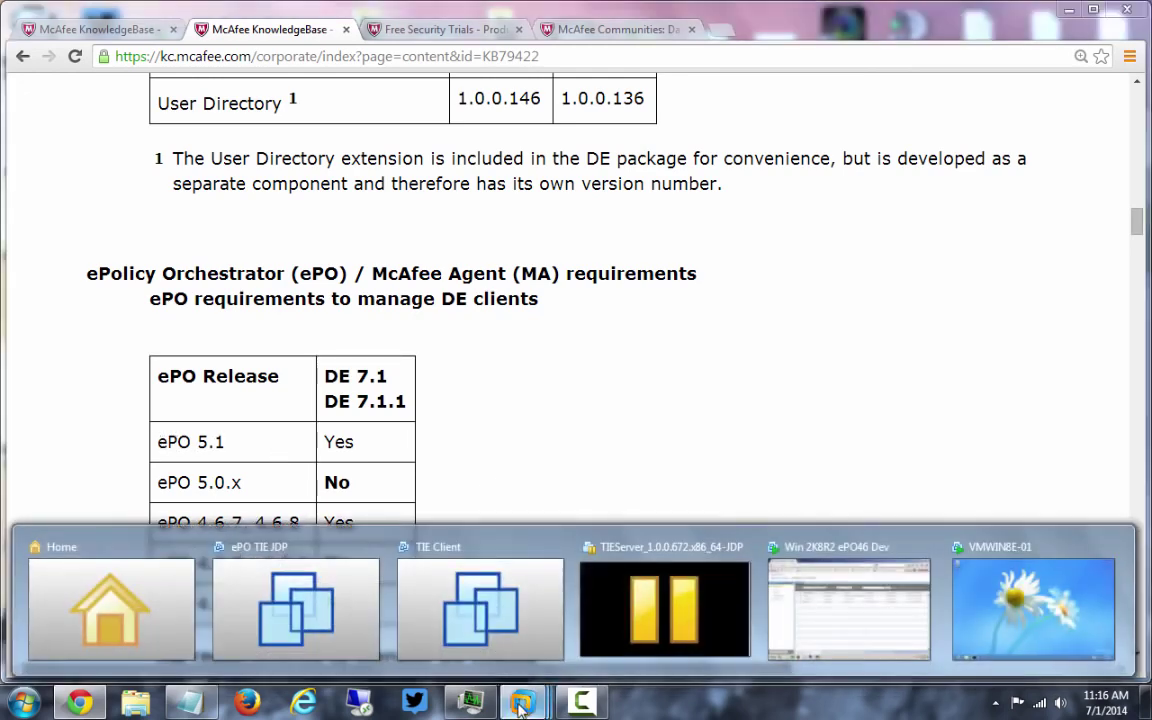
- On the ePO server VM, go to the Extensions page and begin installing an extension
click(818, 614)
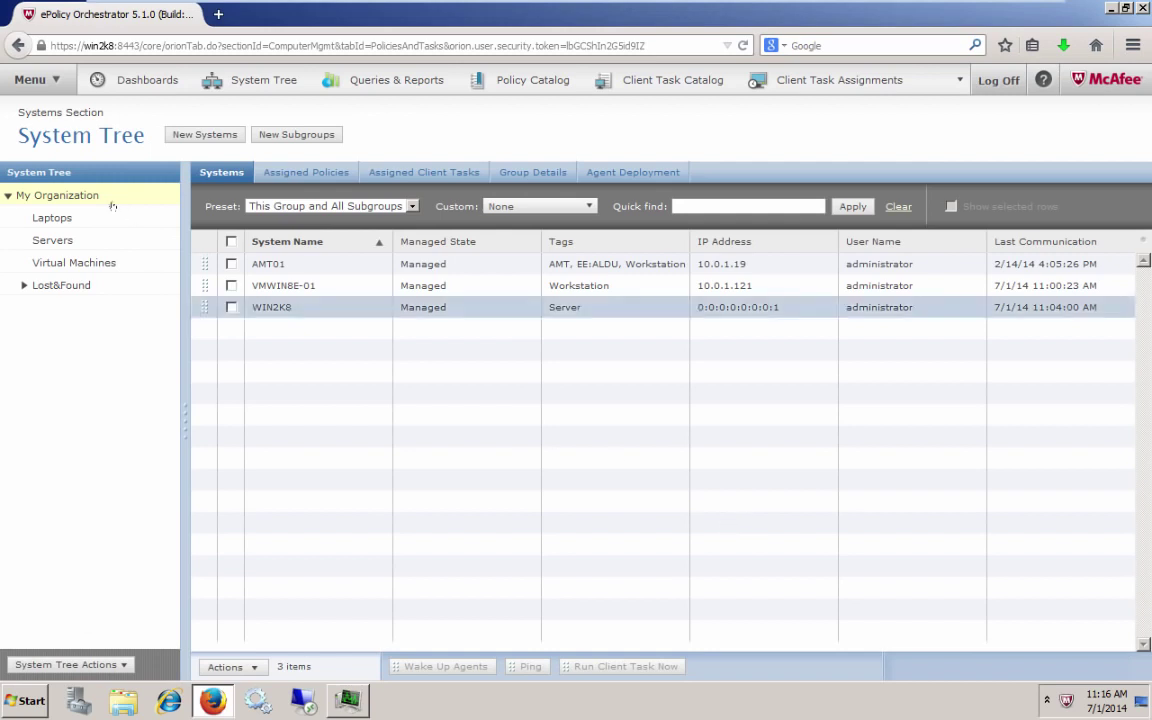
click(38, 79)
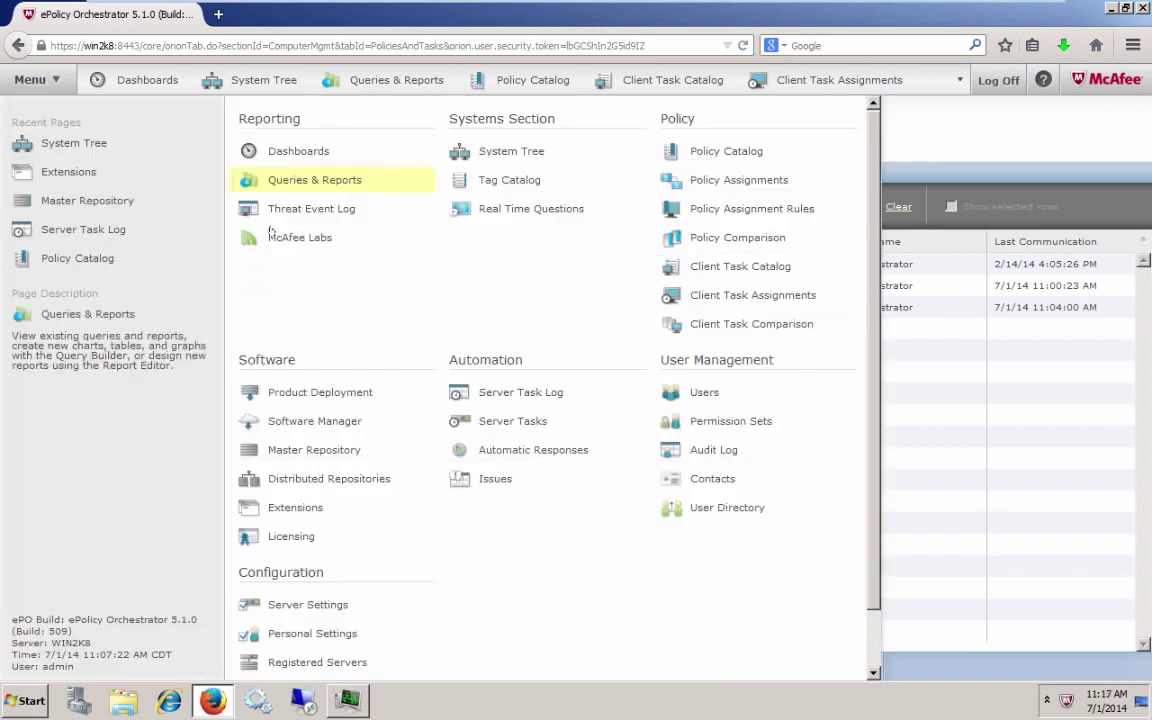
click(293, 508)
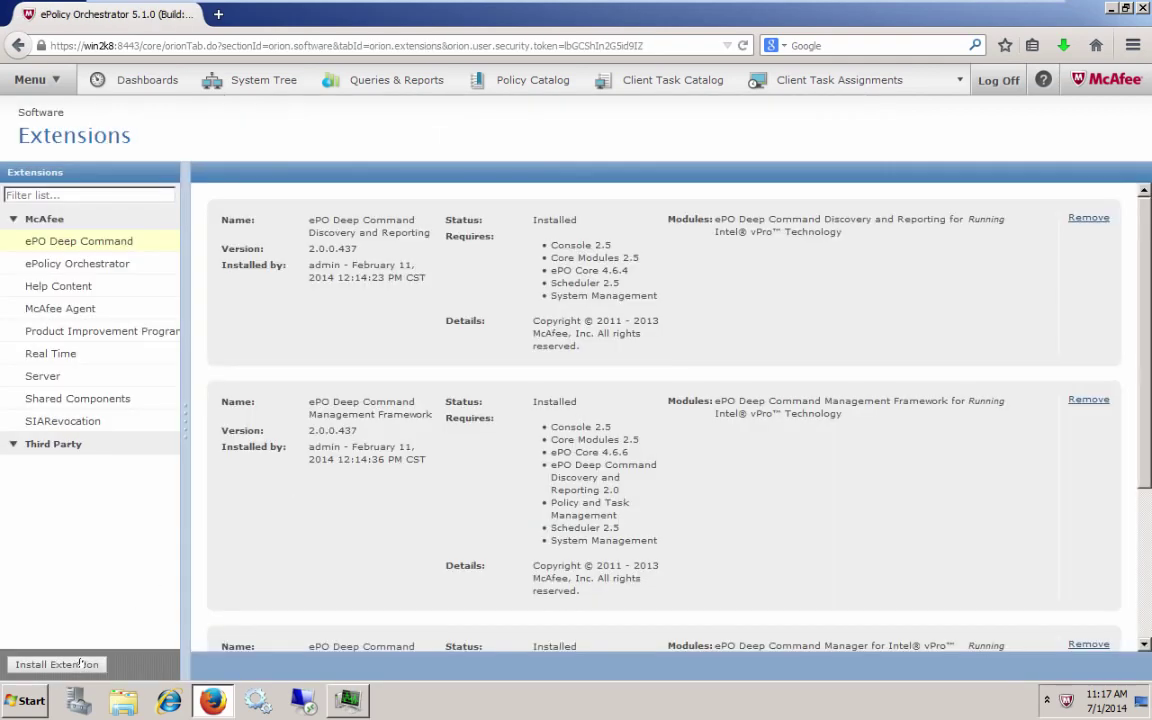
click(79, 663)
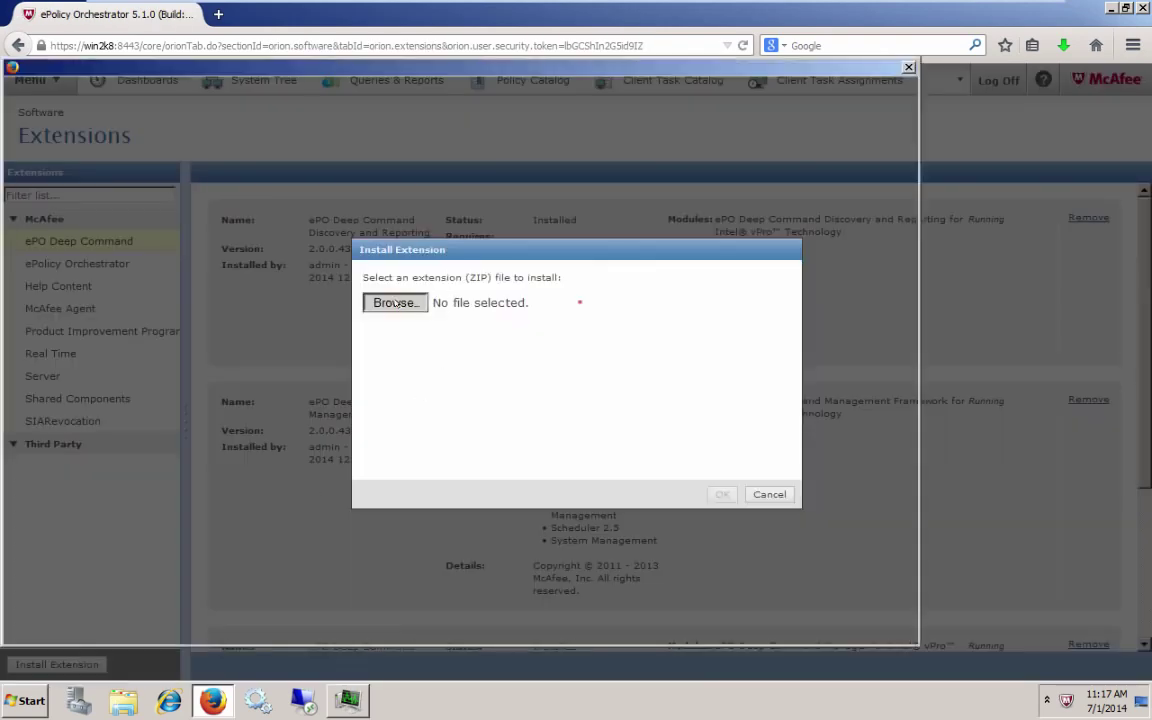
- Upload and install EEADMIN.zip from Desktop\McAfee Products\...\Drive Encryption Admin 7.1.1
click(395, 302)
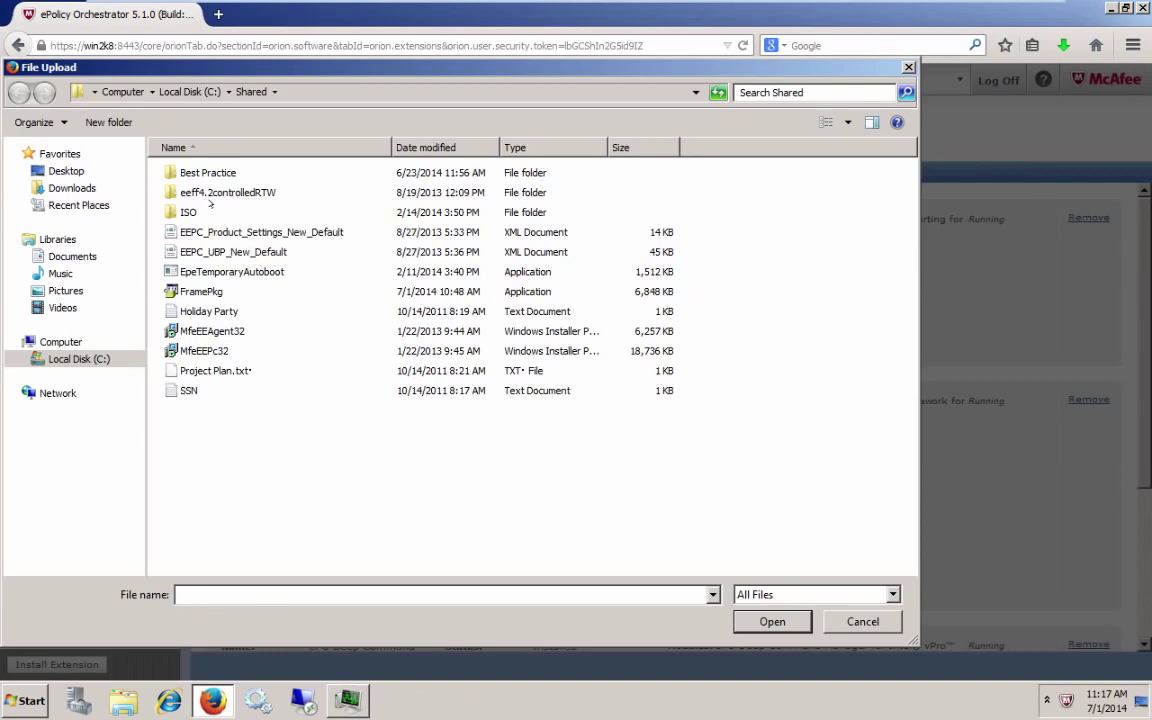
click(66, 171)
double_click(205, 262)
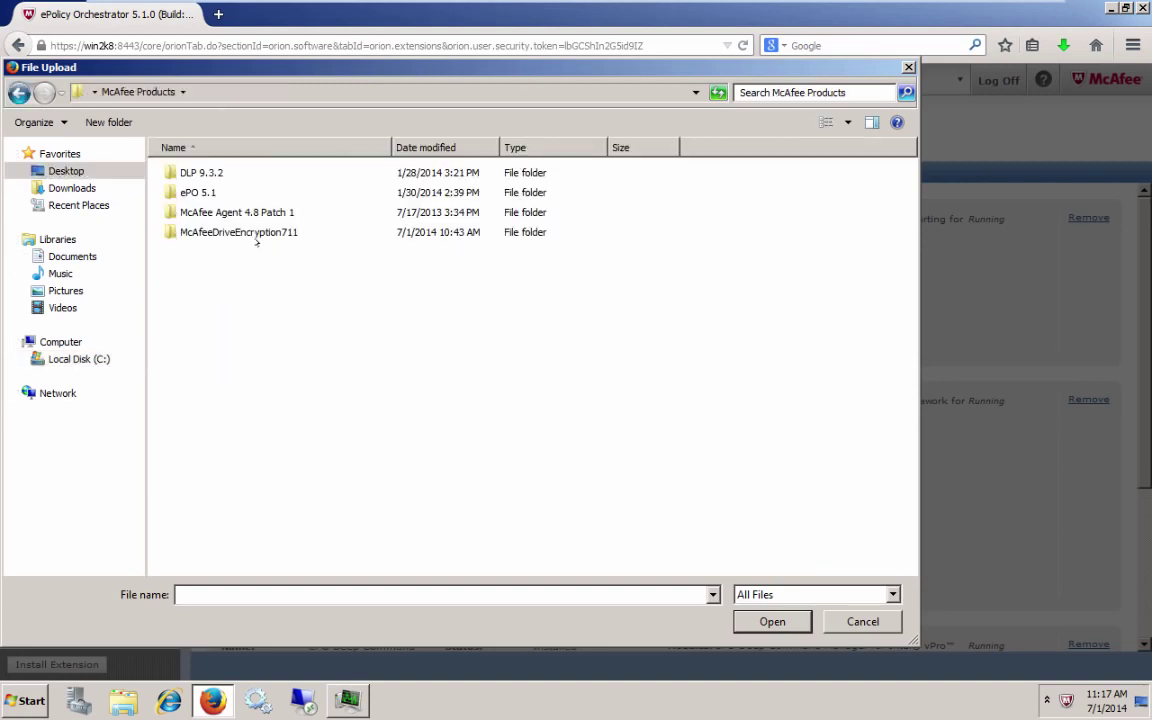
double_click(255, 232)
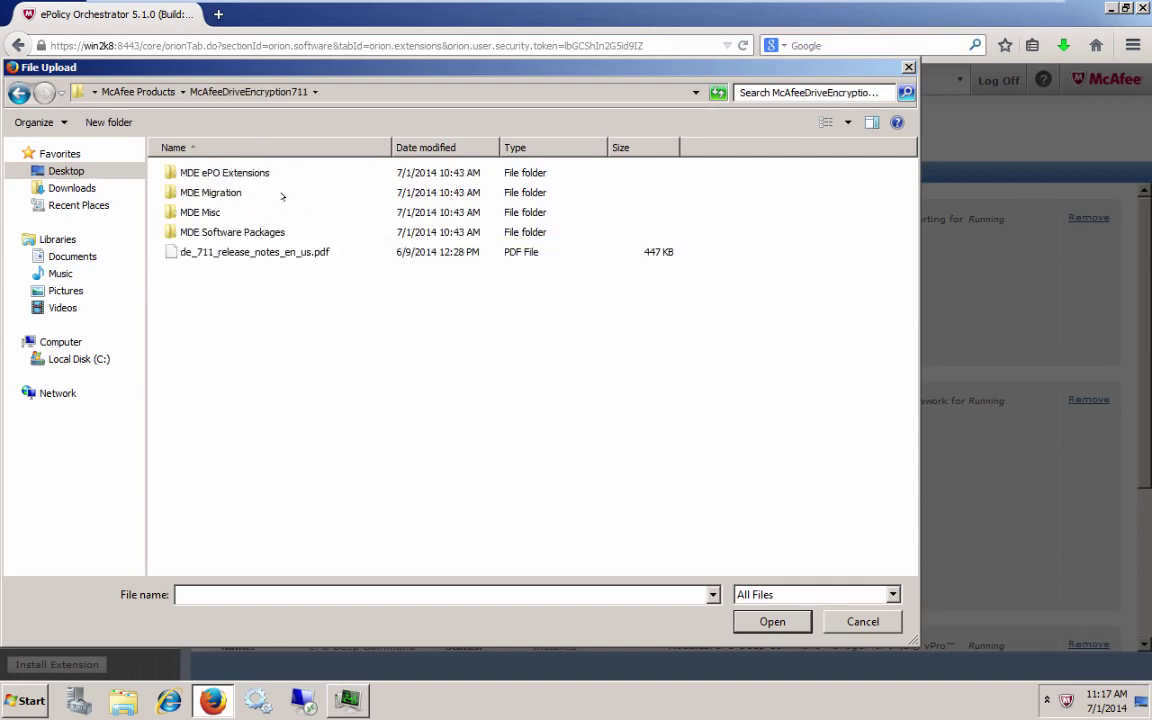
double_click(227, 173)
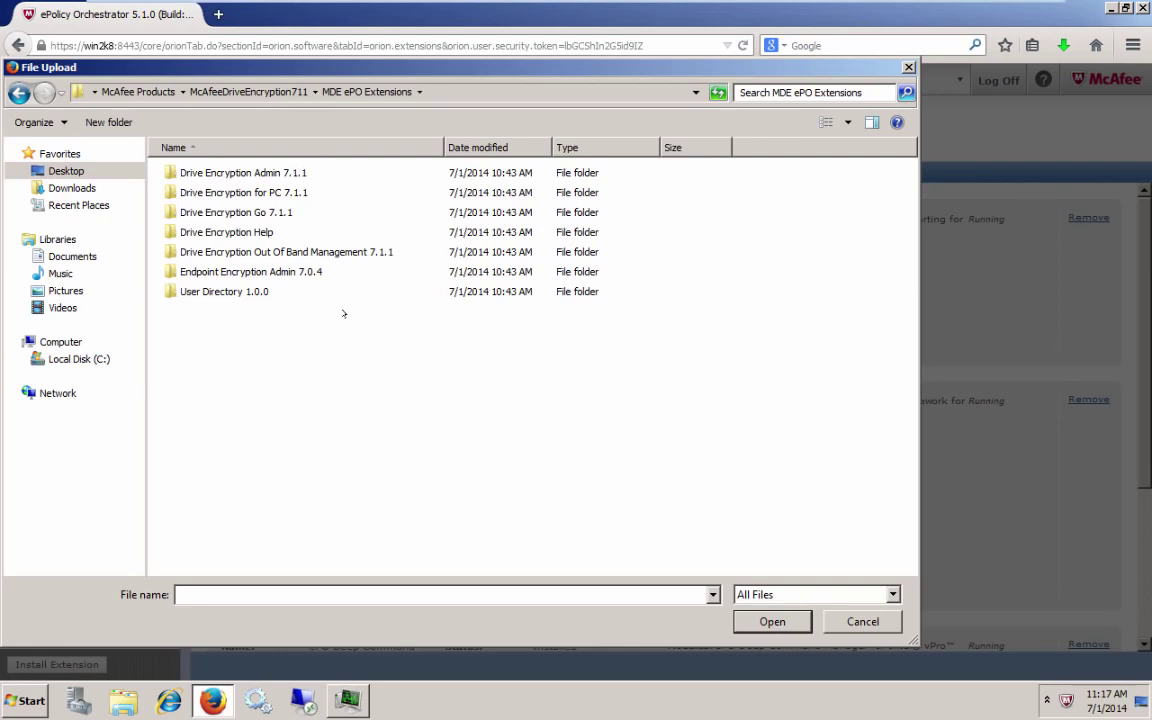
double_click(266, 173)
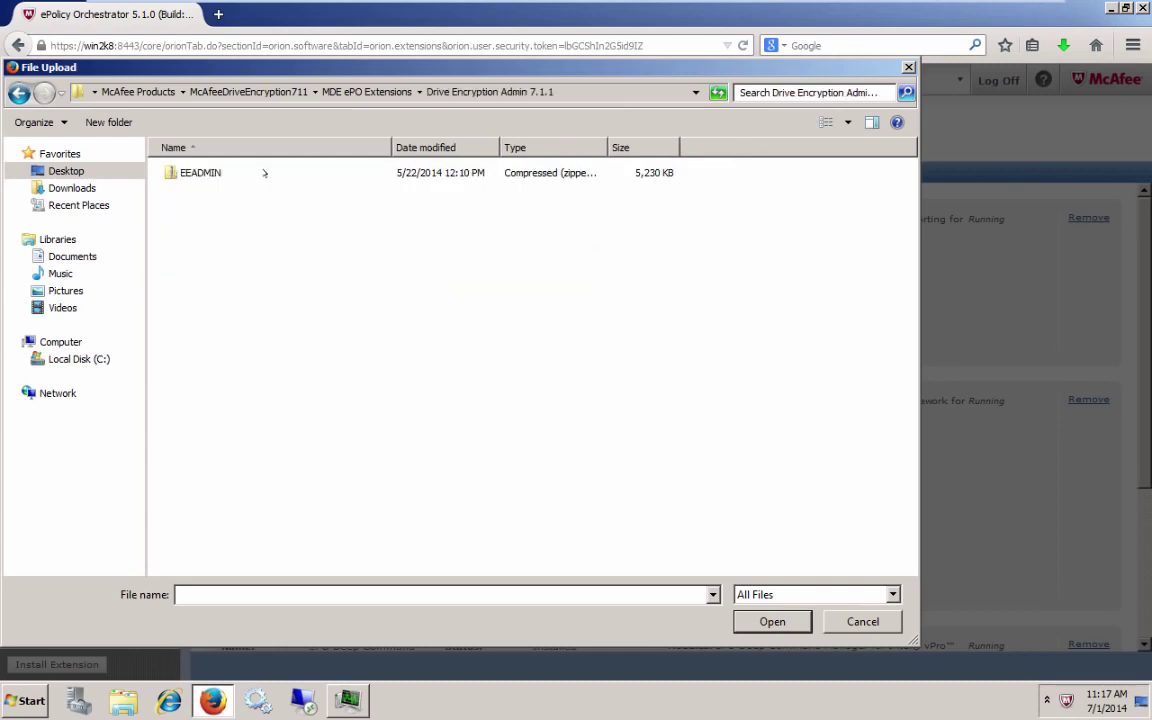
click(245, 168)
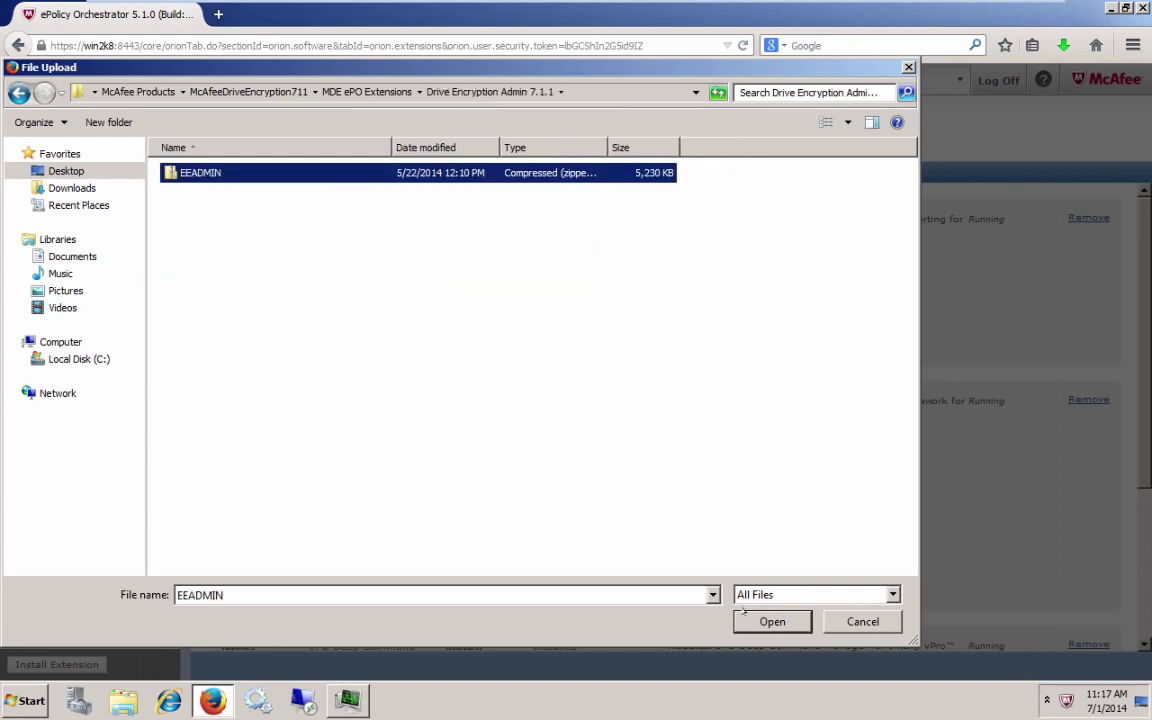
click(773, 621)
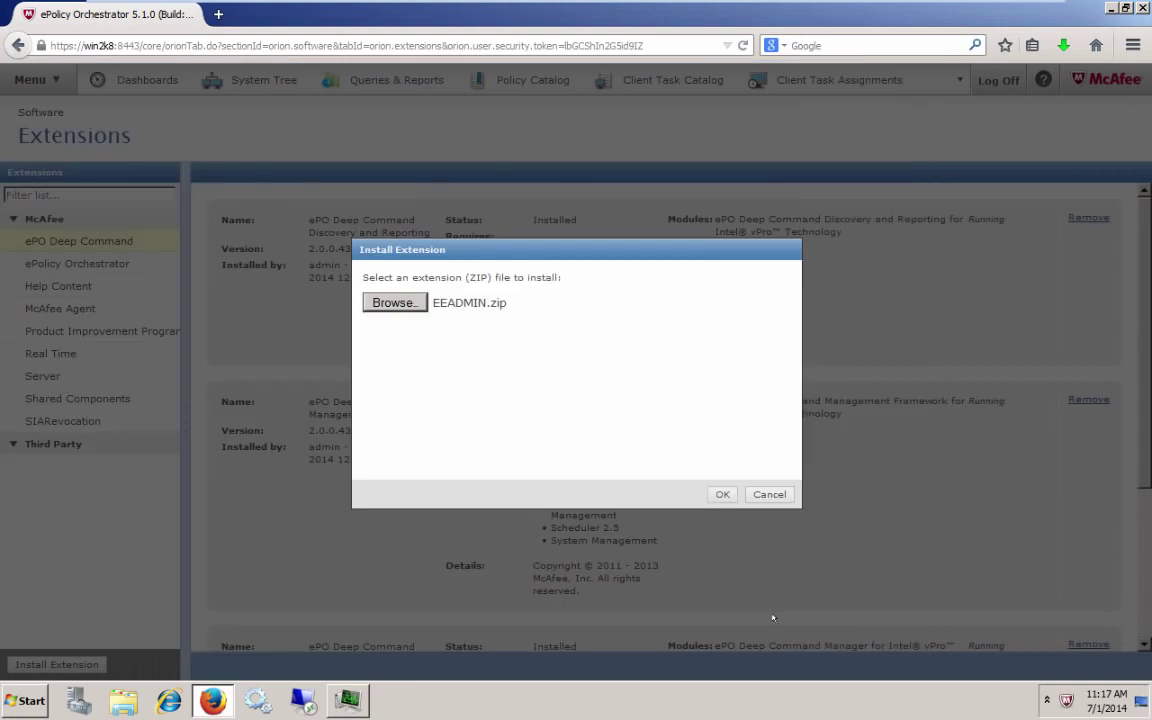
click(722, 491)
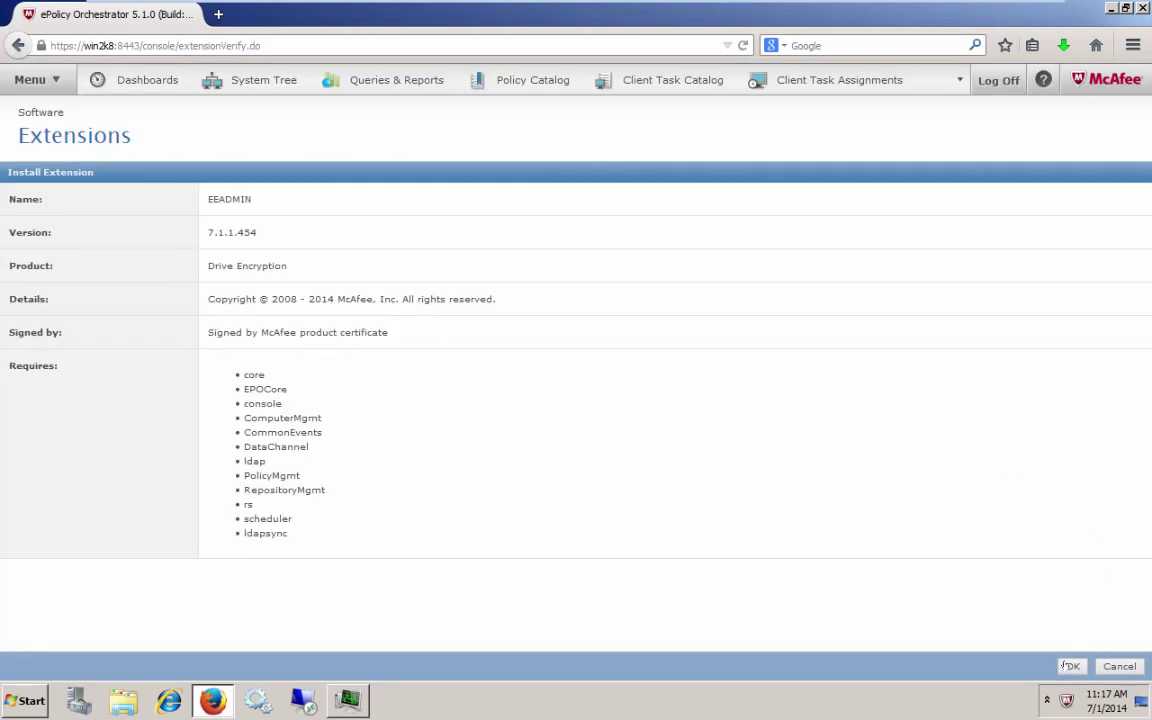
key(Return)
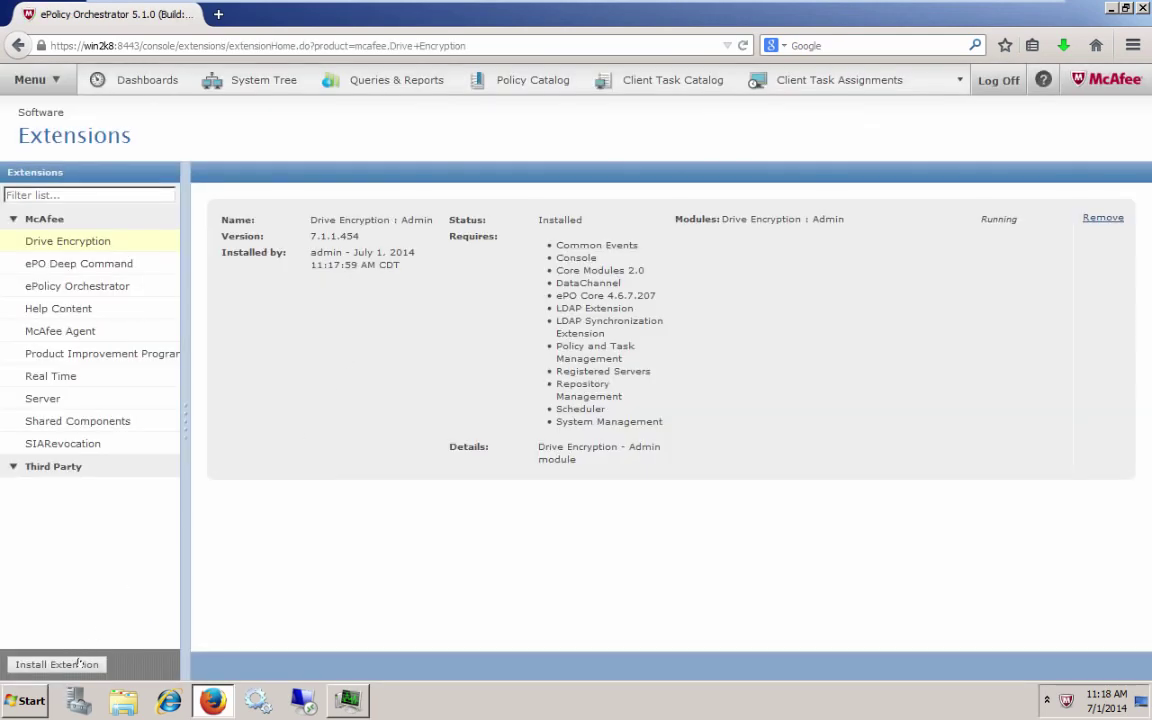
- Install the Drive Encryption PC Software 7.1.1.454 extension from Drive Encryption for PC 7.1.1\EEPC.zip
click(79, 664)
click(418, 300)
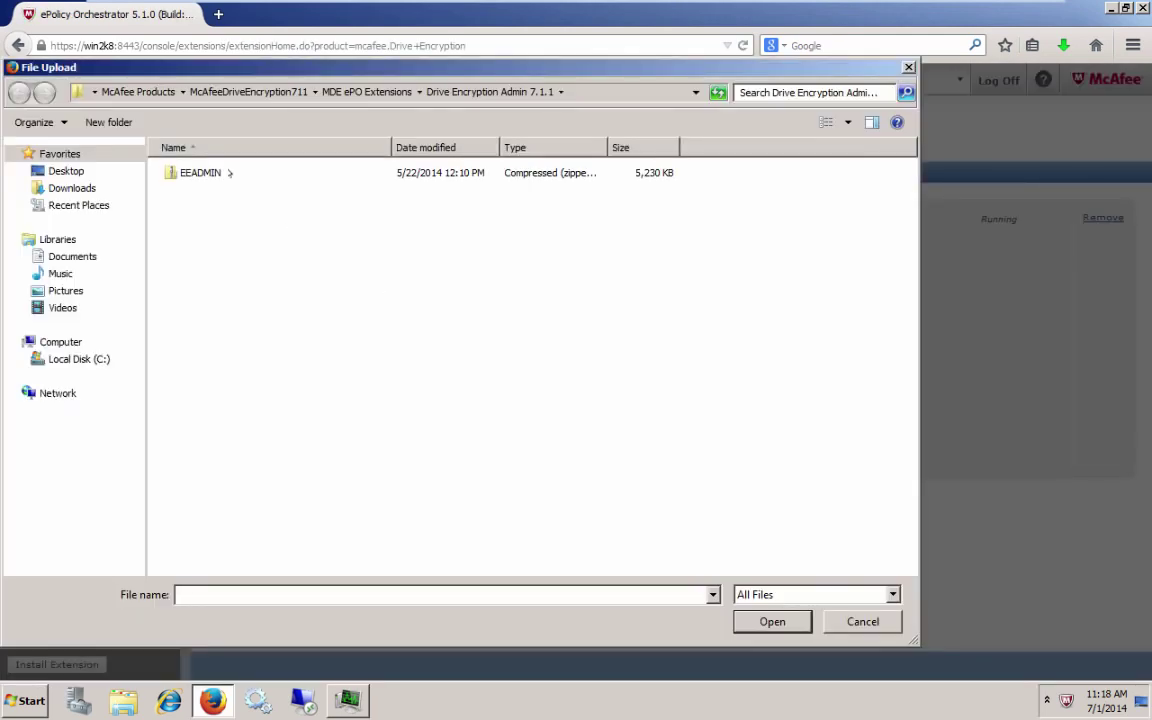
click(381, 91)
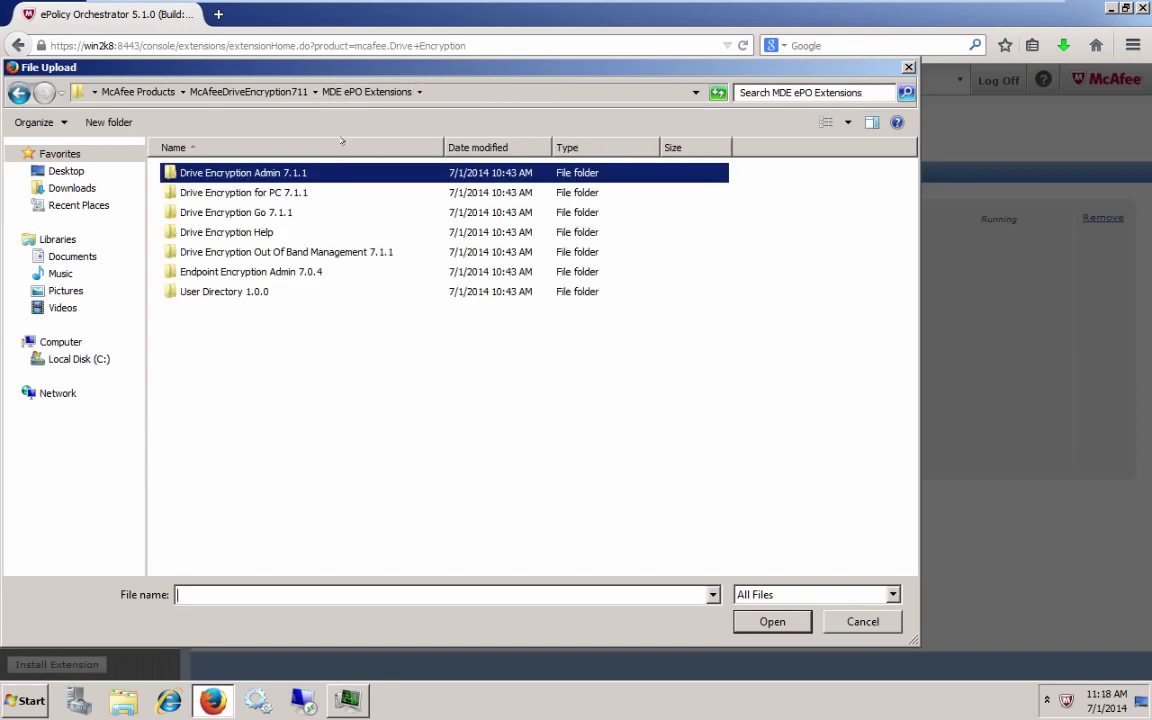
double_click(268, 189)
click(190, 173)
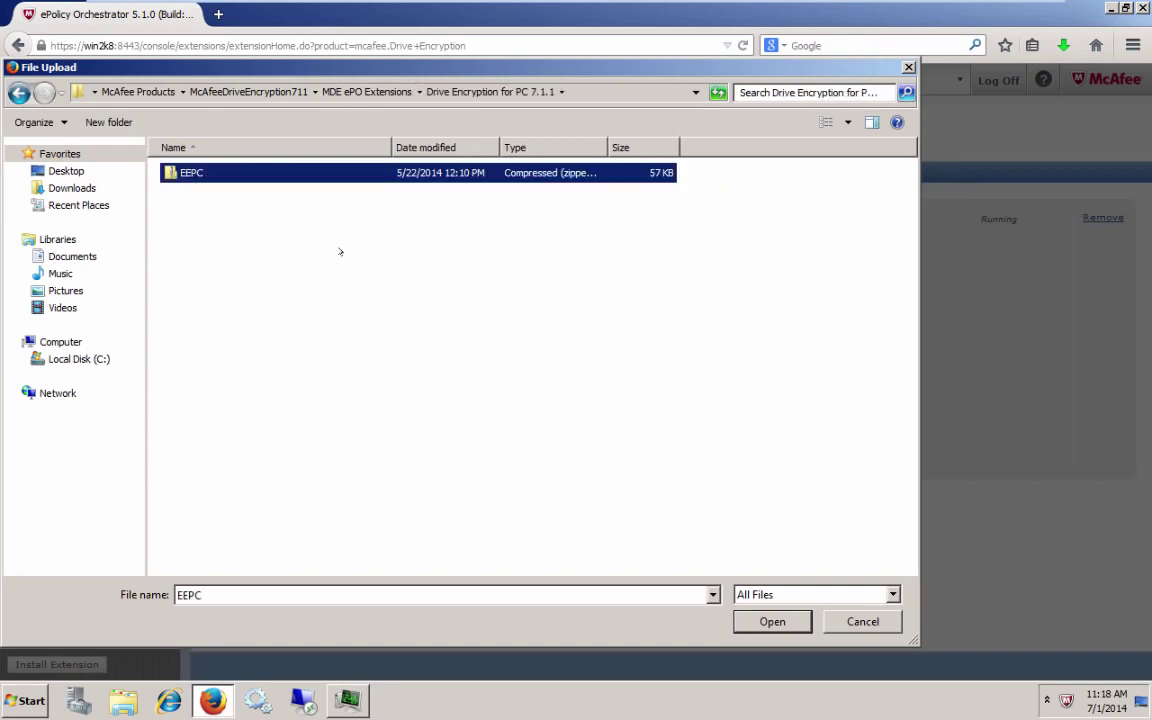
click(774, 622)
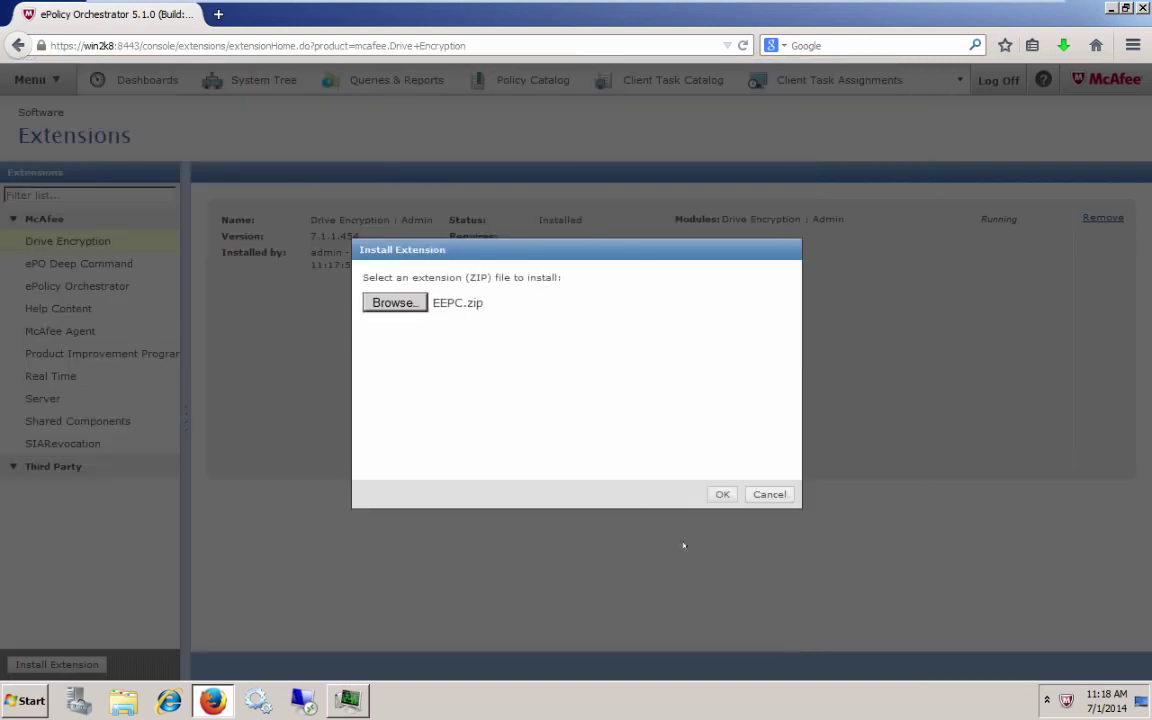
click(720, 494)
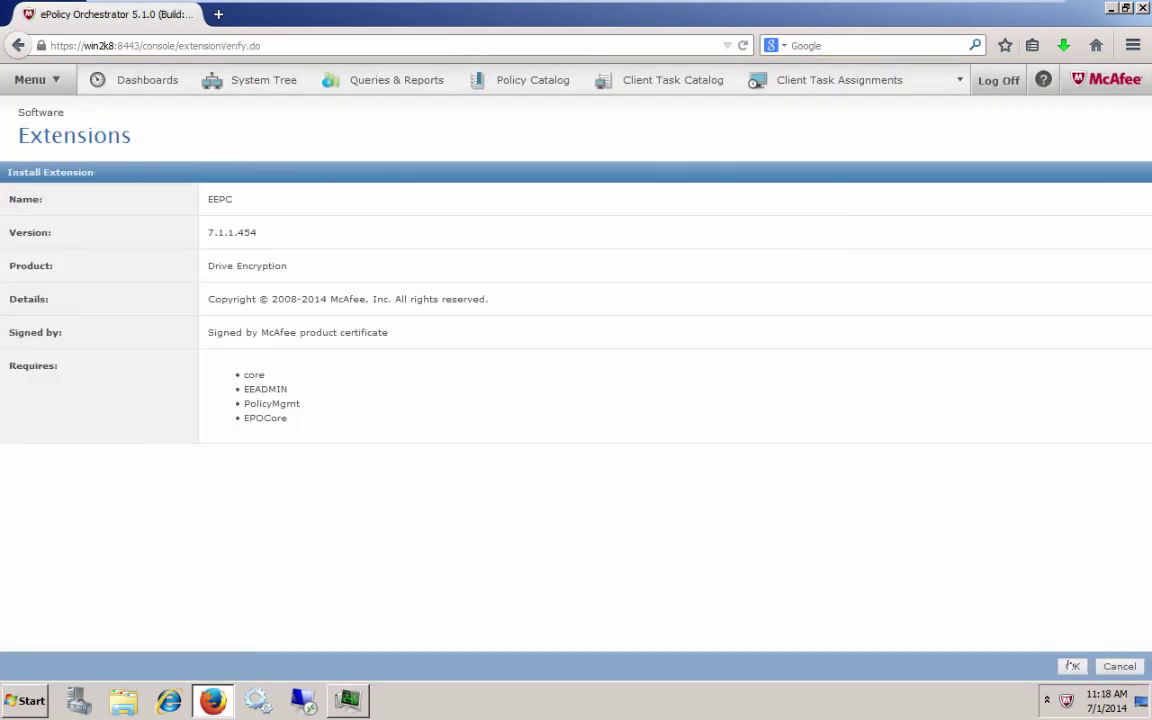
key(Return)
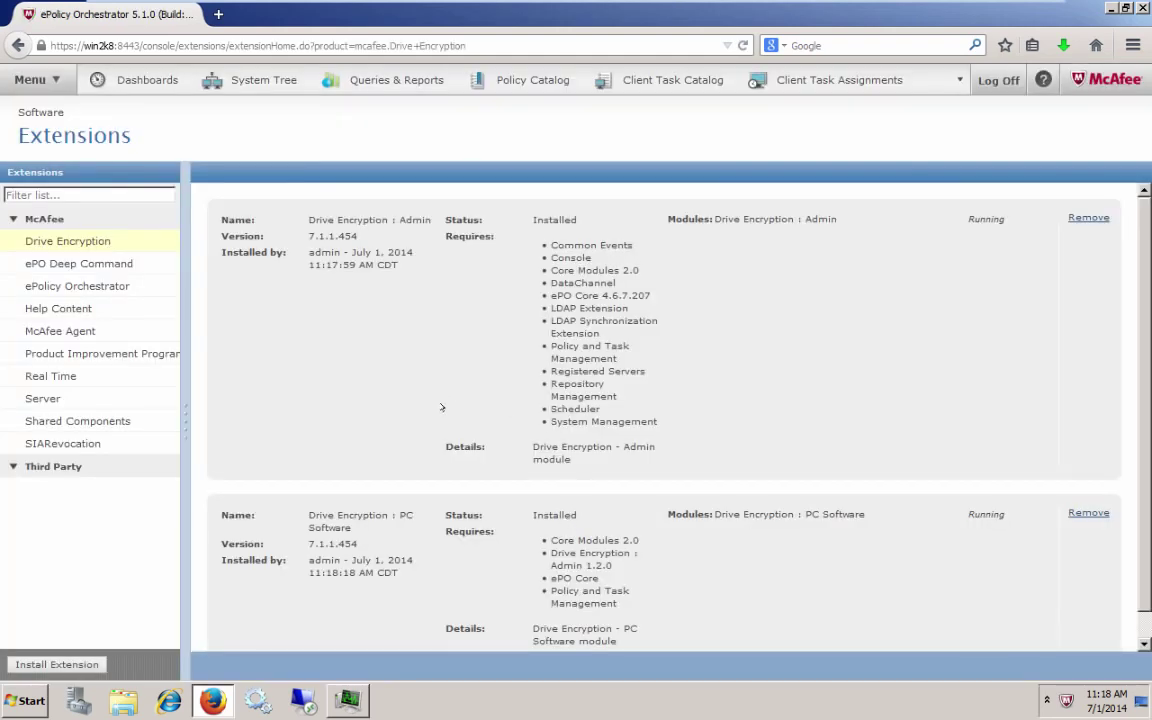
- Install the Drive Encryption Go 7.1.1.454 extension from the EEGO.zip package
click(57, 664)
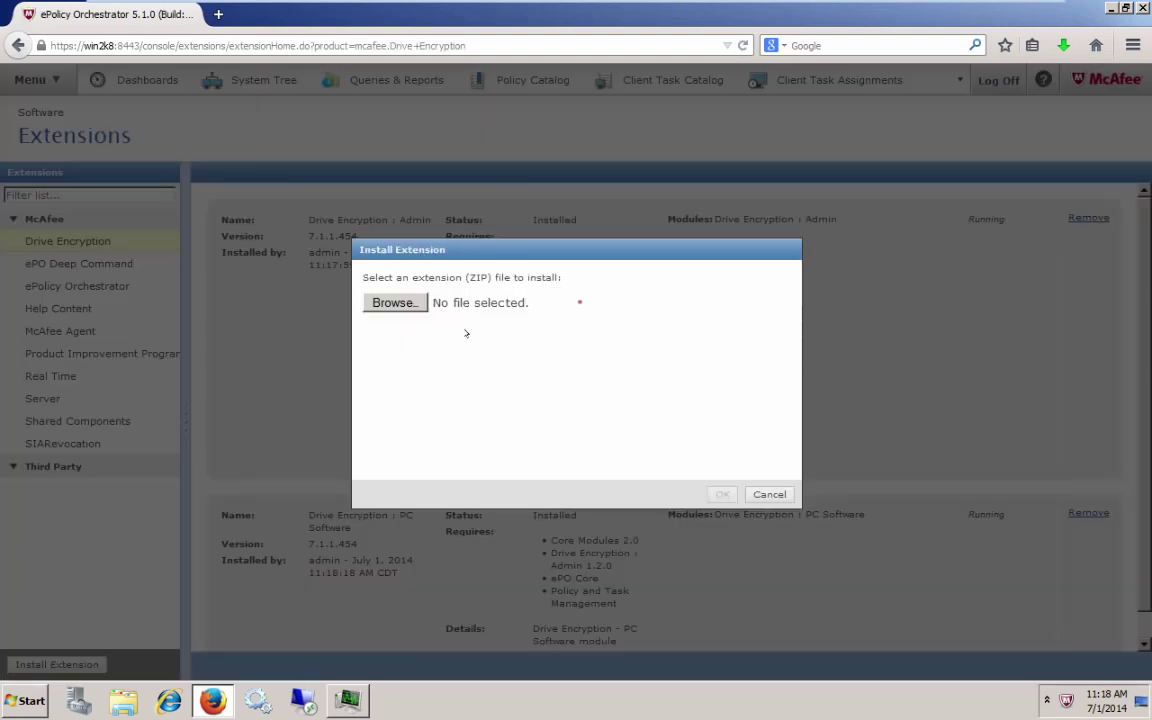
click(355, 272)
click(360, 91)
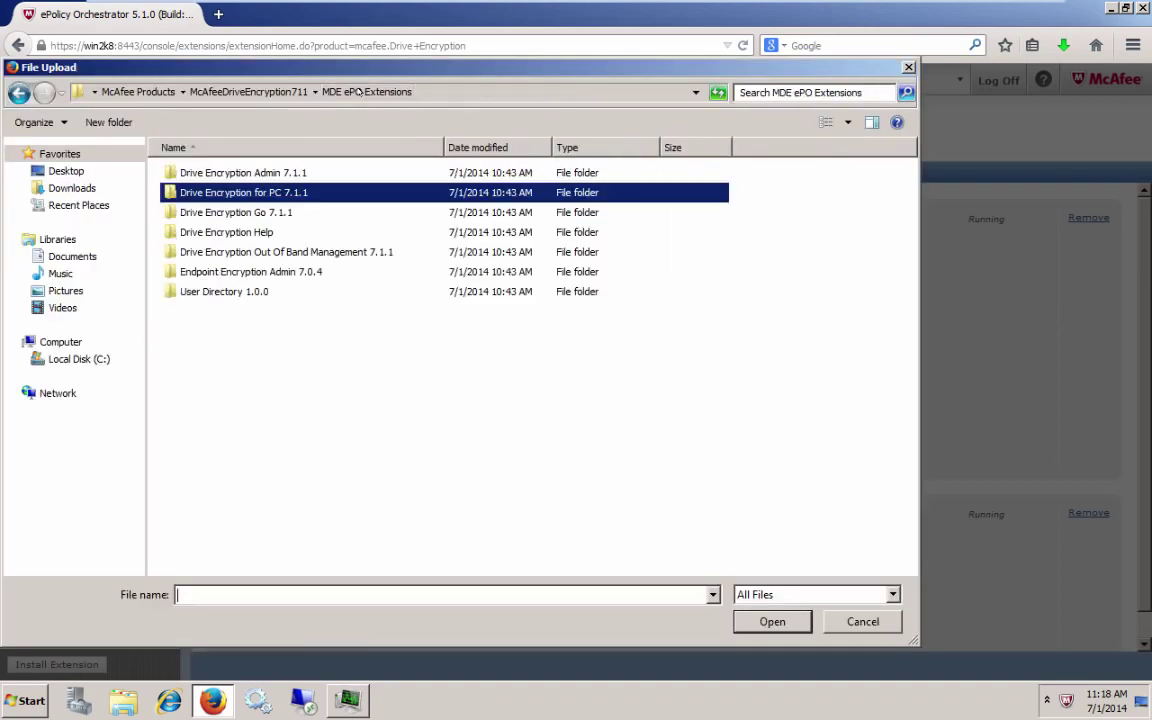
double_click(270, 212)
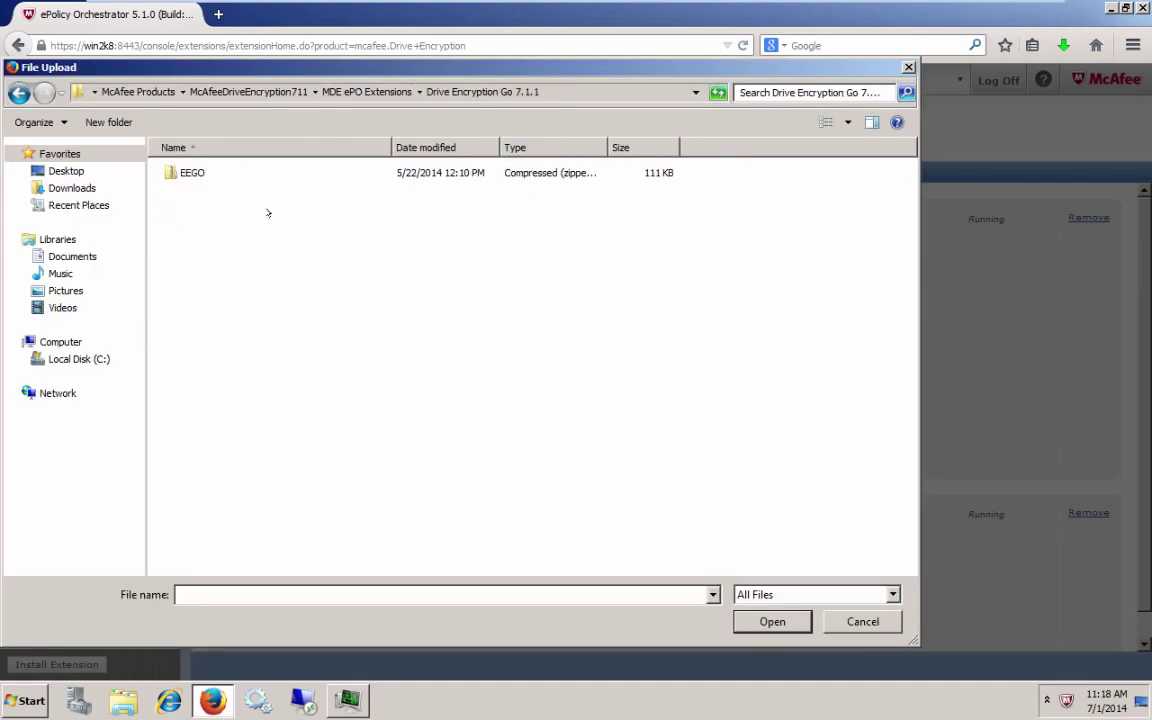
click(188, 172)
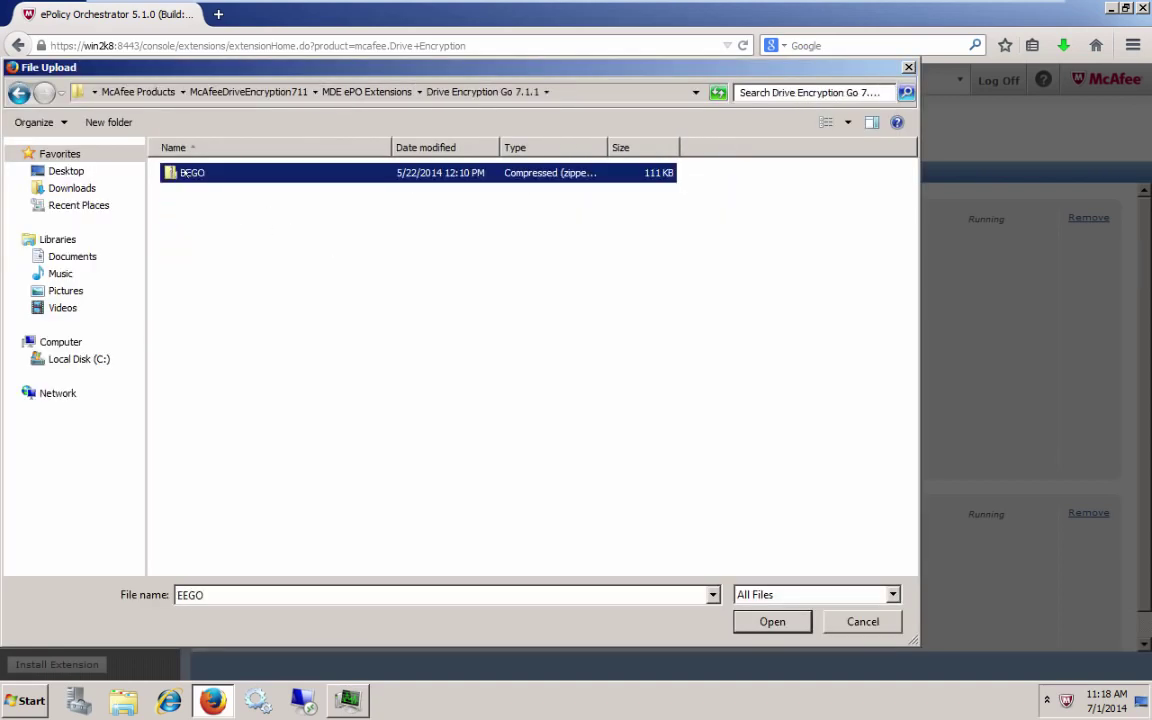
click(771, 620)
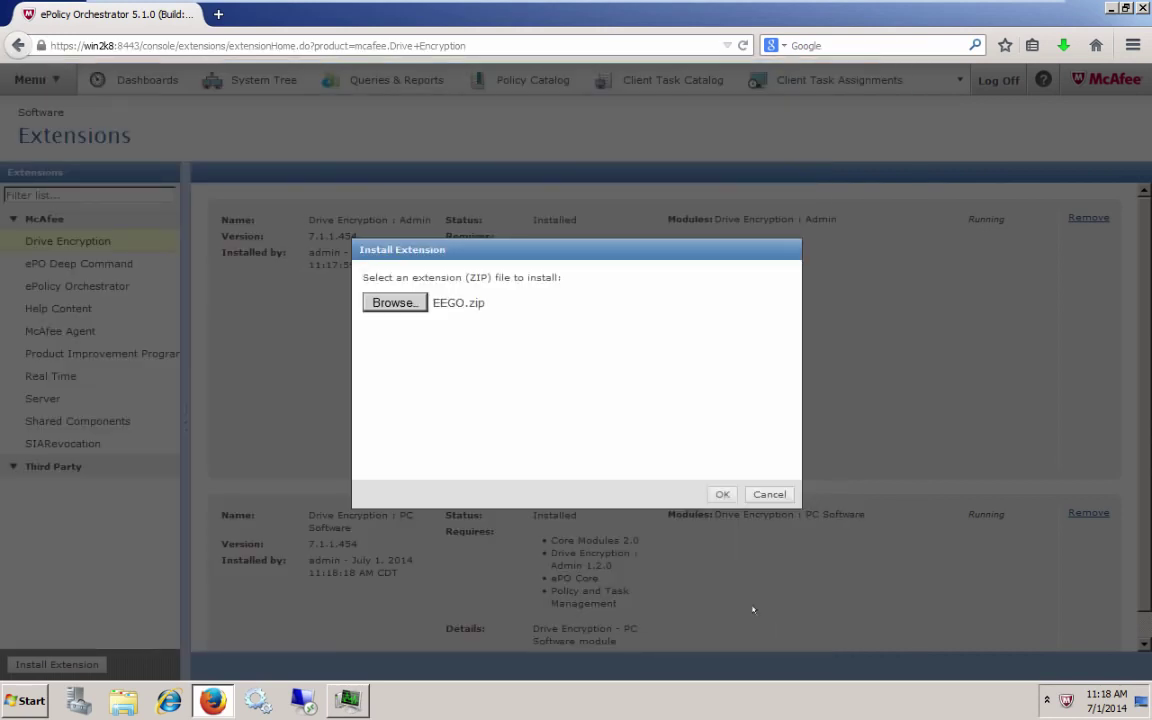
click(721, 493)
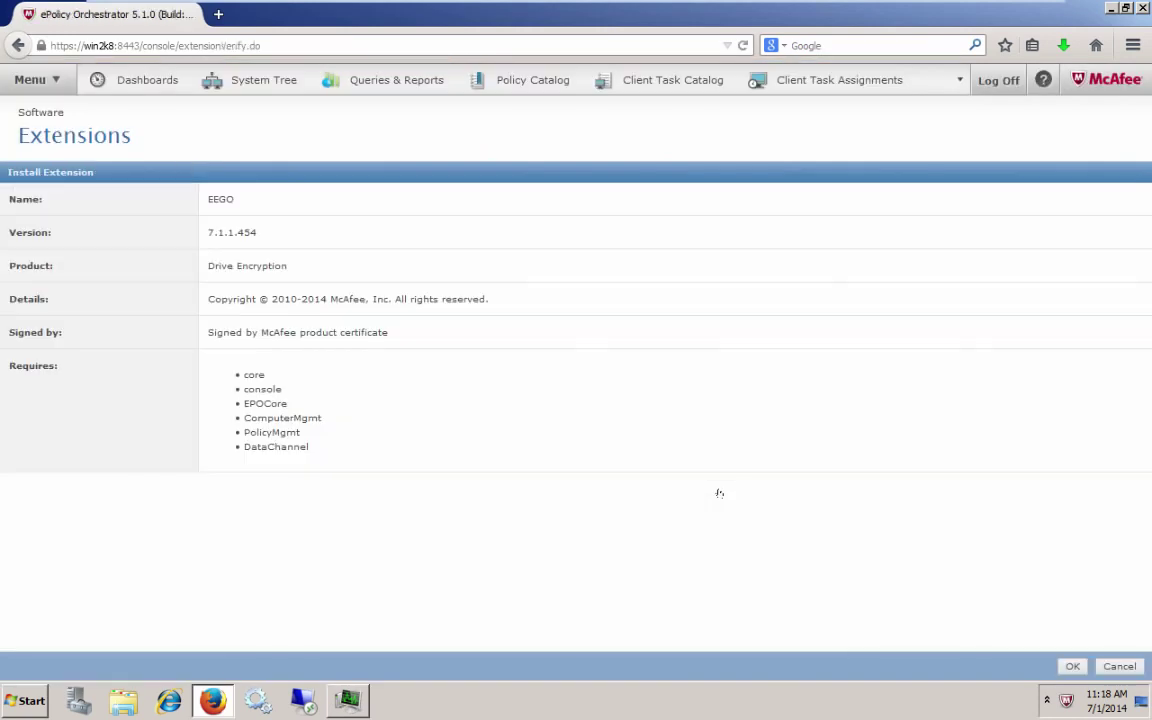
click(1070, 665)
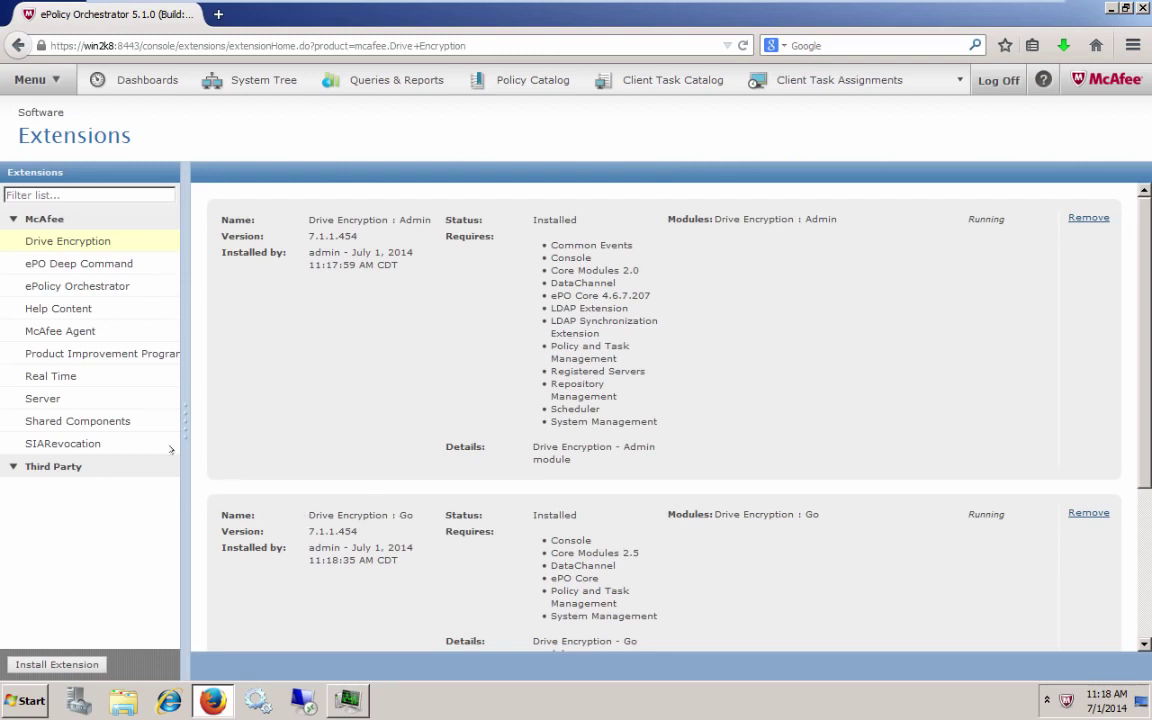
- Install the de_help 710.100 Help Content extension from help_EE_710.zip
click(86, 664)
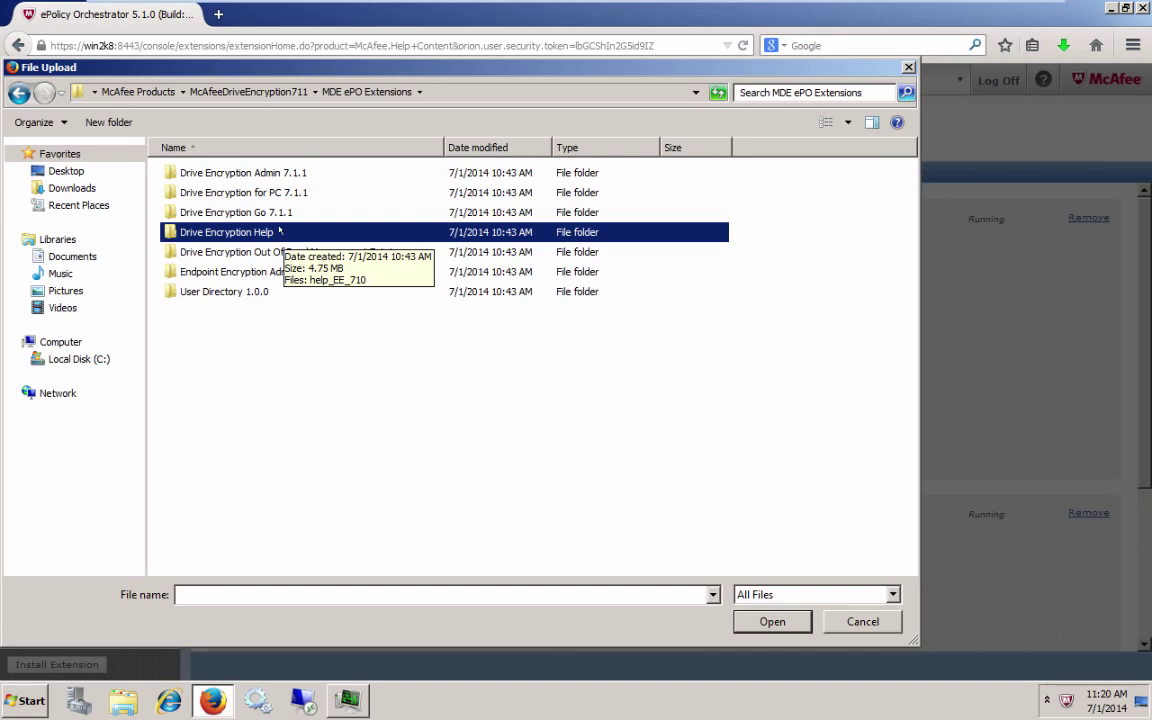
click(773, 621)
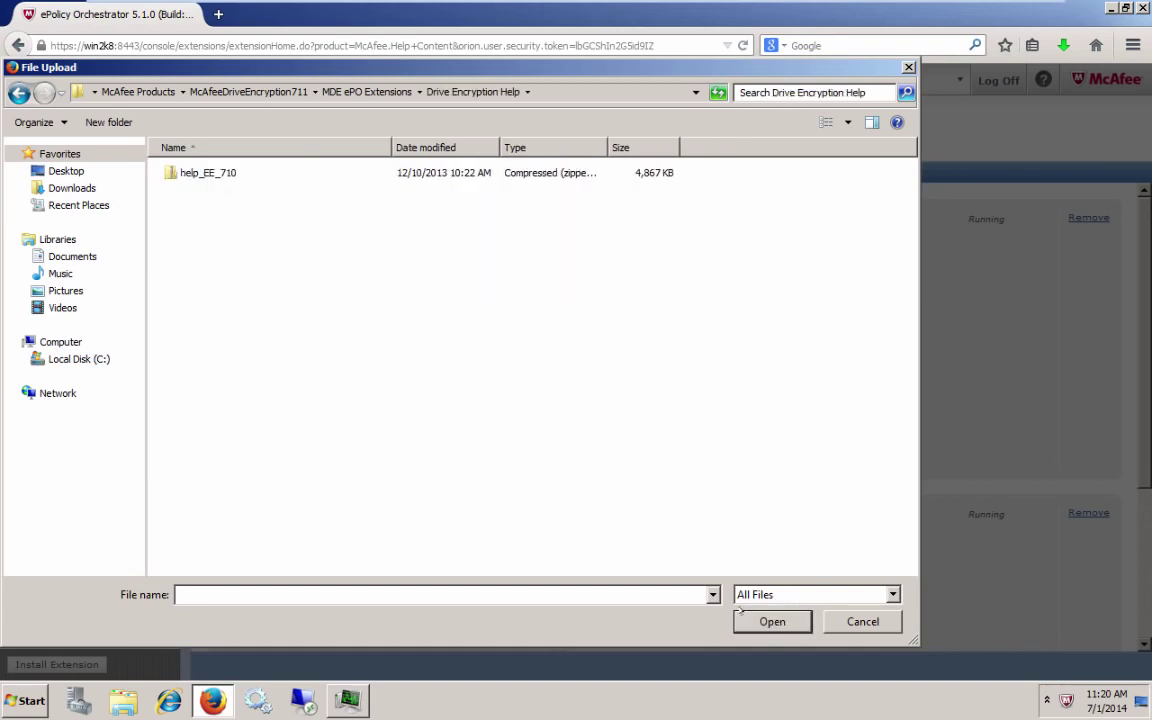
click(211, 173)
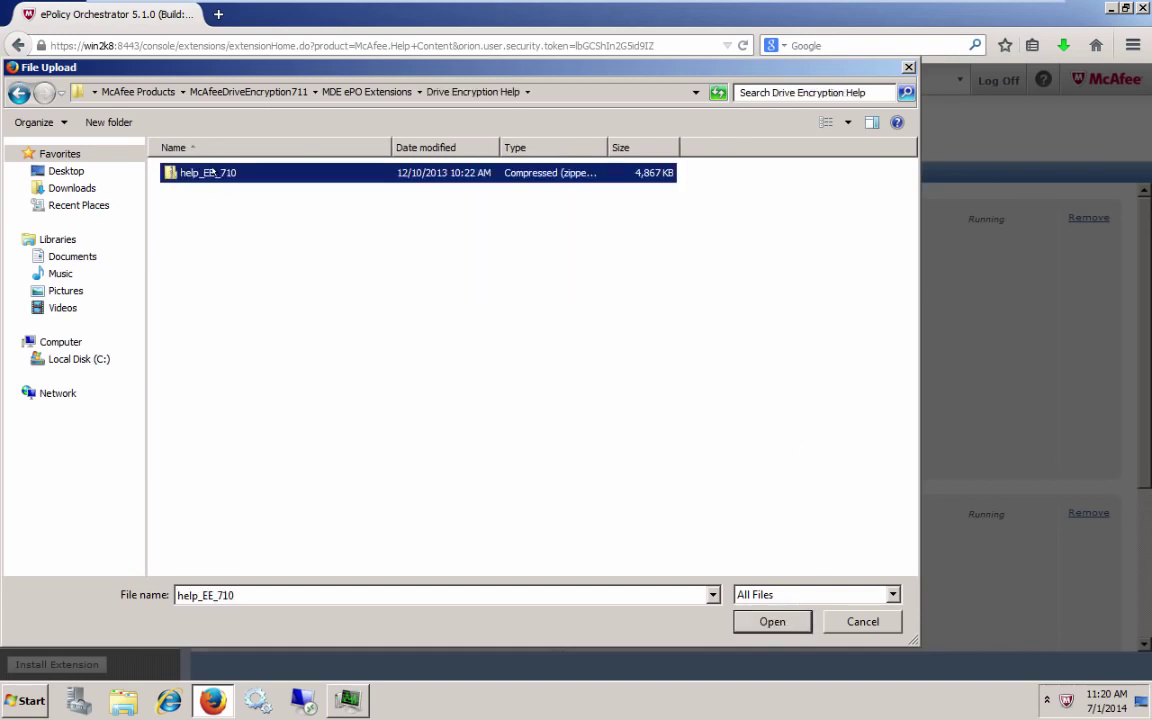
click(770, 621)
click(722, 491)
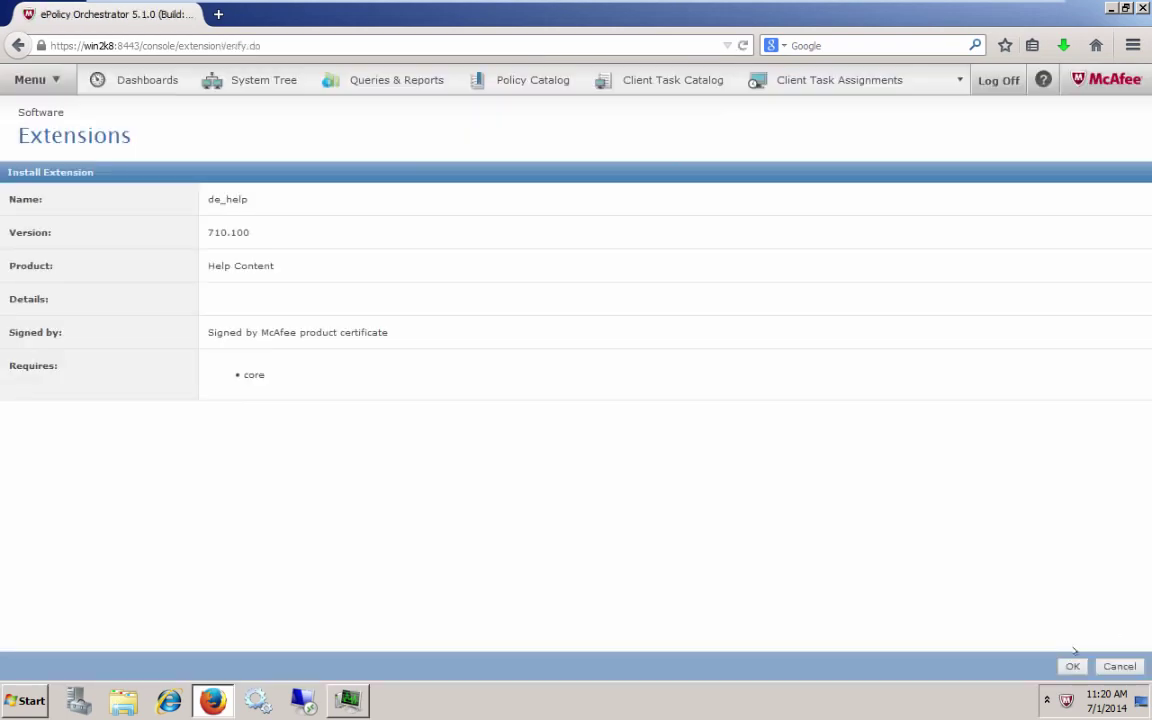
click(1070, 666)
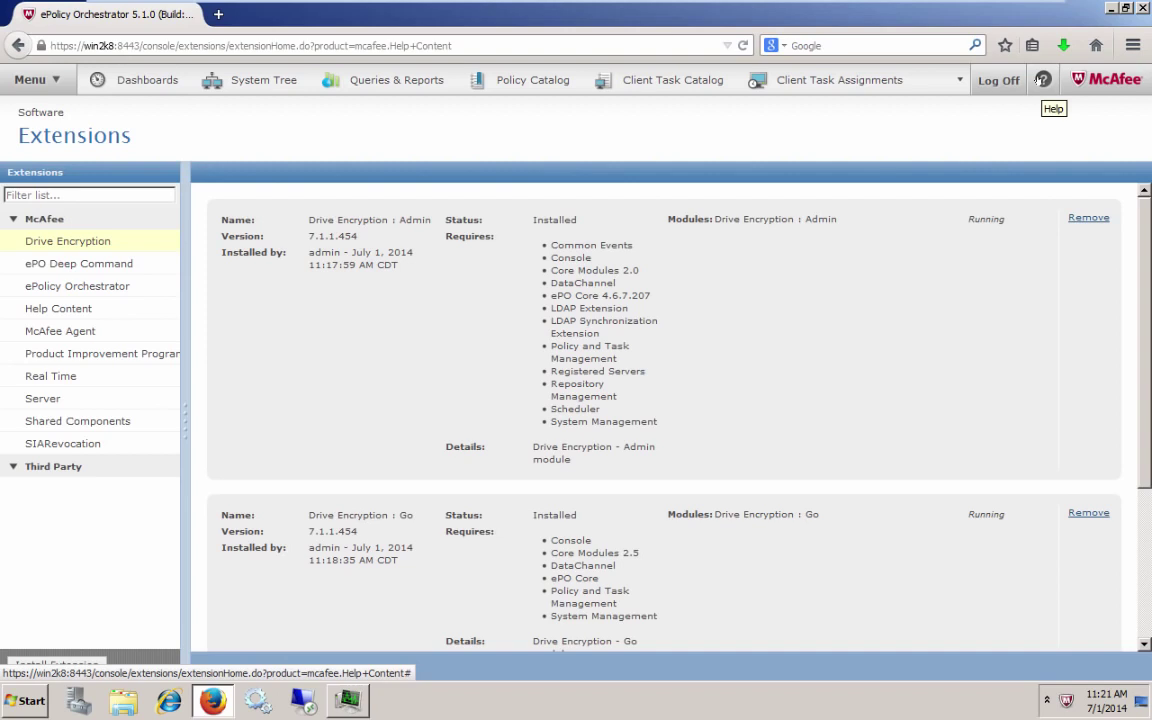
- Install the EEDEEP 7.1.1.454 extension from the Out Of Band Management 7.1.1 folder
click(70, 664)
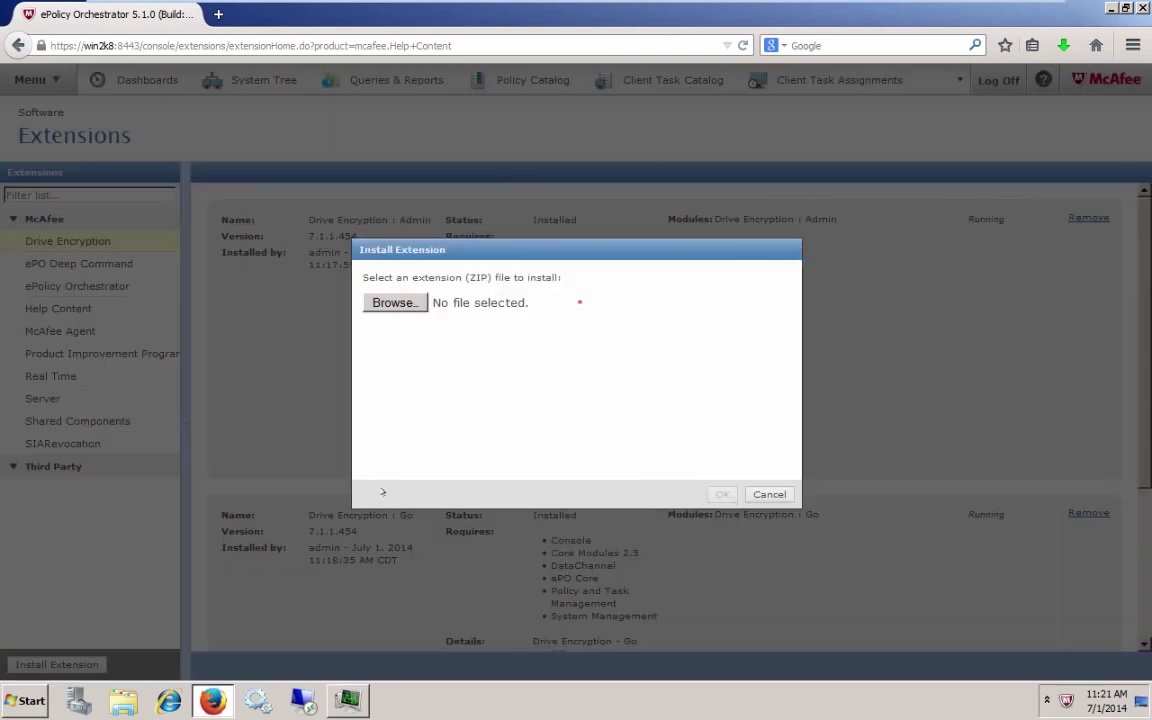
click(395, 302)
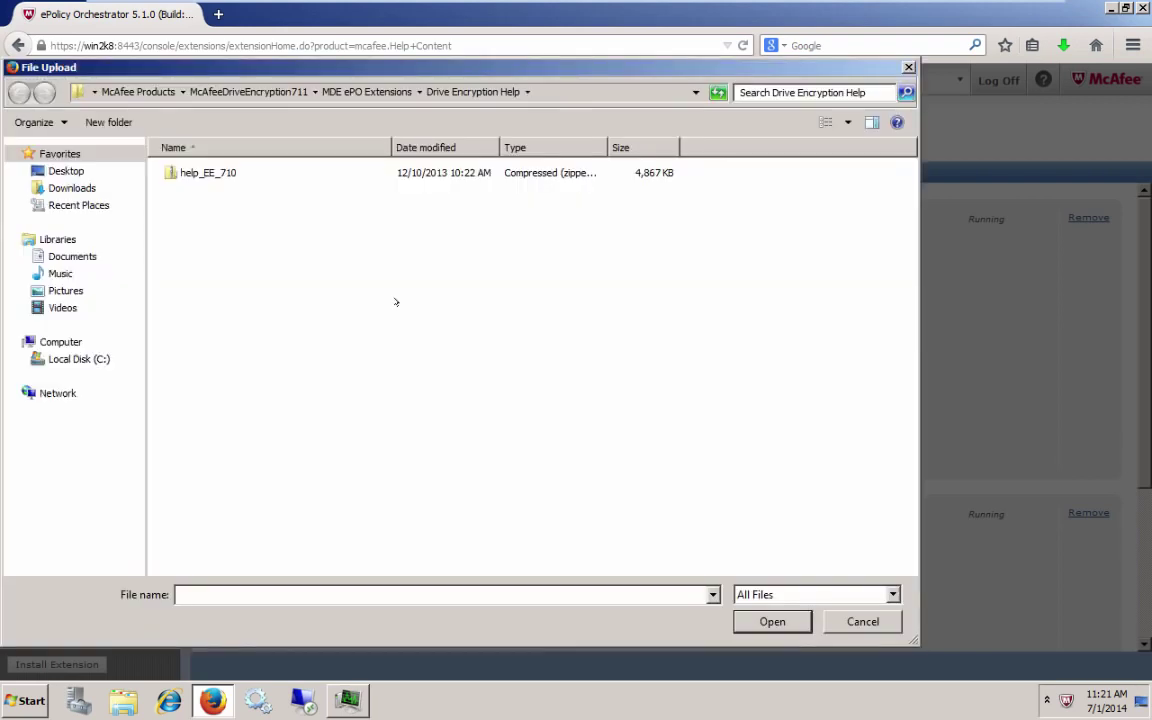
click(356, 92)
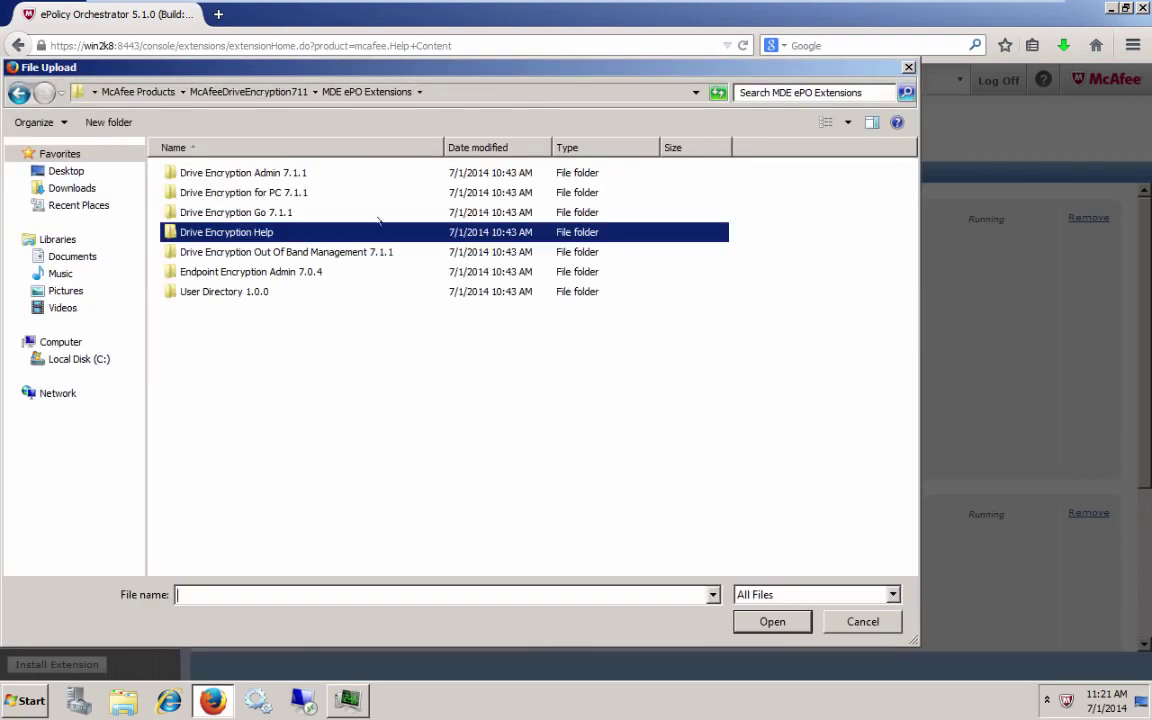
click(329, 251)
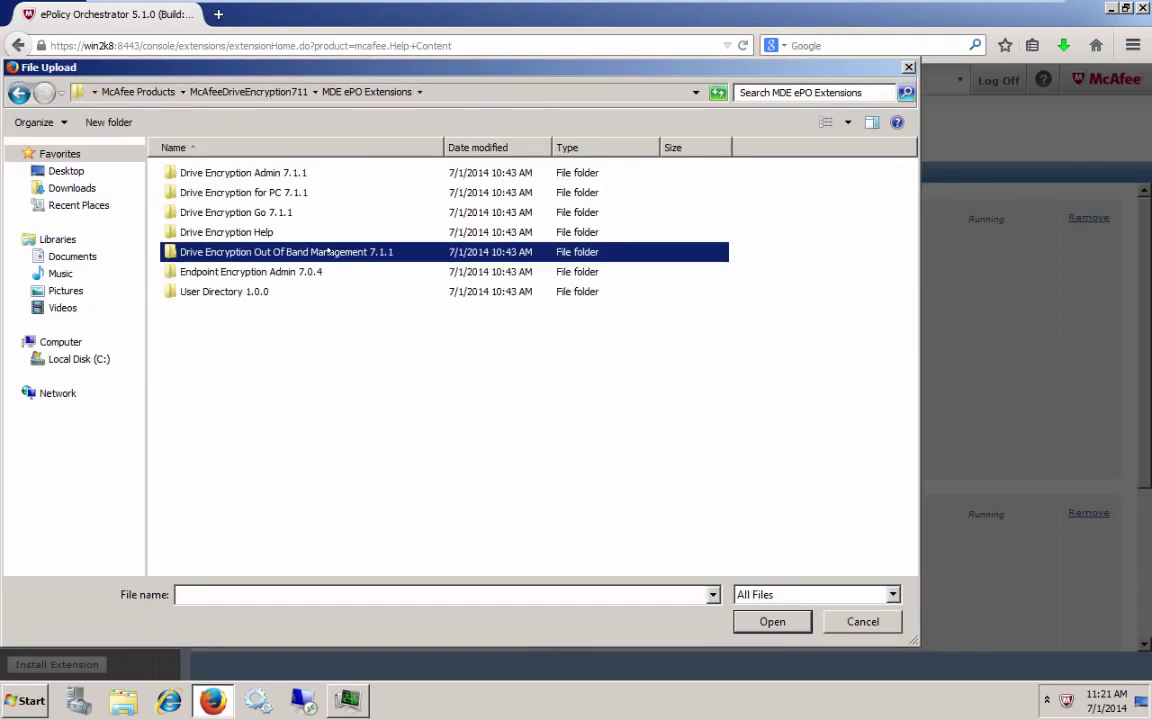
double_click(329, 251)
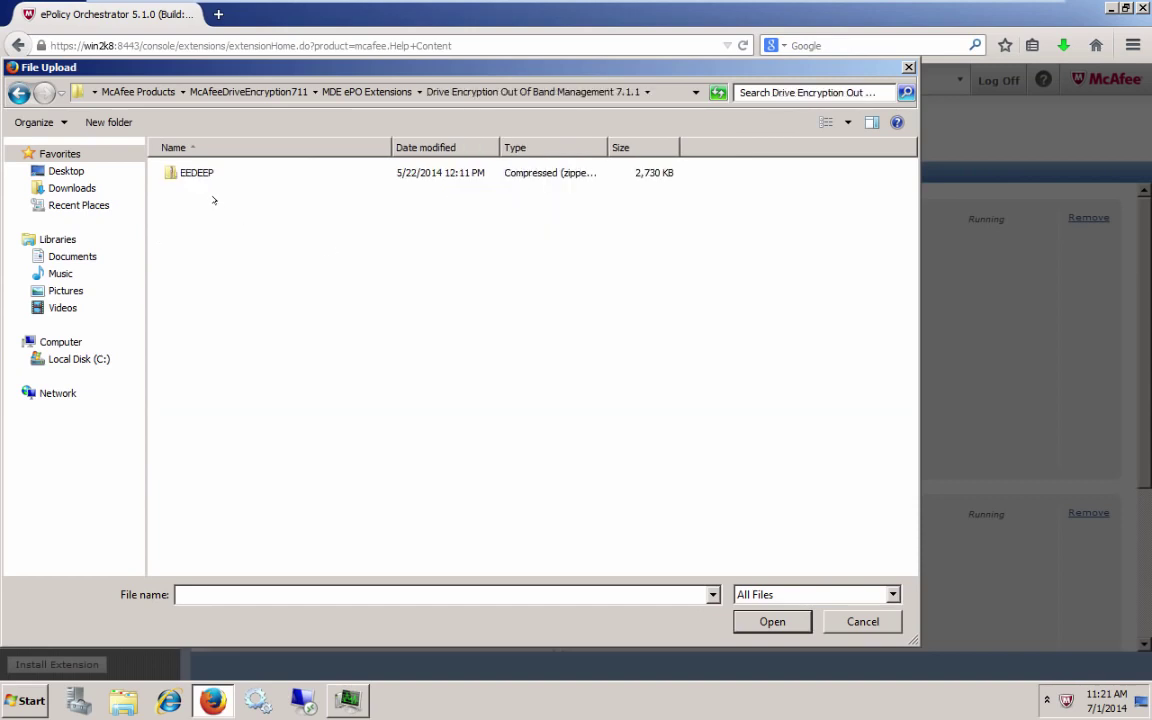
click(190, 173)
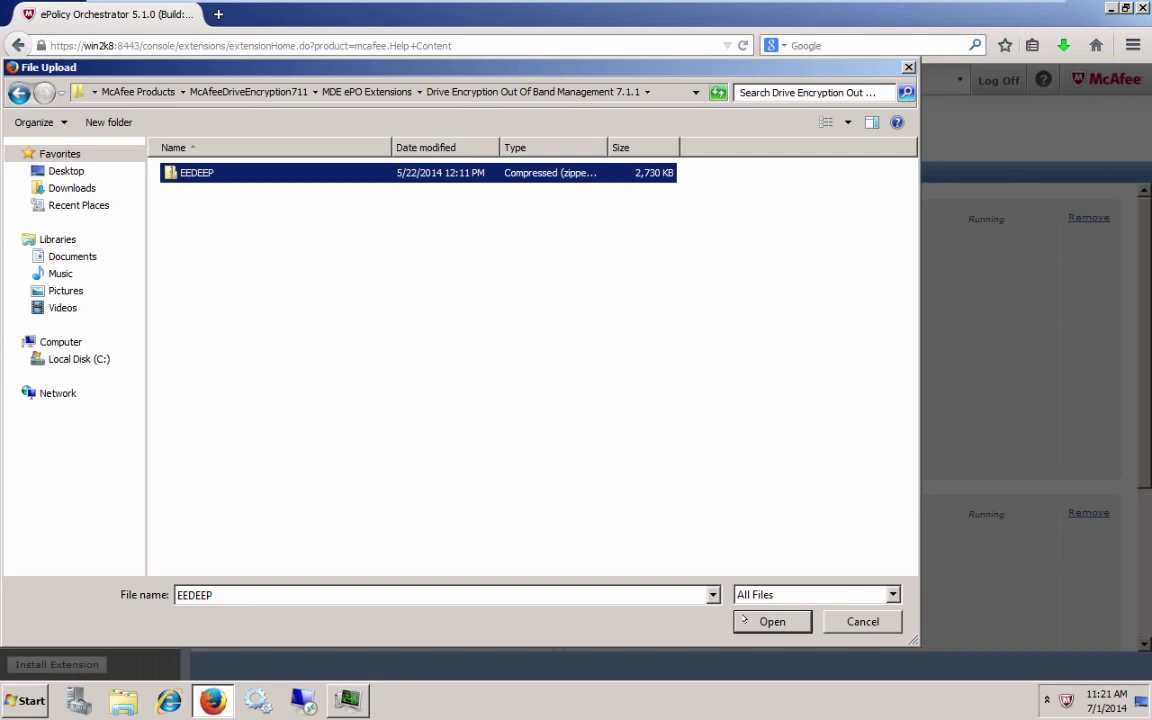
click(744, 621)
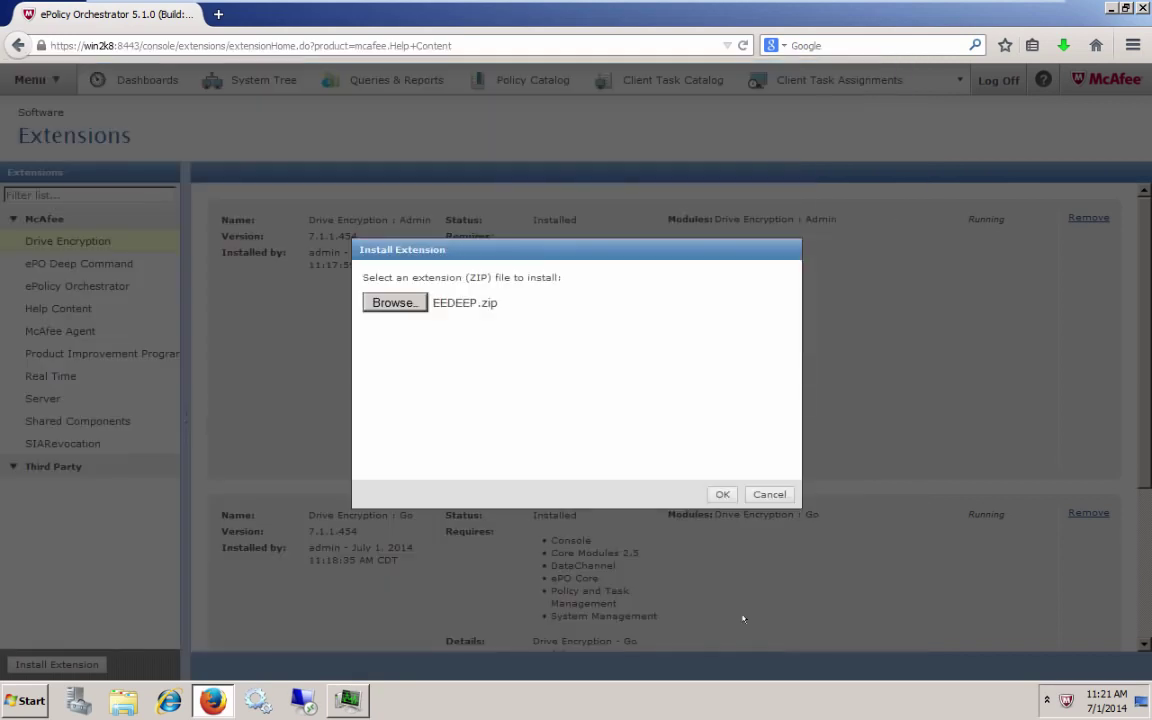
click(722, 494)
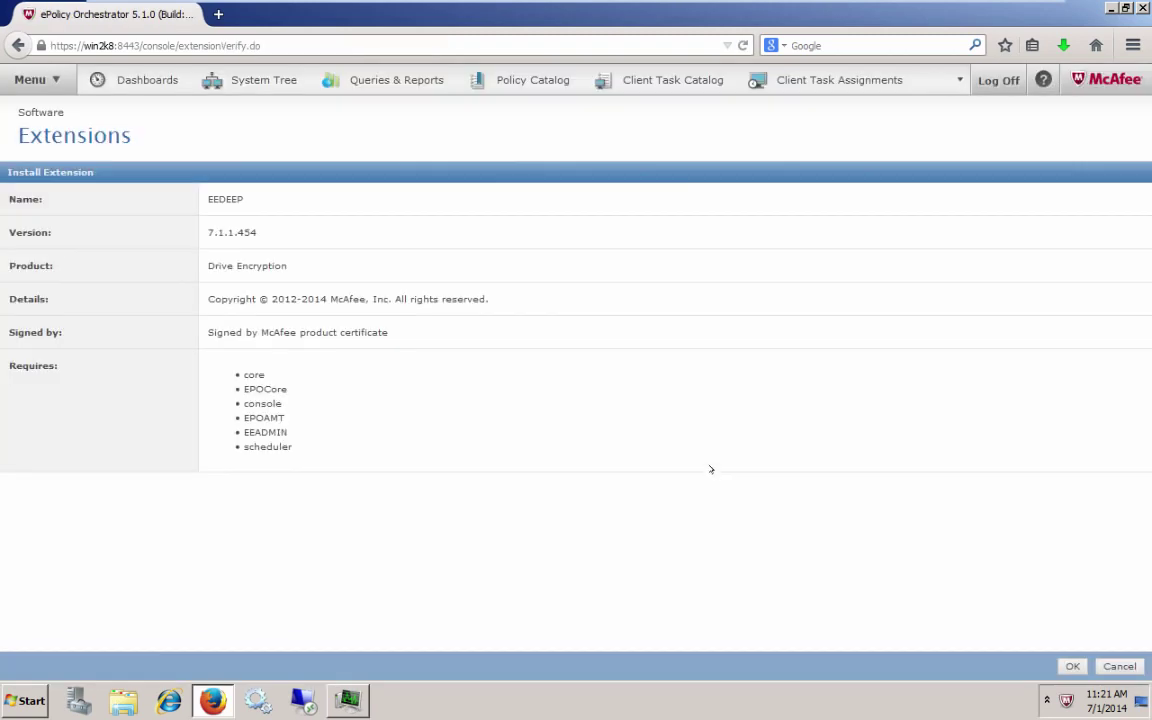
click(1070, 665)
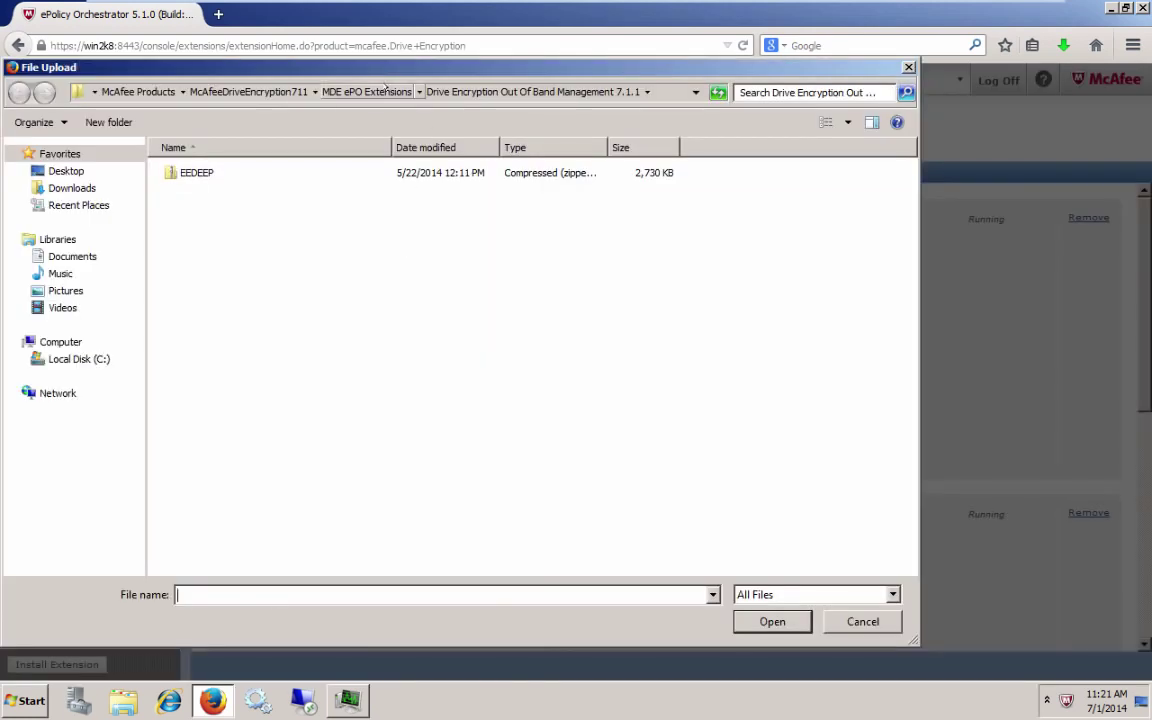
click(366, 91)
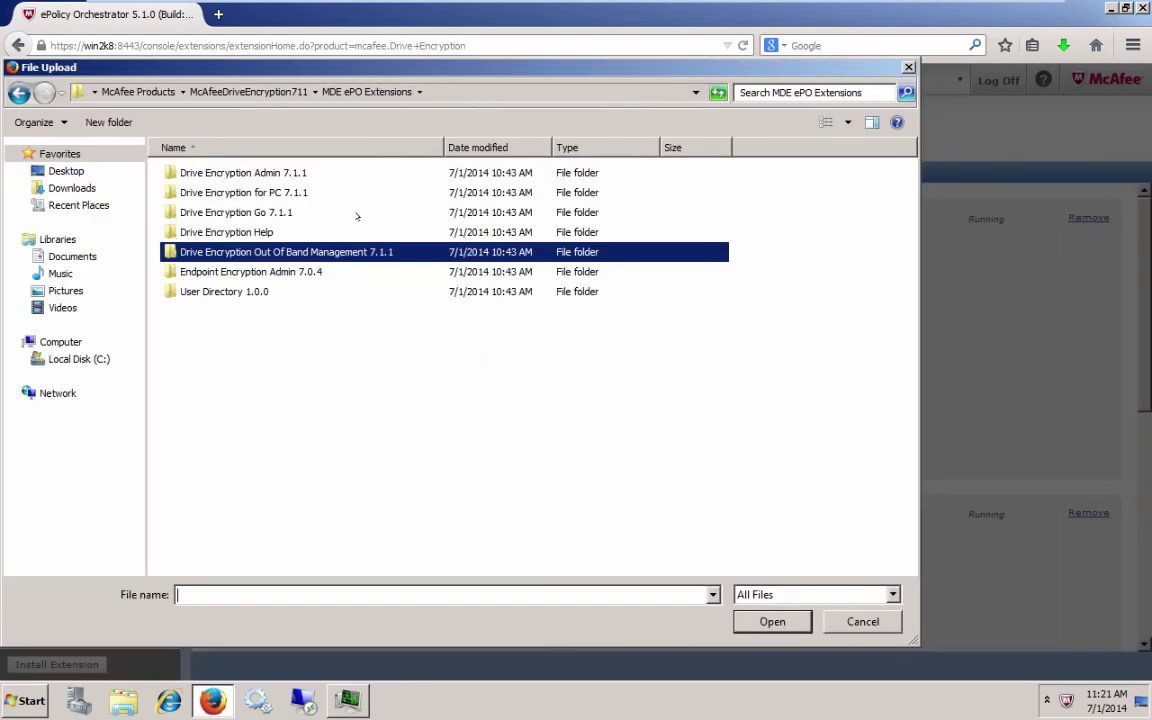
click(233, 291)
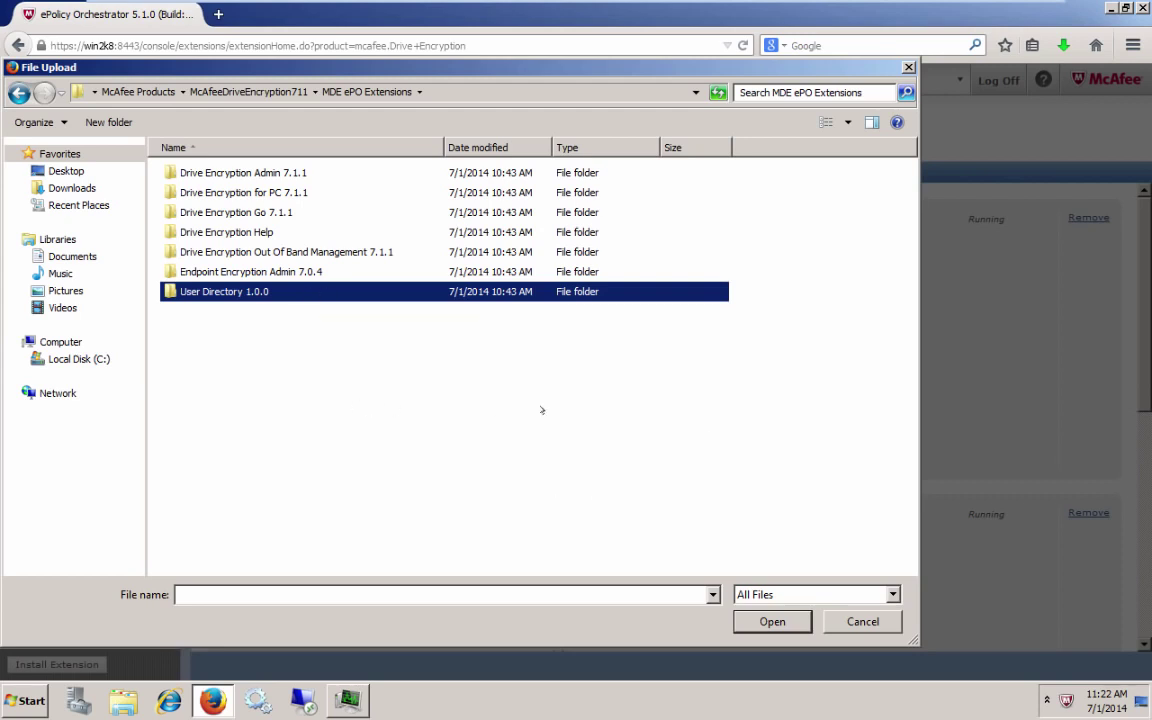
click(850, 621)
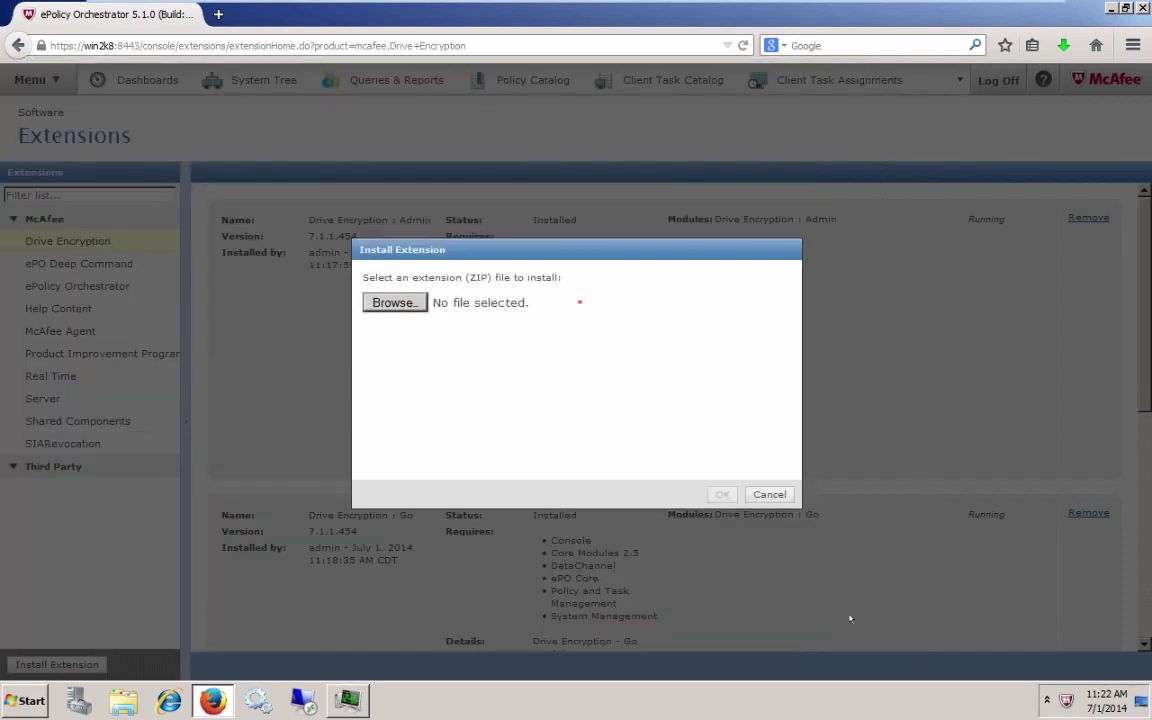
click(767, 491)
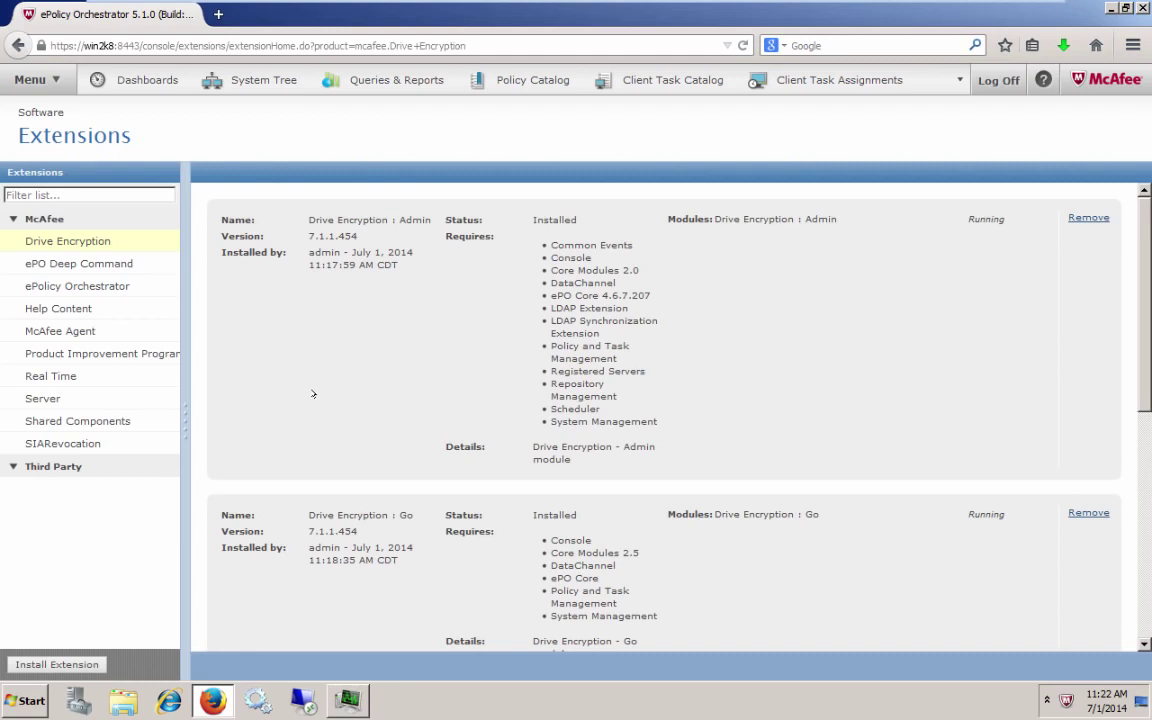
- Go to the Master Repository page and start a package check-in
click(44, 78)
click(303, 451)
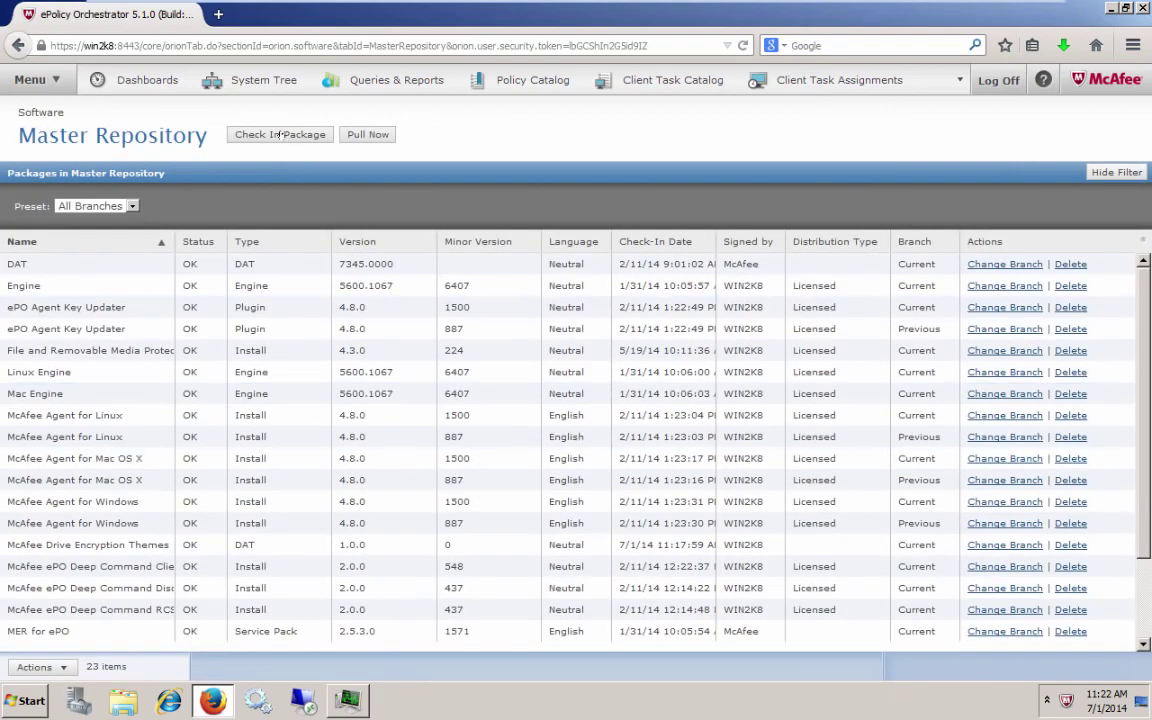
click(280, 134)
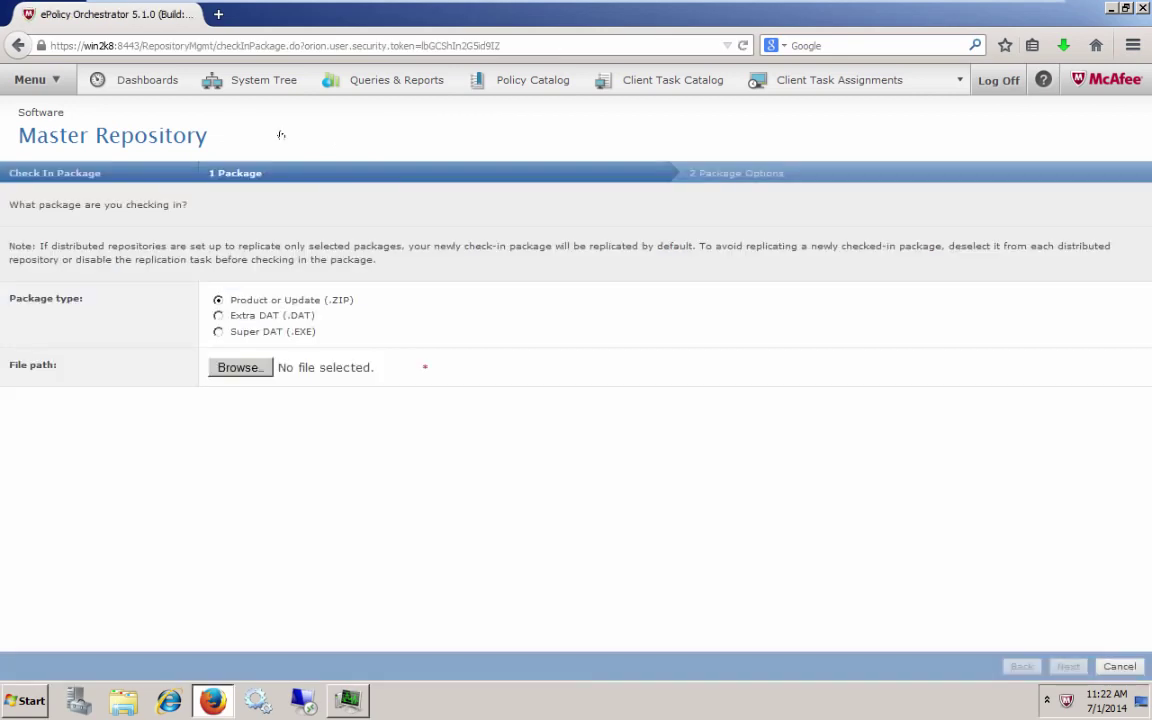
- Check in MfeEEAgent.zip from MDE Software Packages\Drive Encryption Host 7.1.1 to Current
click(240, 367)
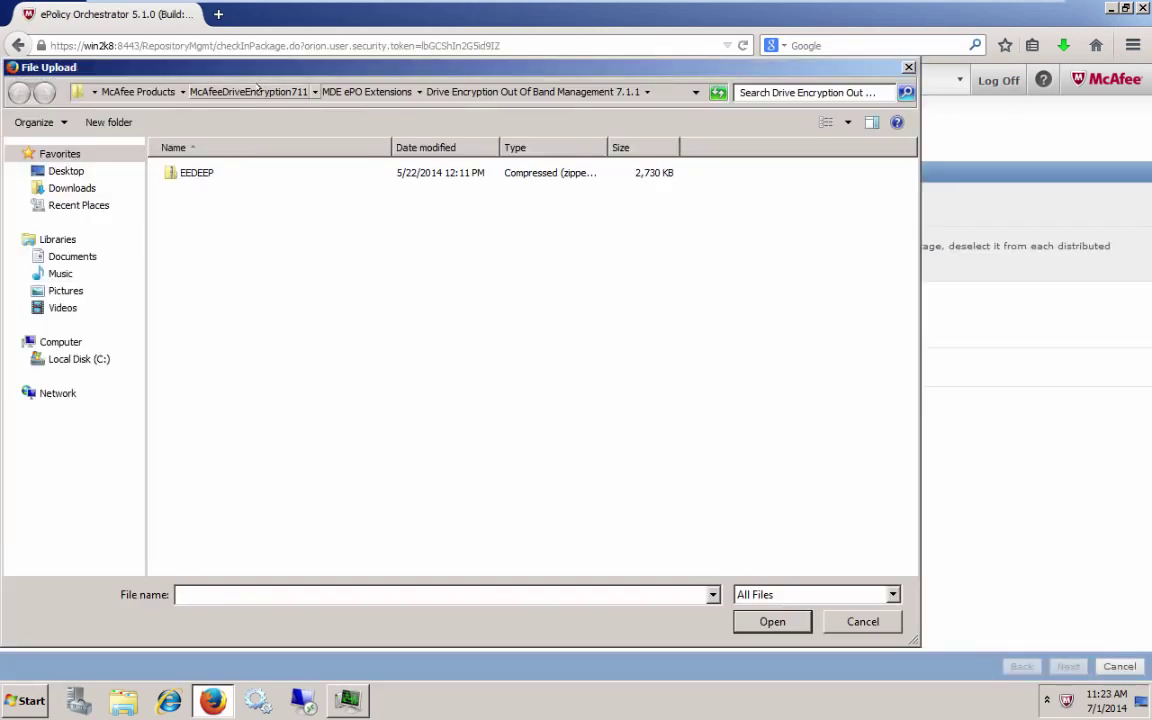
click(248, 91)
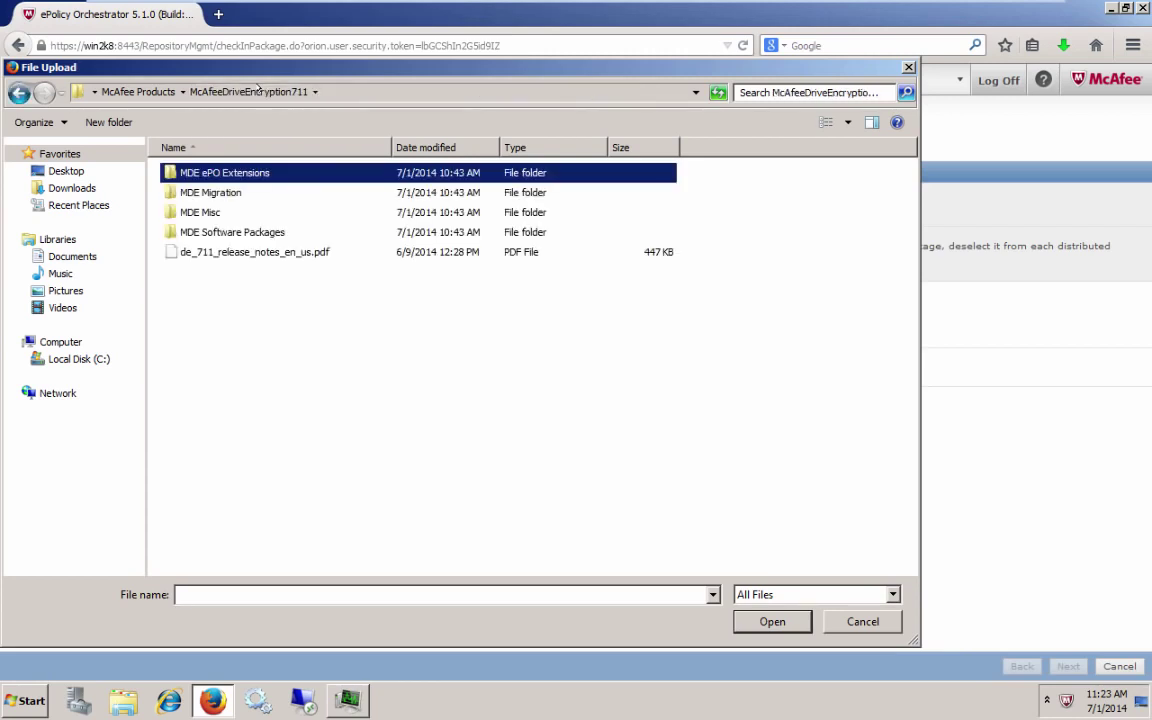
click(223, 232)
double_click(223, 232)
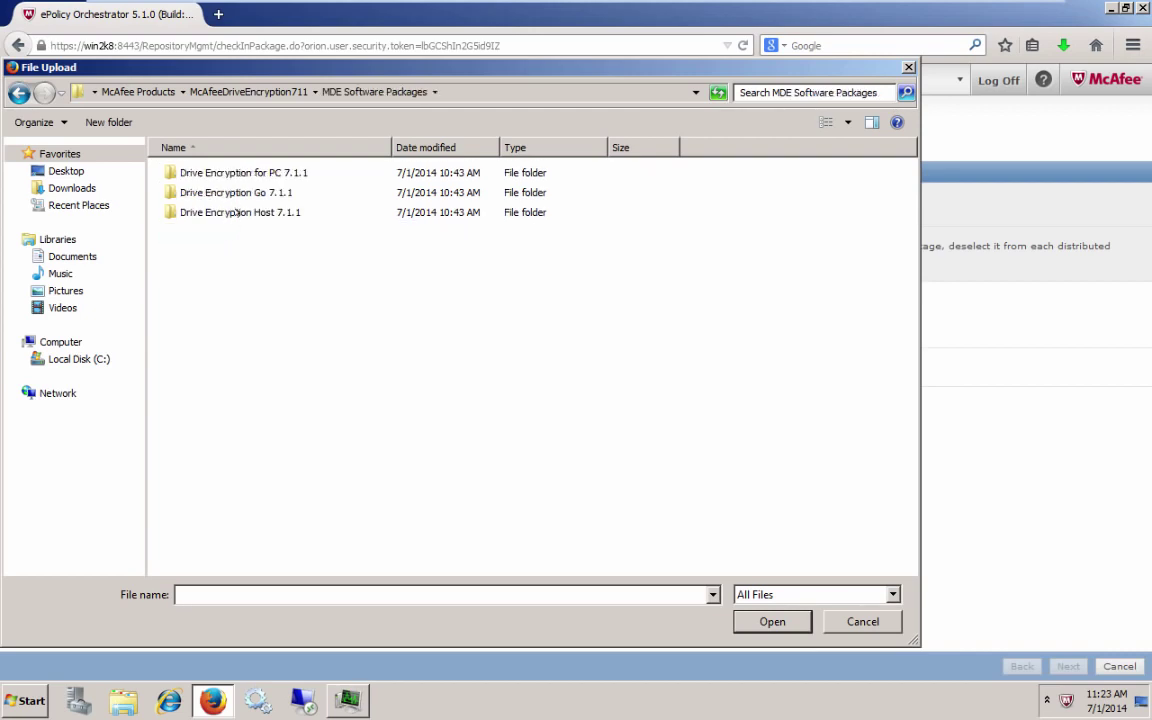
double_click(237, 212)
click(205, 172)
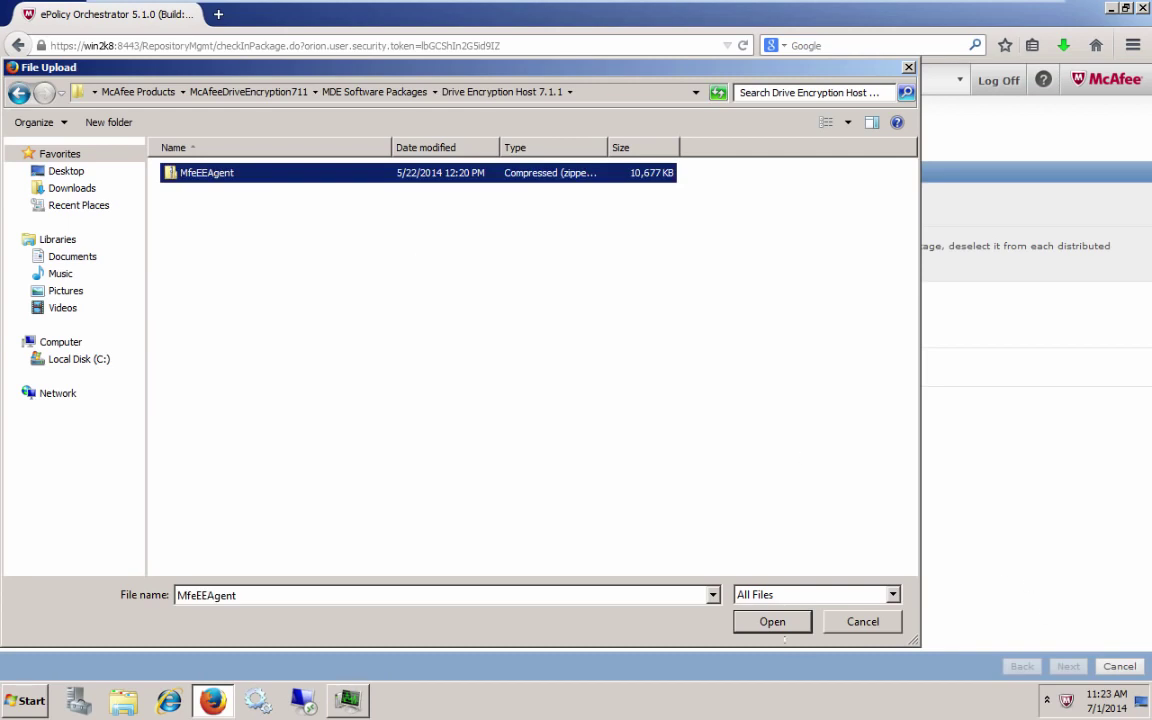
click(772, 622)
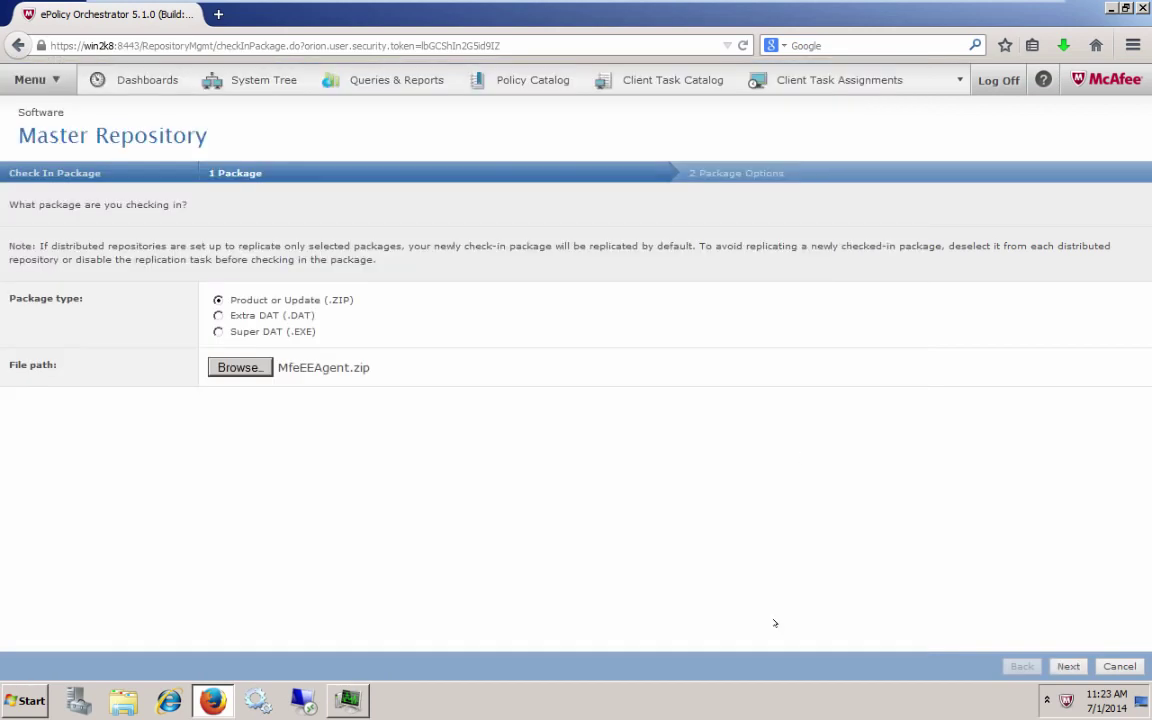
click(1068, 667)
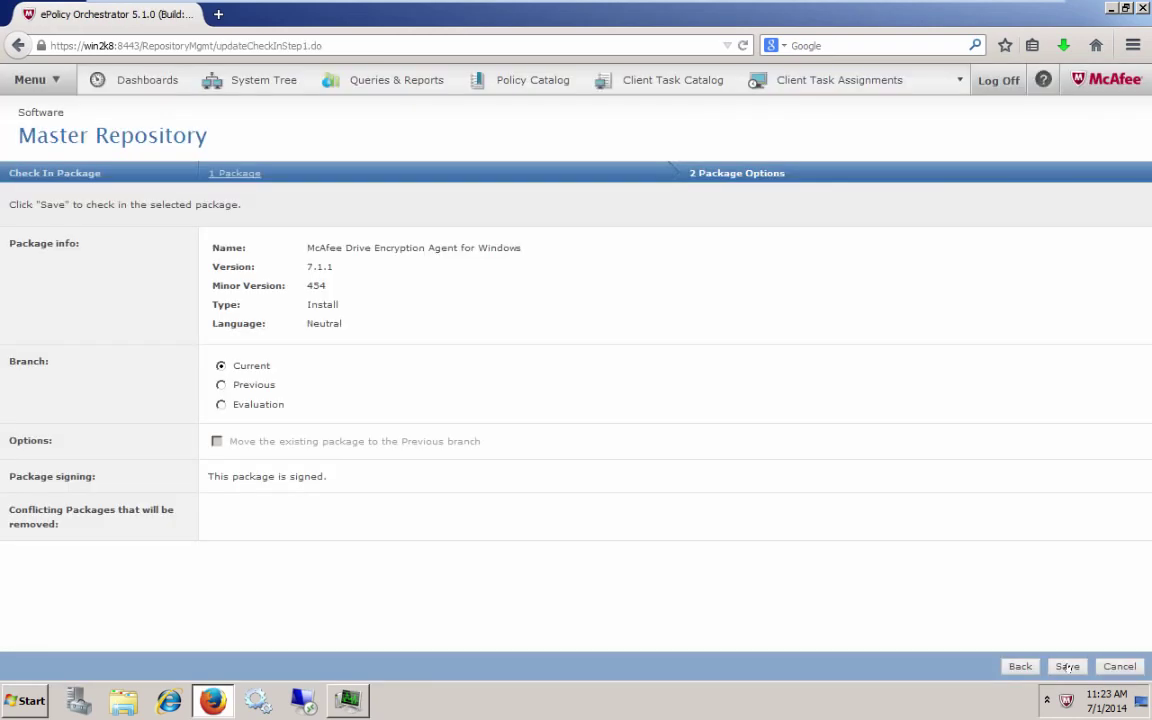
click(1068, 667)
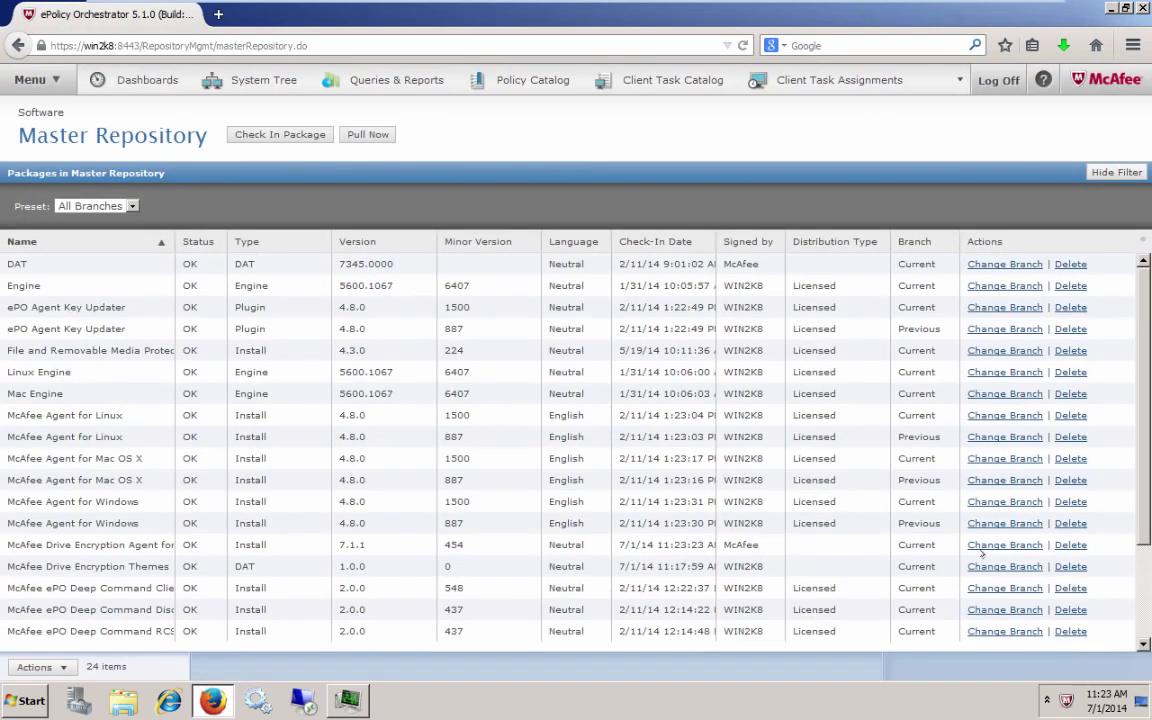
- Check in MfeEEPC.zip from Drive Encryption for PC 7.1.1 to the Current branch
click(267, 134)
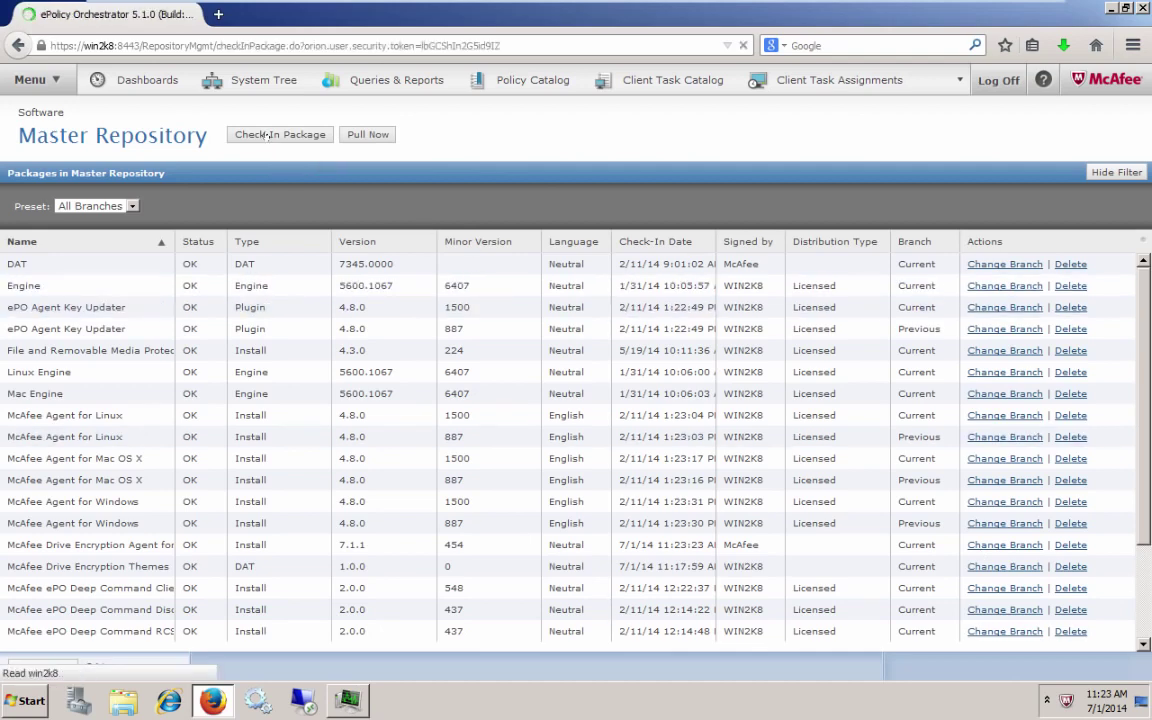
click(238, 366)
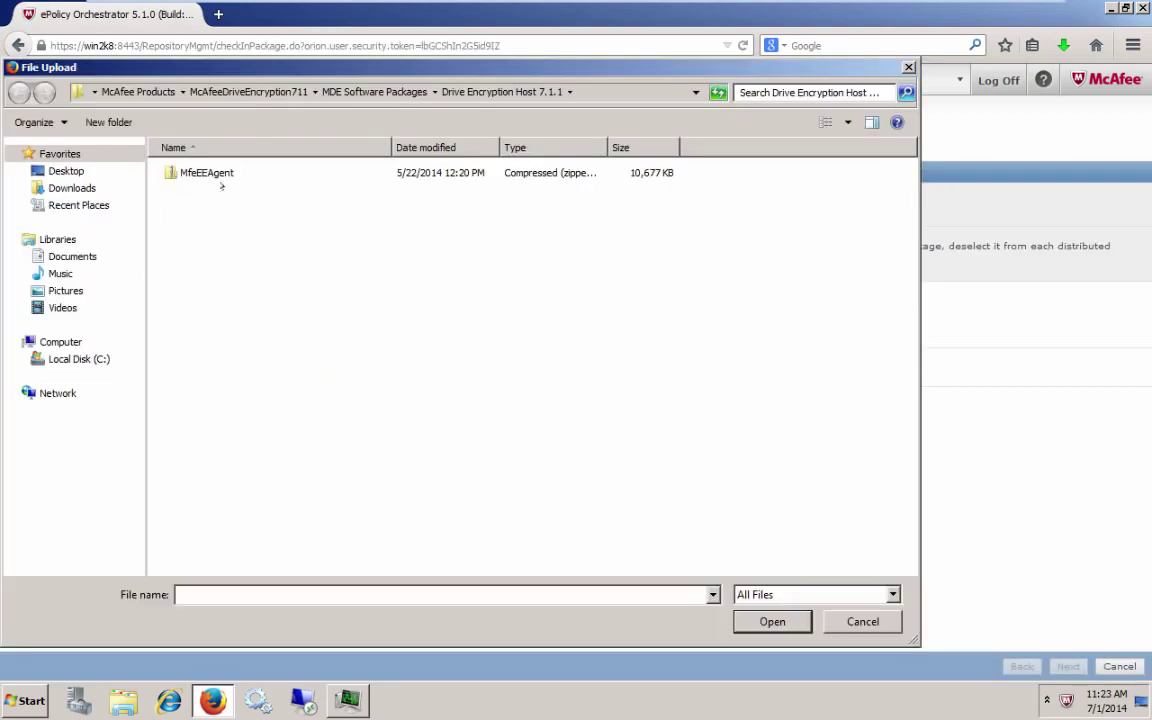
click(345, 92)
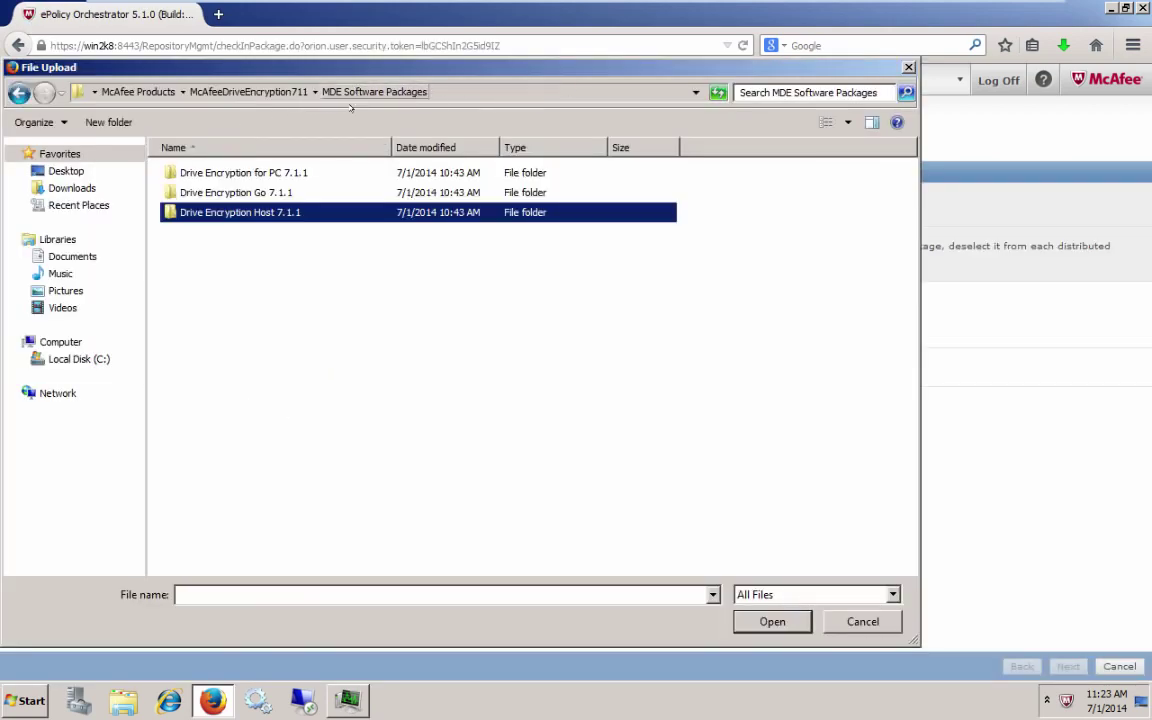
double_click(245, 172)
click(196, 174)
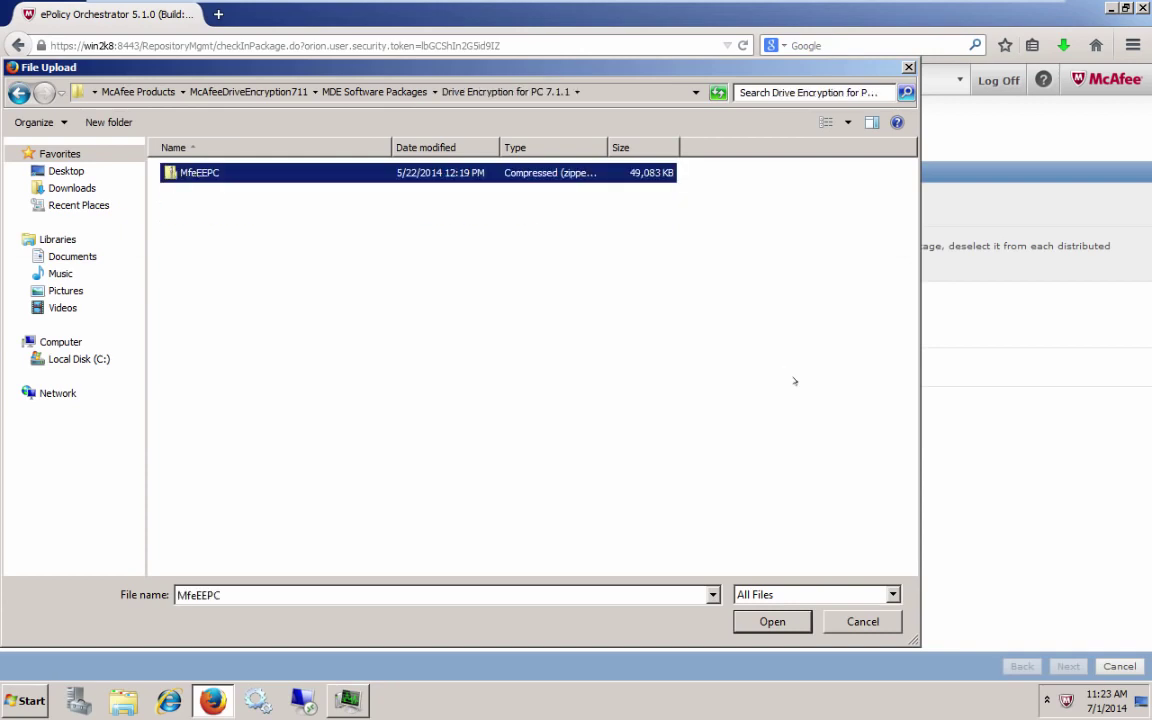
click(771, 621)
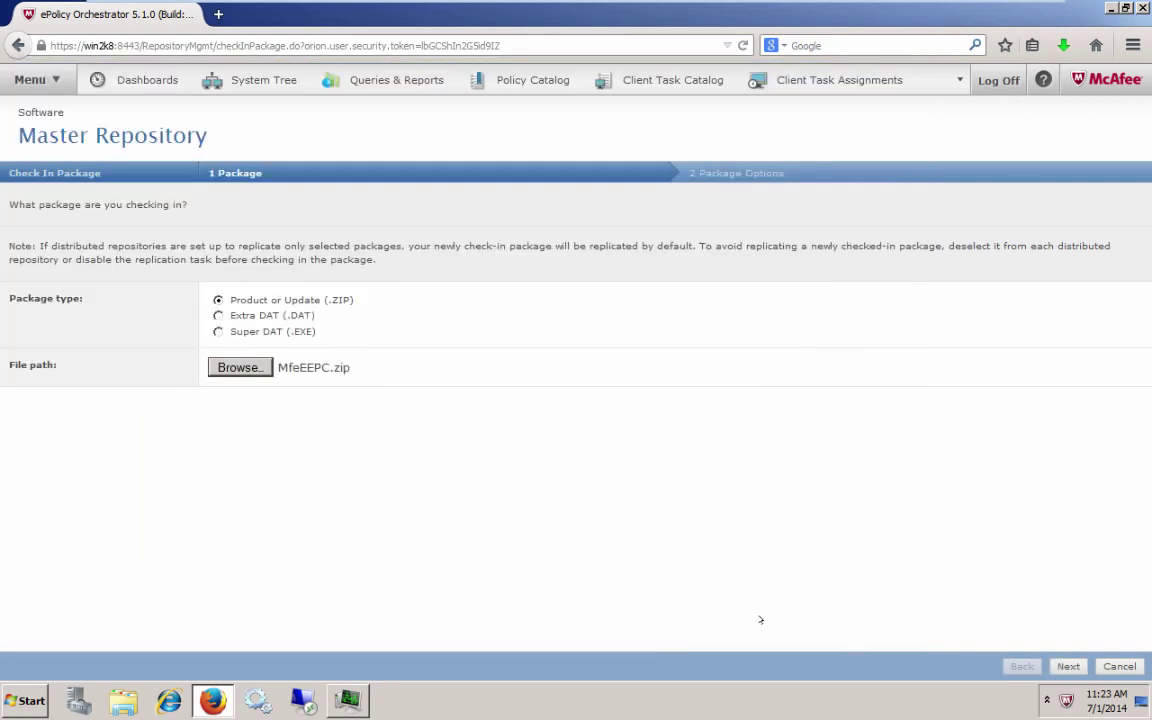
click(1072, 666)
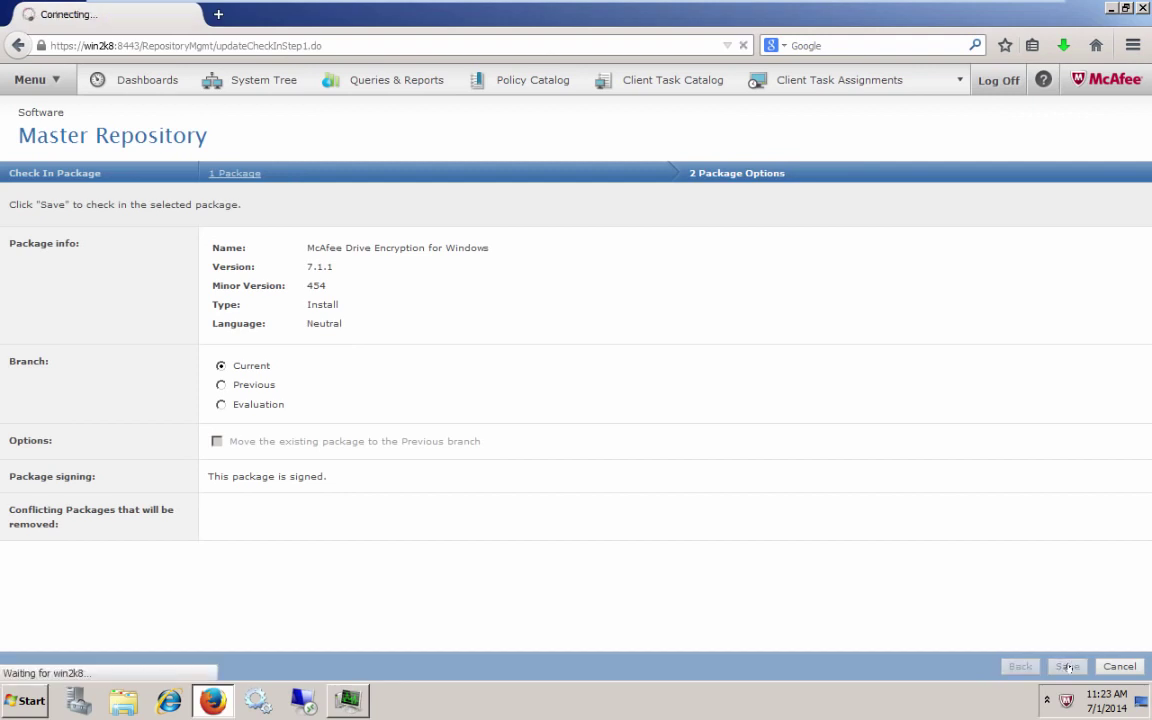
click(1068, 666)
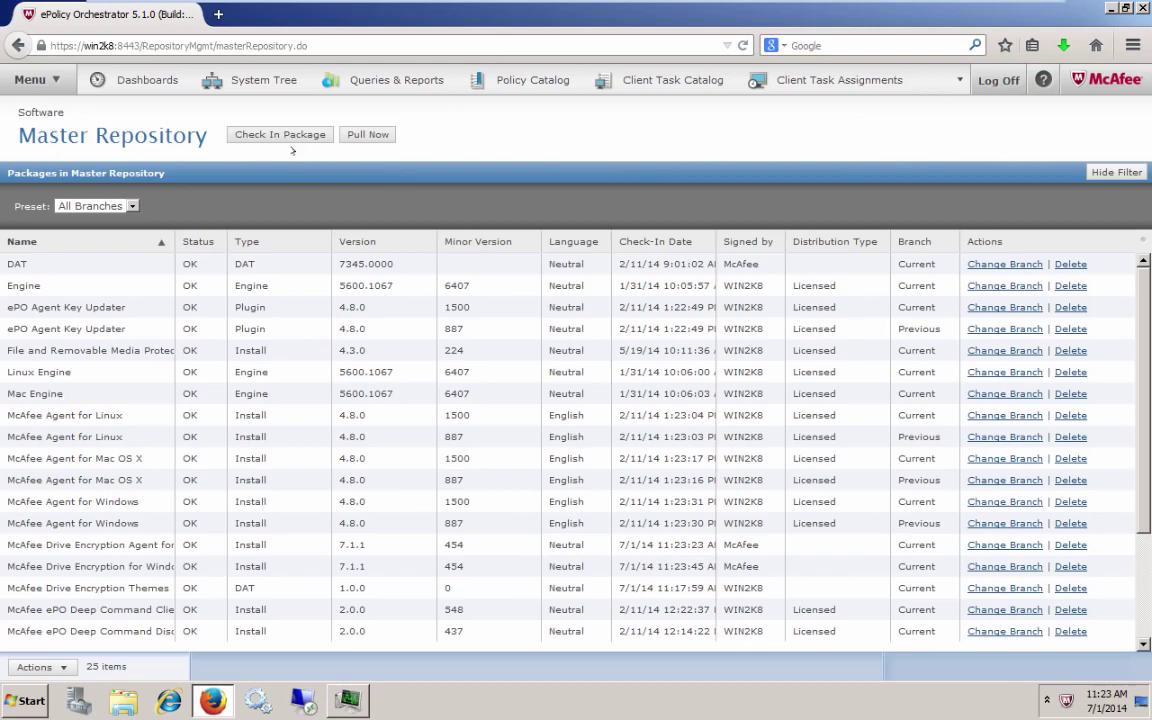
click(272, 134)
- Check in EegoPackage.zip from Drive Encryption Go 7.1.1 to the Current branch
click(240, 366)
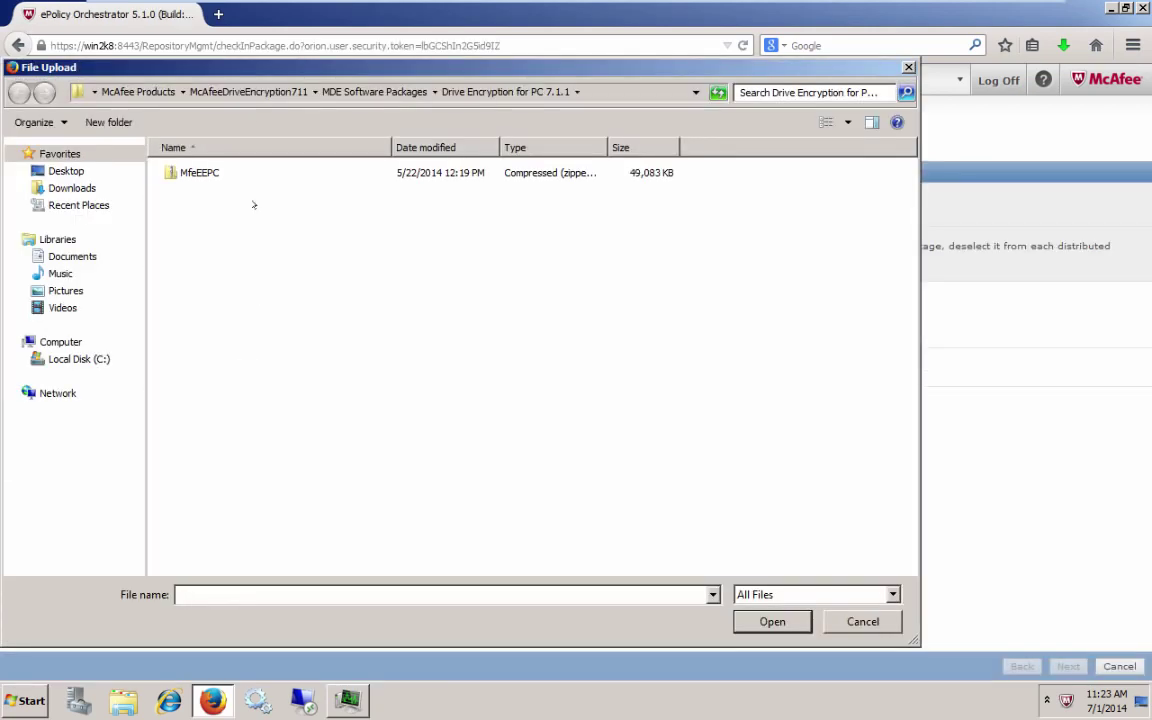
click(368, 92)
double_click(240, 190)
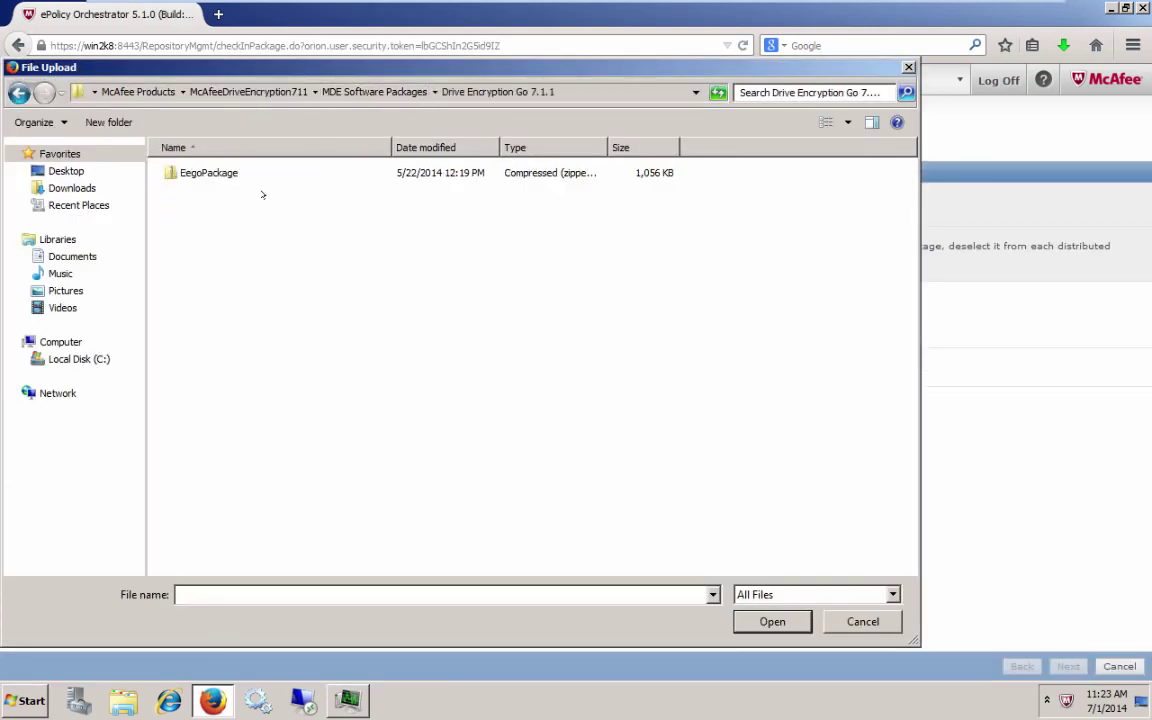
click(208, 174)
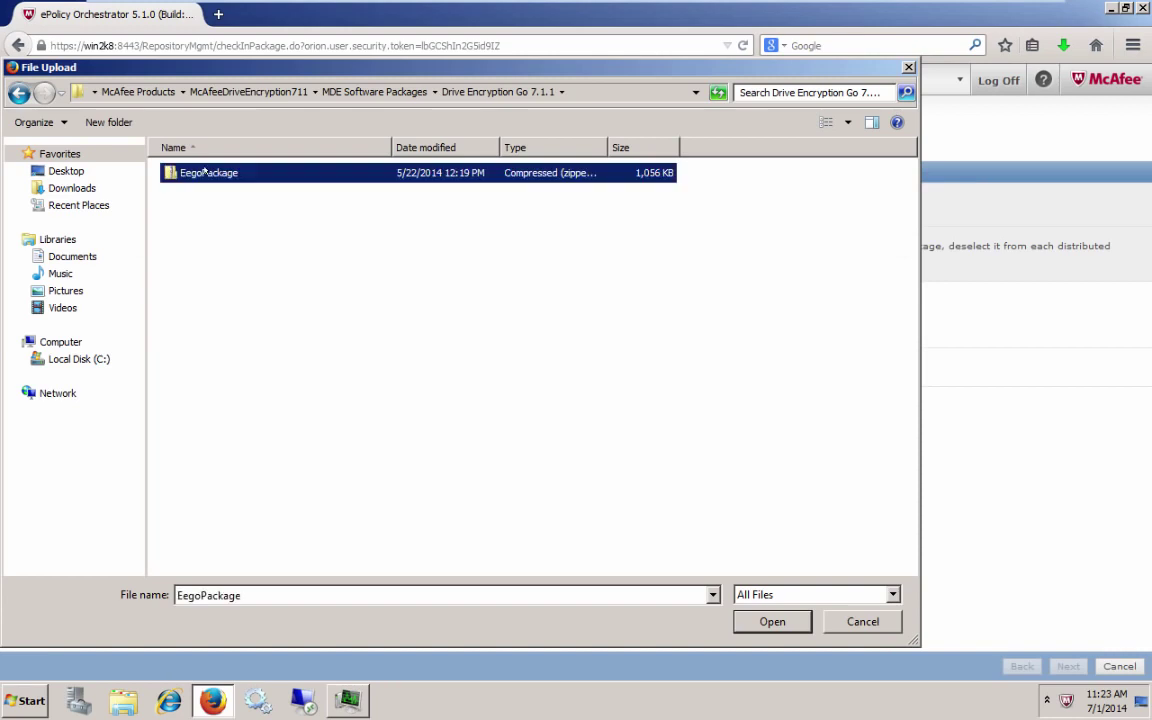
click(773, 622)
click(1063, 666)
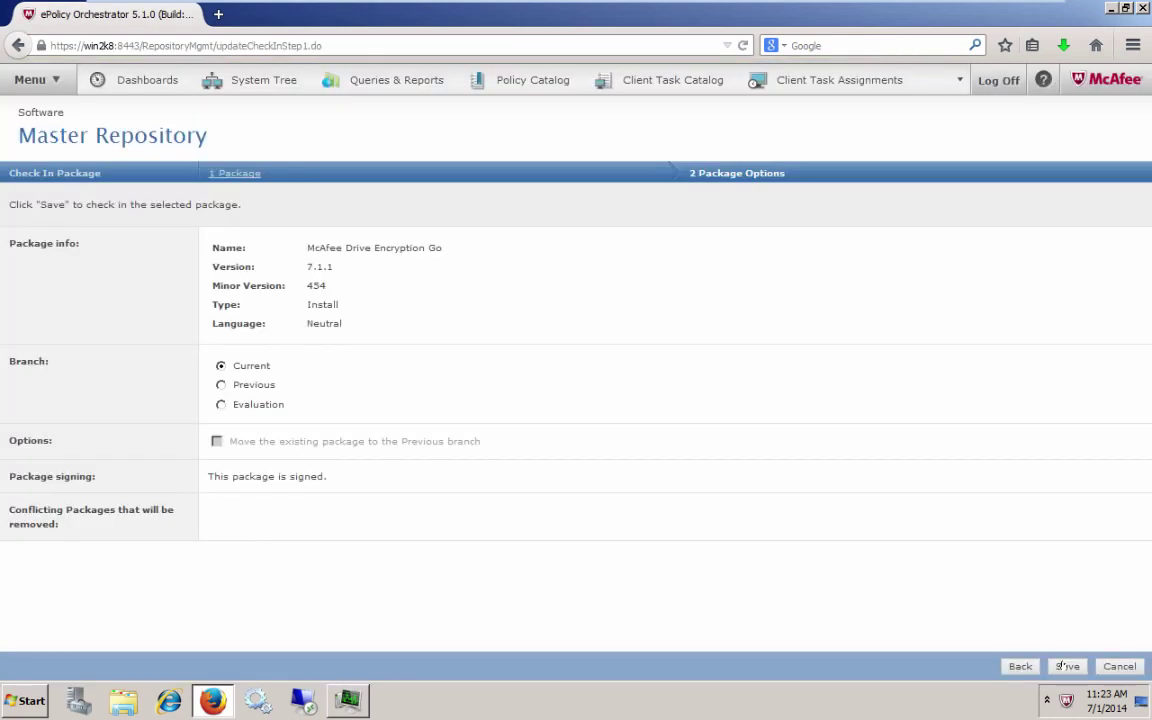
click(1066, 666)
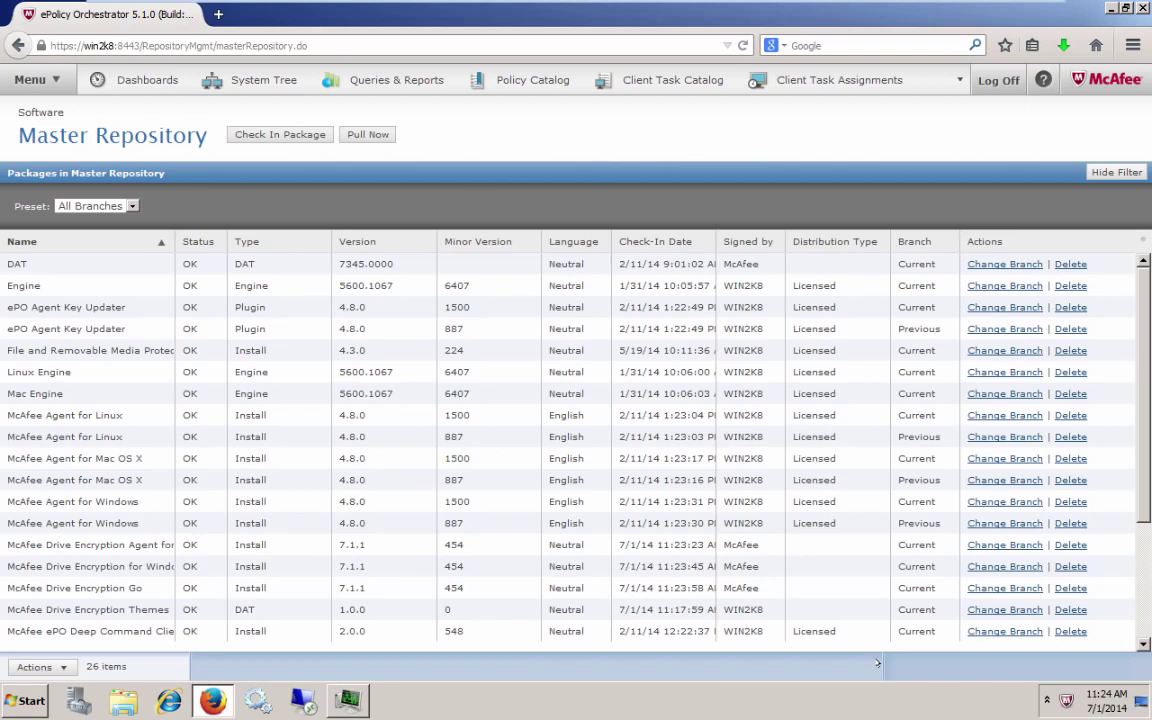
- Start registering a new LDAP server named 'AD Server' from Registered Servers
click(45, 80)
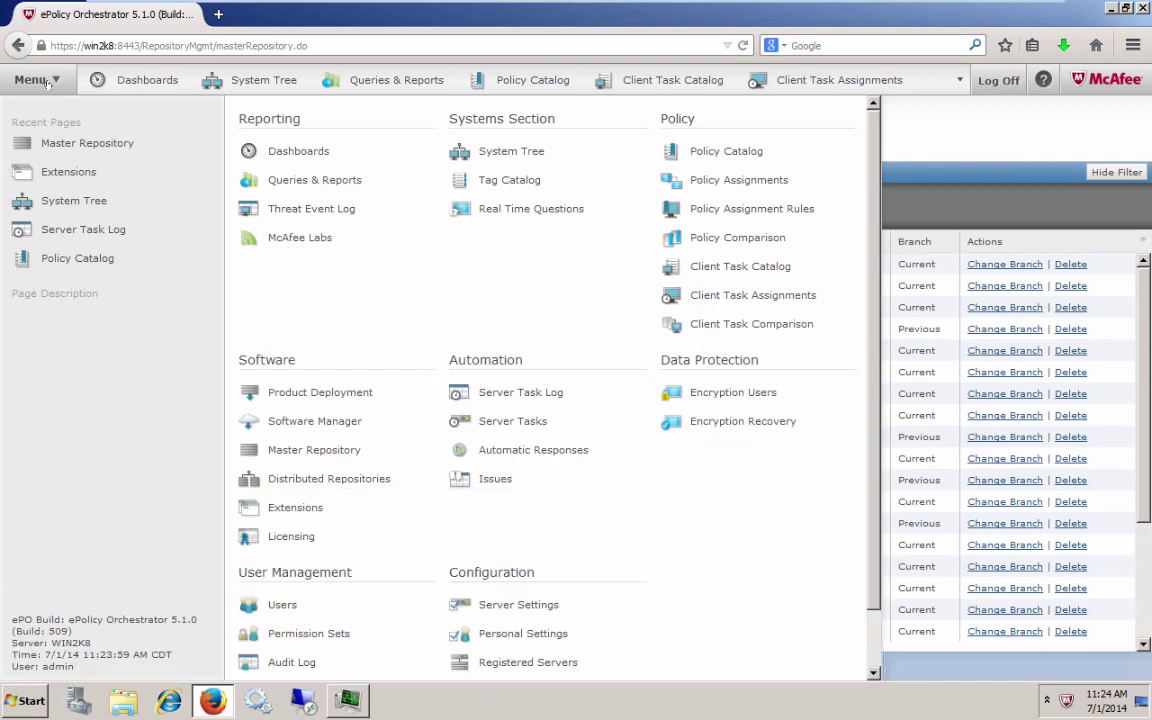
scroll(340, 425, down, 2)
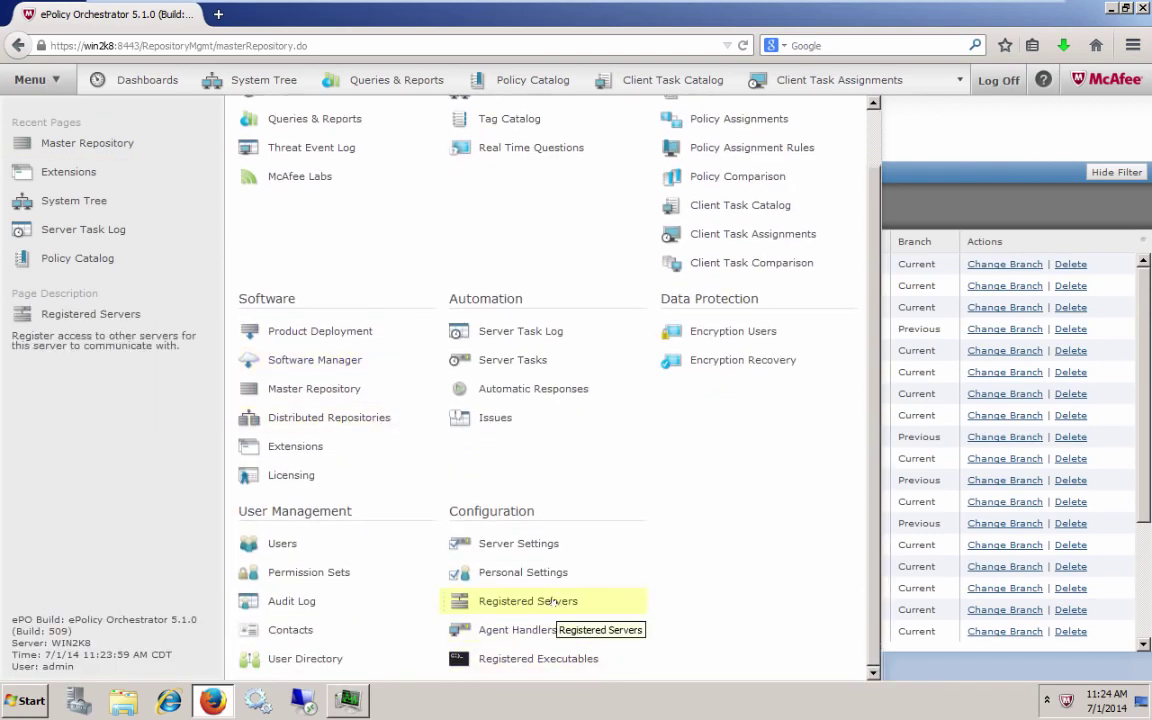
click(553, 601)
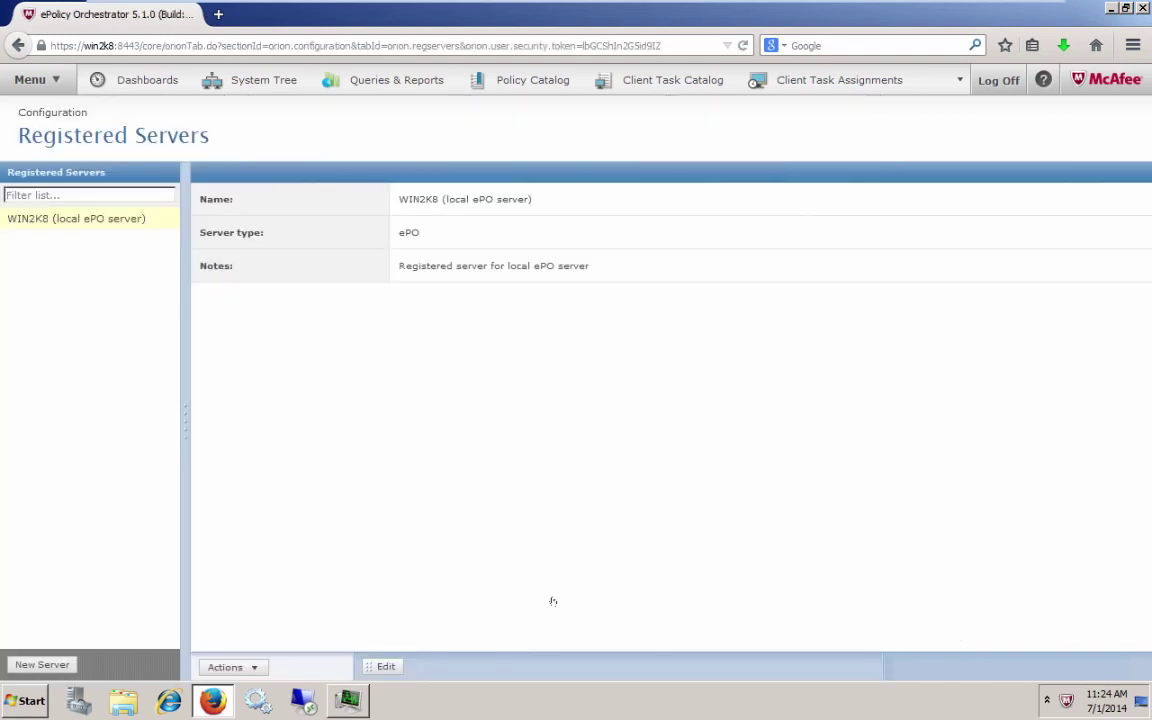
click(42, 664)
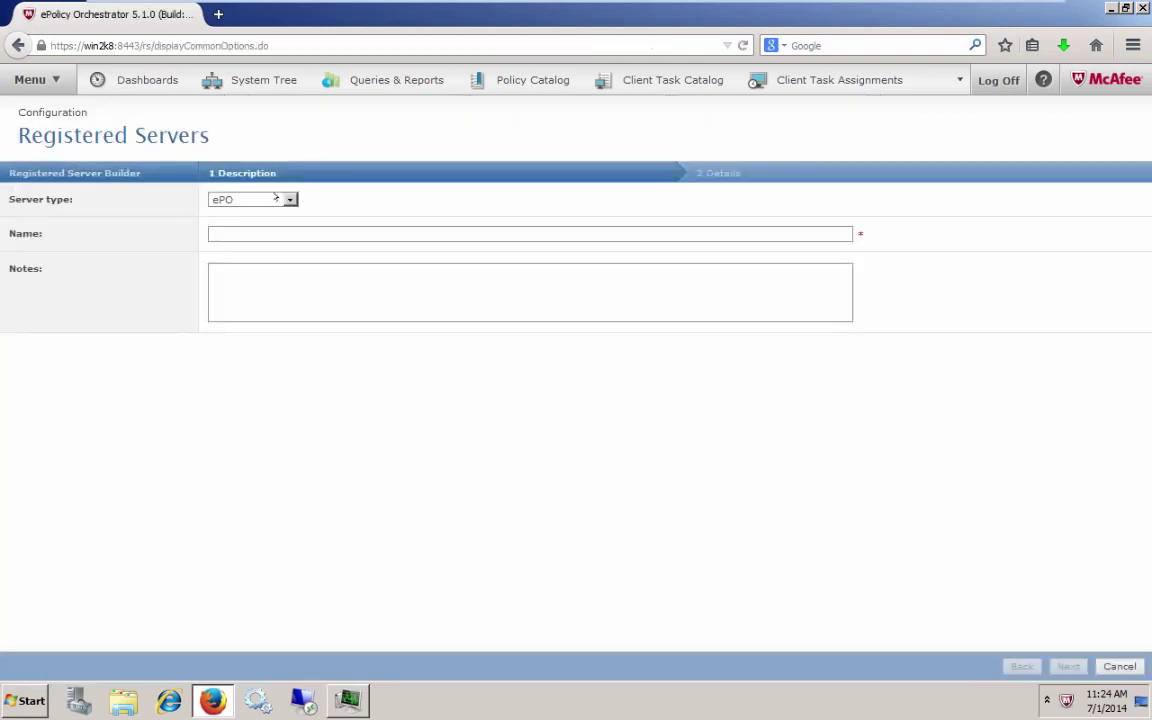
click(276, 198)
click(277, 222)
click(288, 233)
text(AD Server)
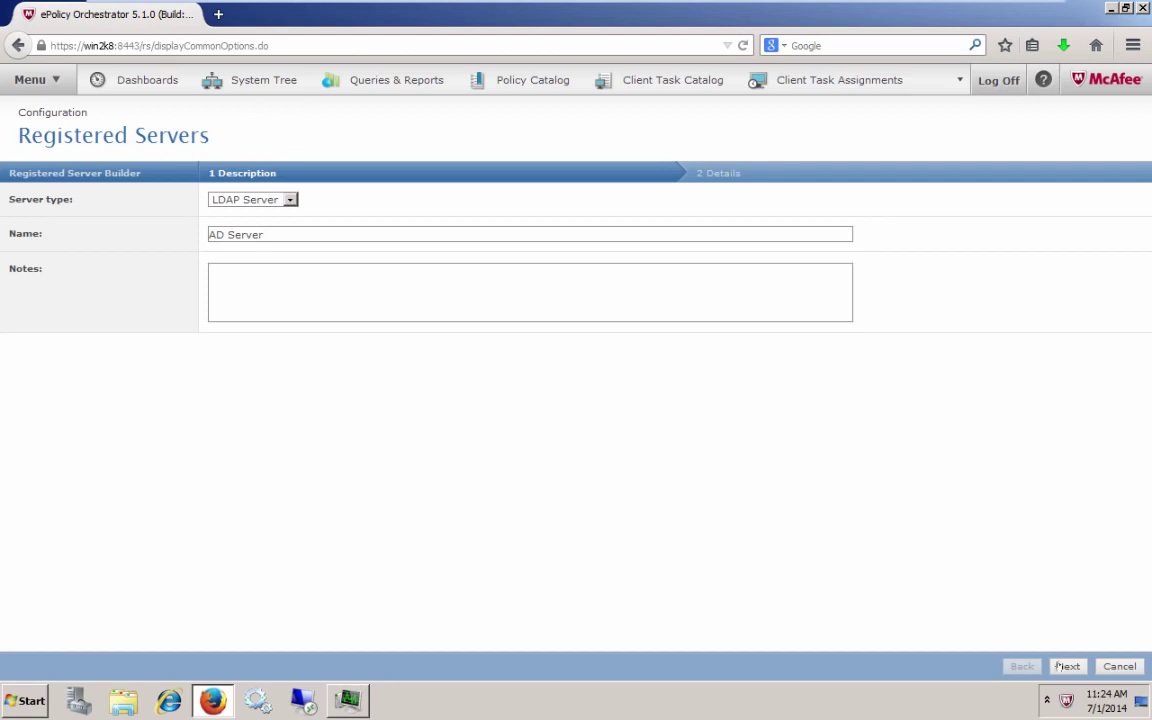
click(1067, 665)
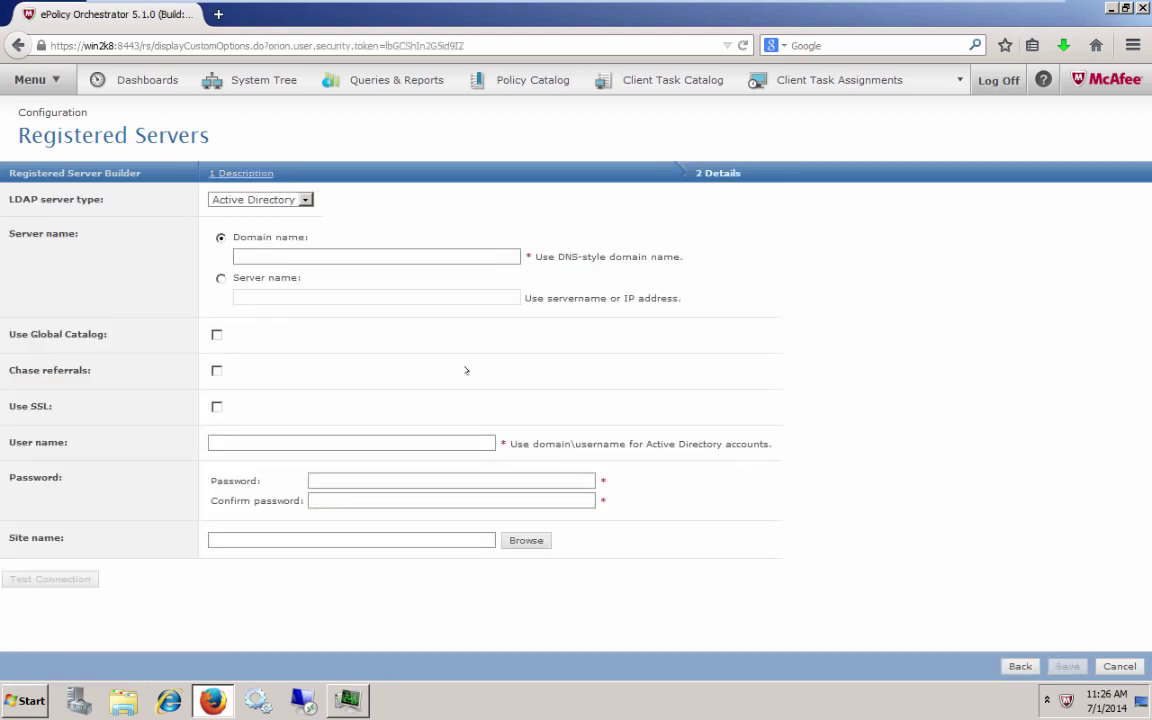
- Identify the LDAP server by address and set it to 10.0.1.18
click(221, 278)
click(276, 296)
text(10.0.)
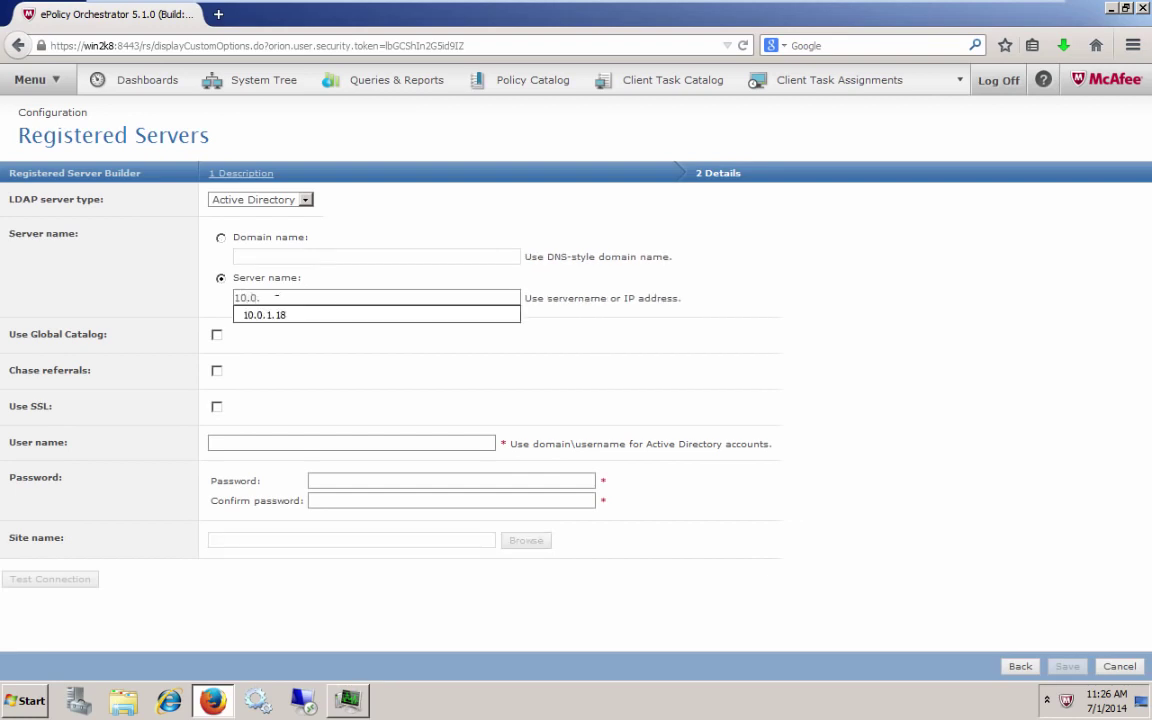
key(Down)
key(Return)
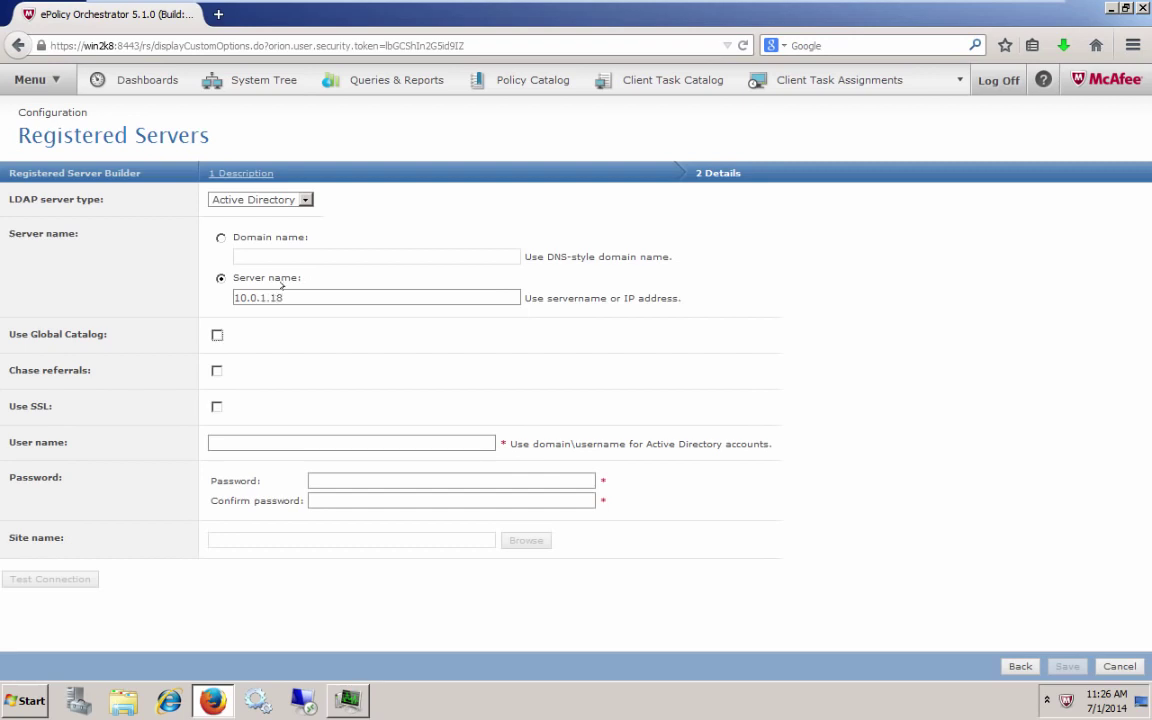
- Enter the mcafeedemo3 administrator account and its password, test the connection, and save
click(259, 441)
text(mc)
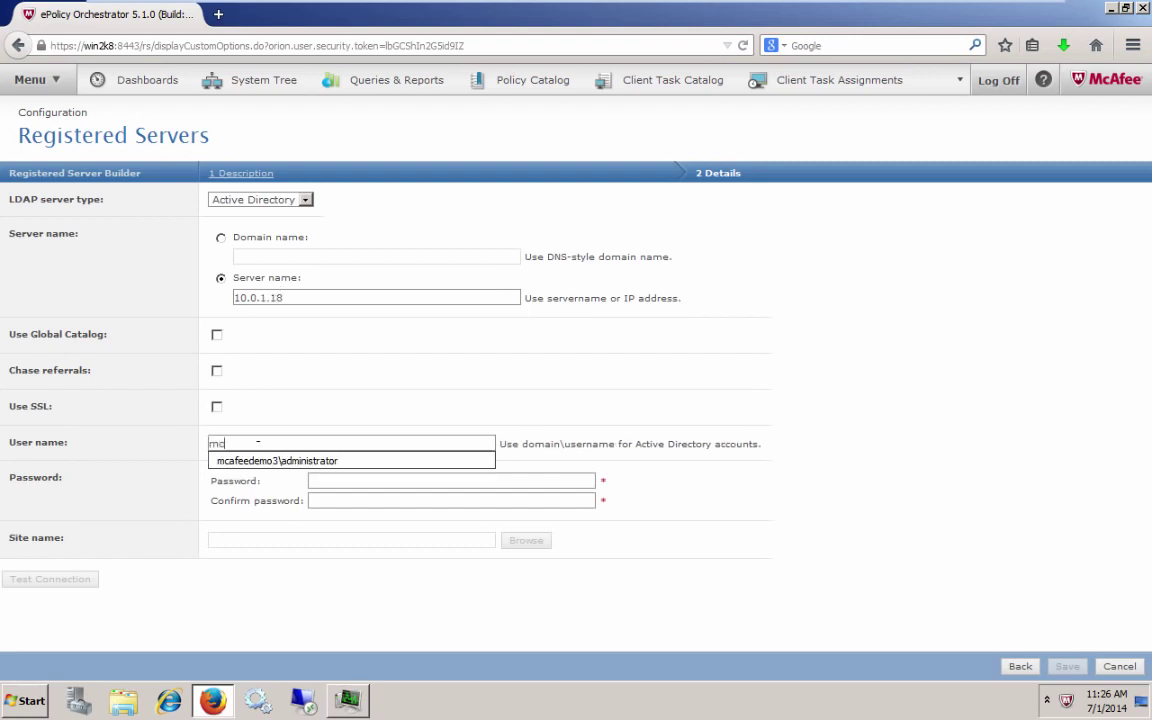
text(a)
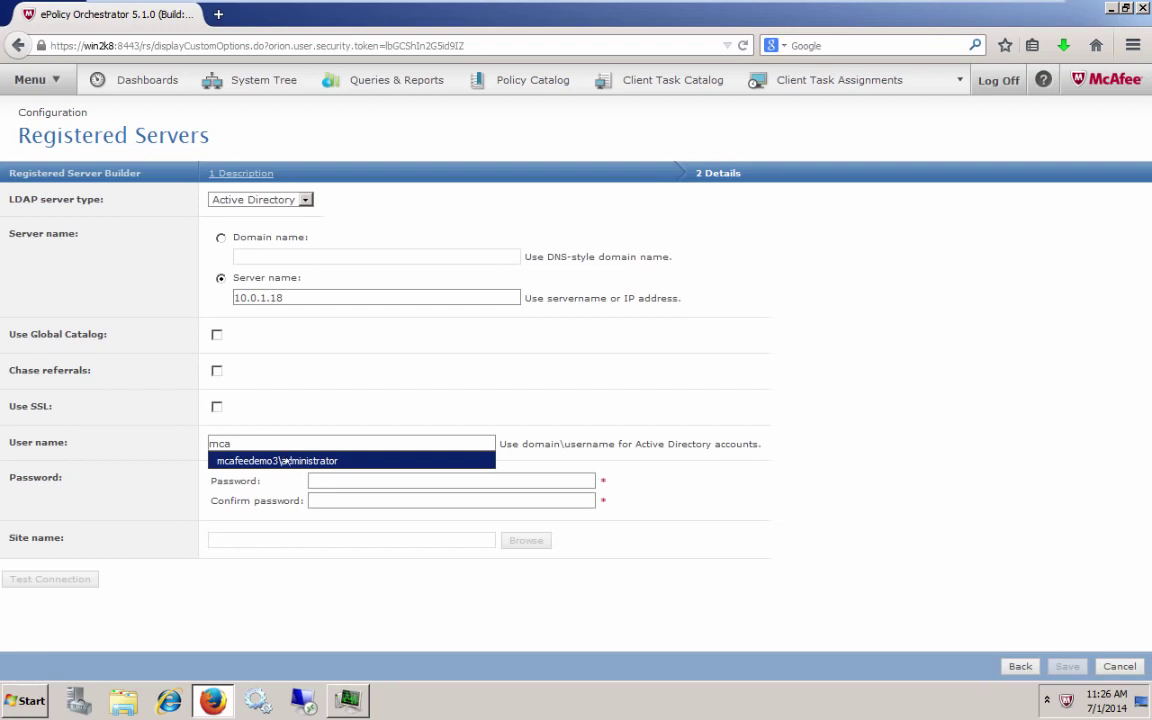
click(285, 461)
click(340, 481)
key(Tab)
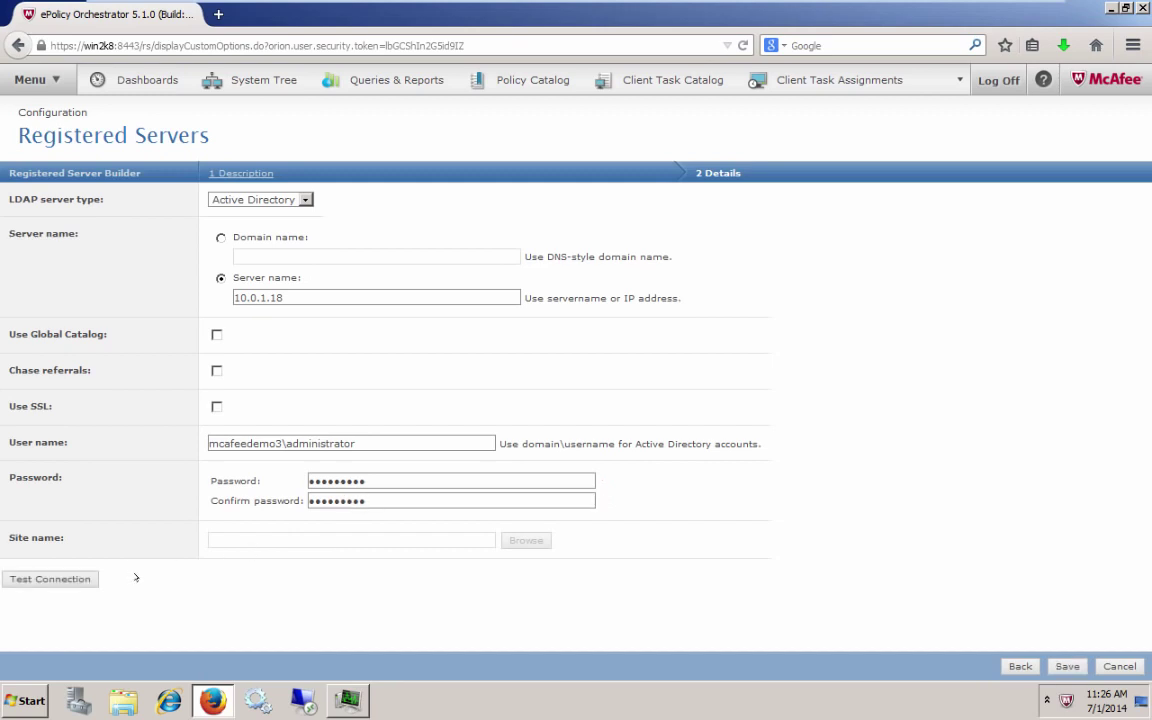
click(80, 580)
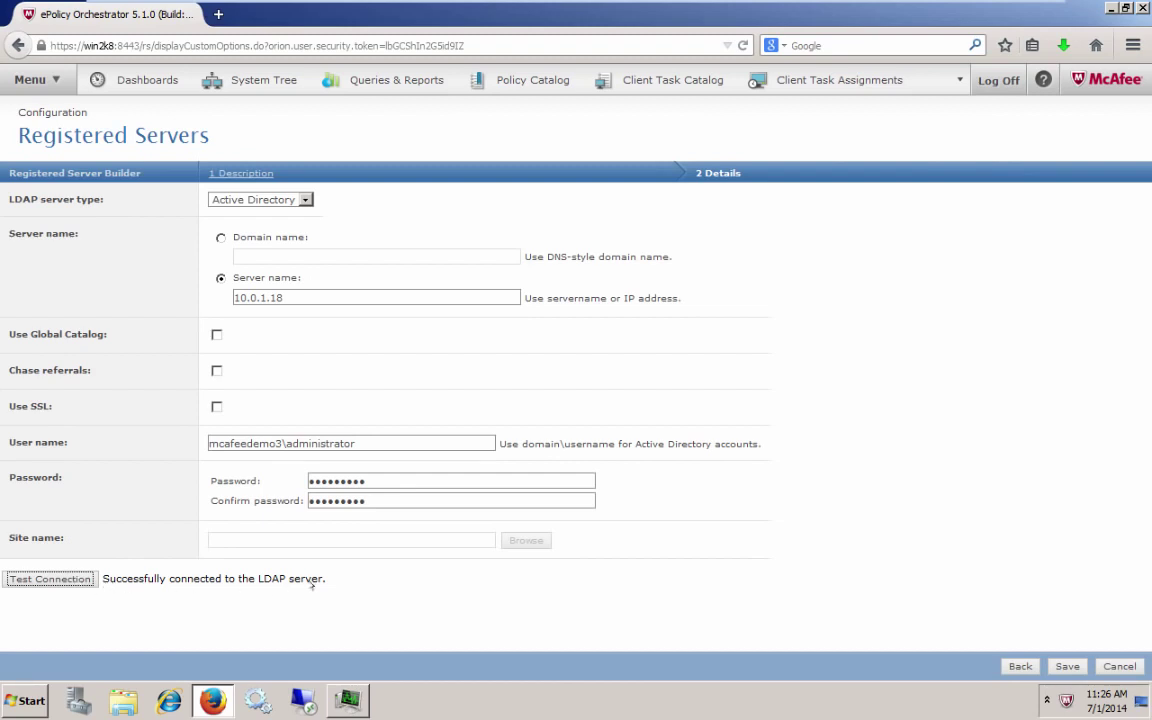
click(1067, 666)
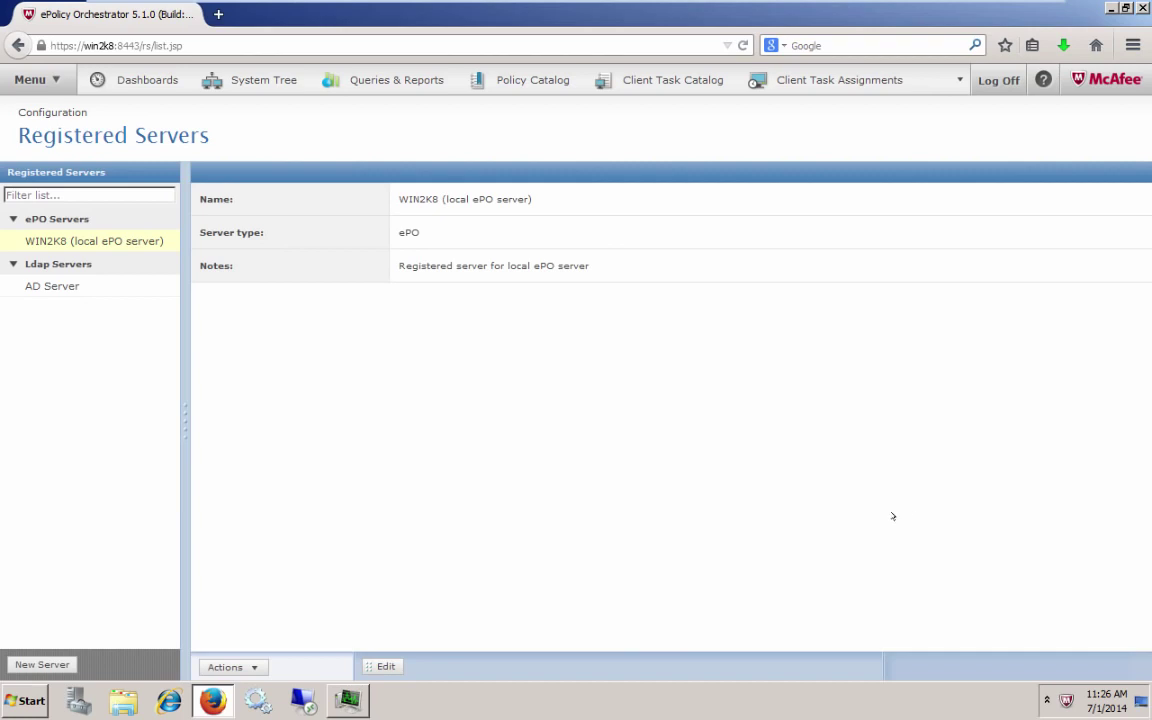
- In My Default product settings, require the health check, add cold-boot hardening, and allow endpoint info files
click(546, 85)
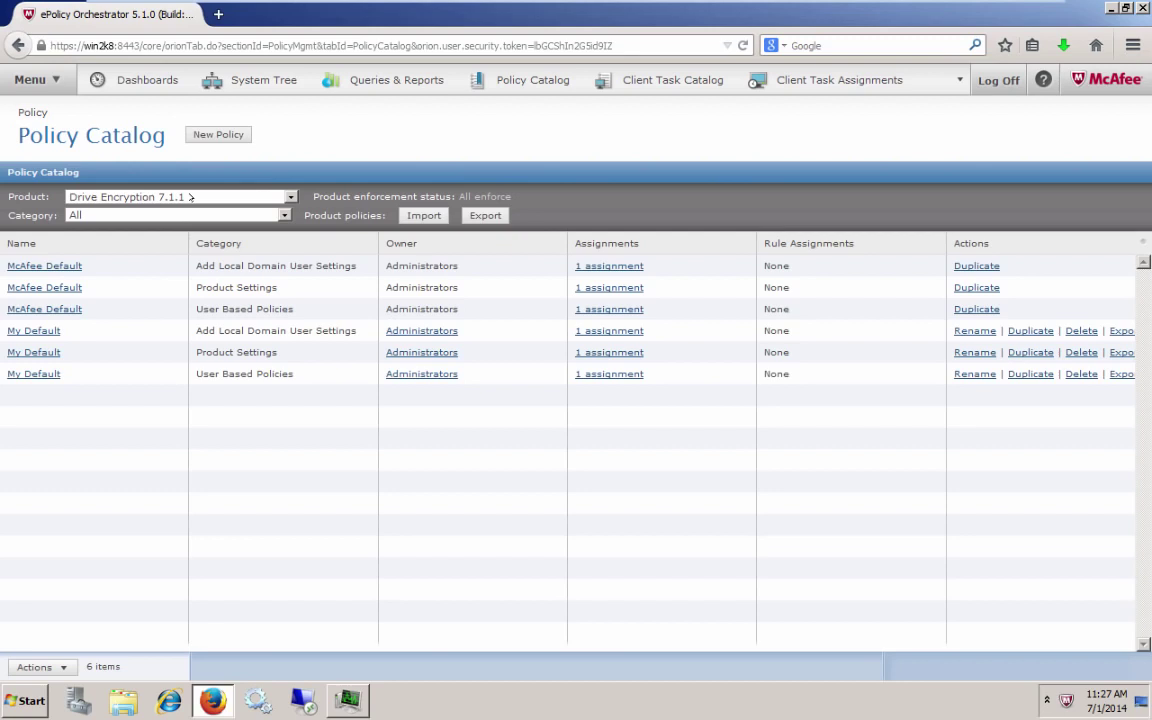
click(44, 352)
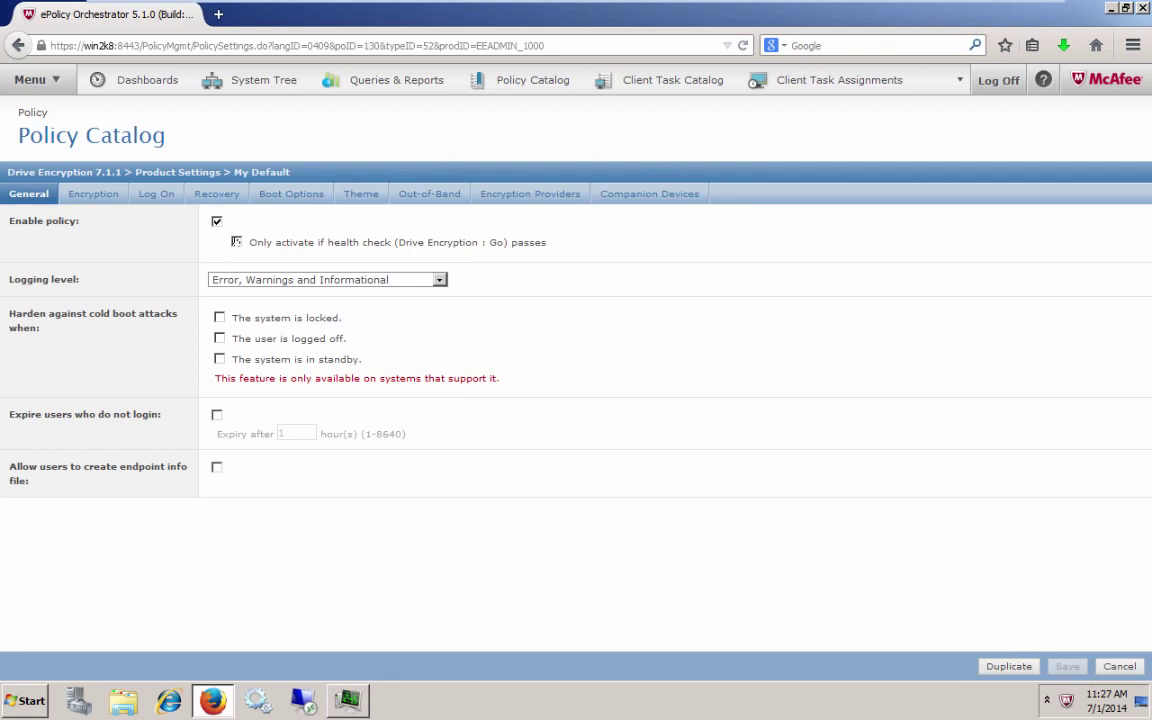
click(236, 242)
click(219, 338)
click(219, 359)
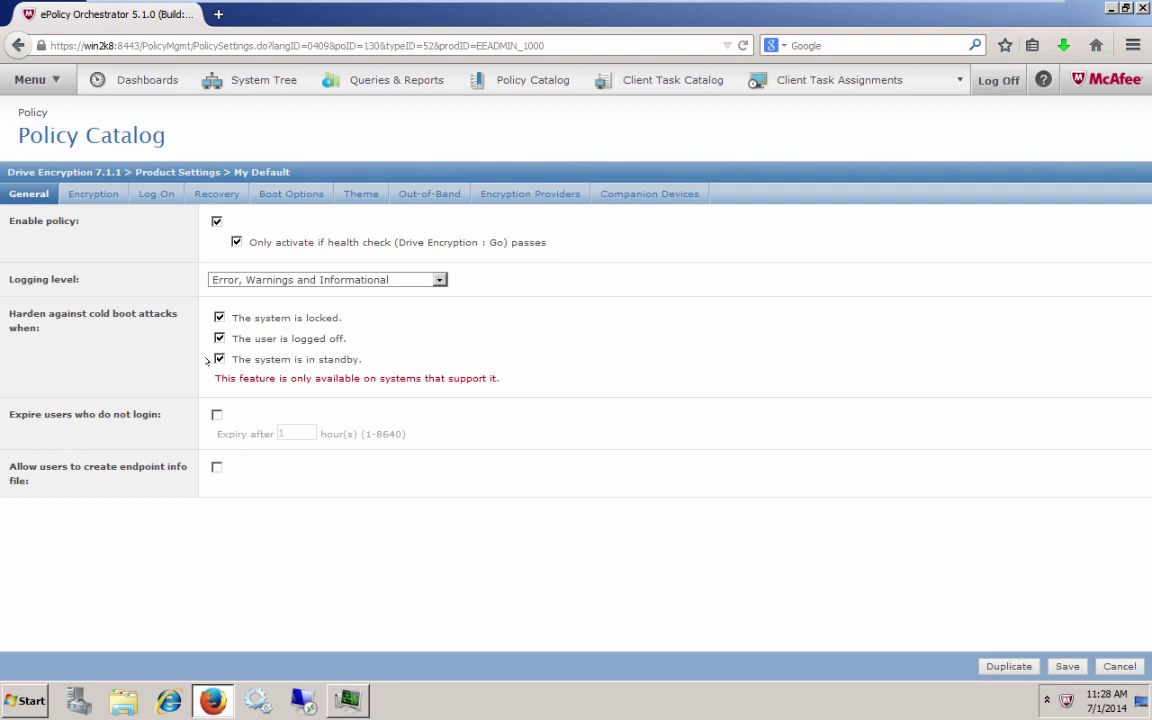
click(217, 467)
- Set My Default to encrypt all disks, with PC Opal prioritised above PC Software
click(90, 194)
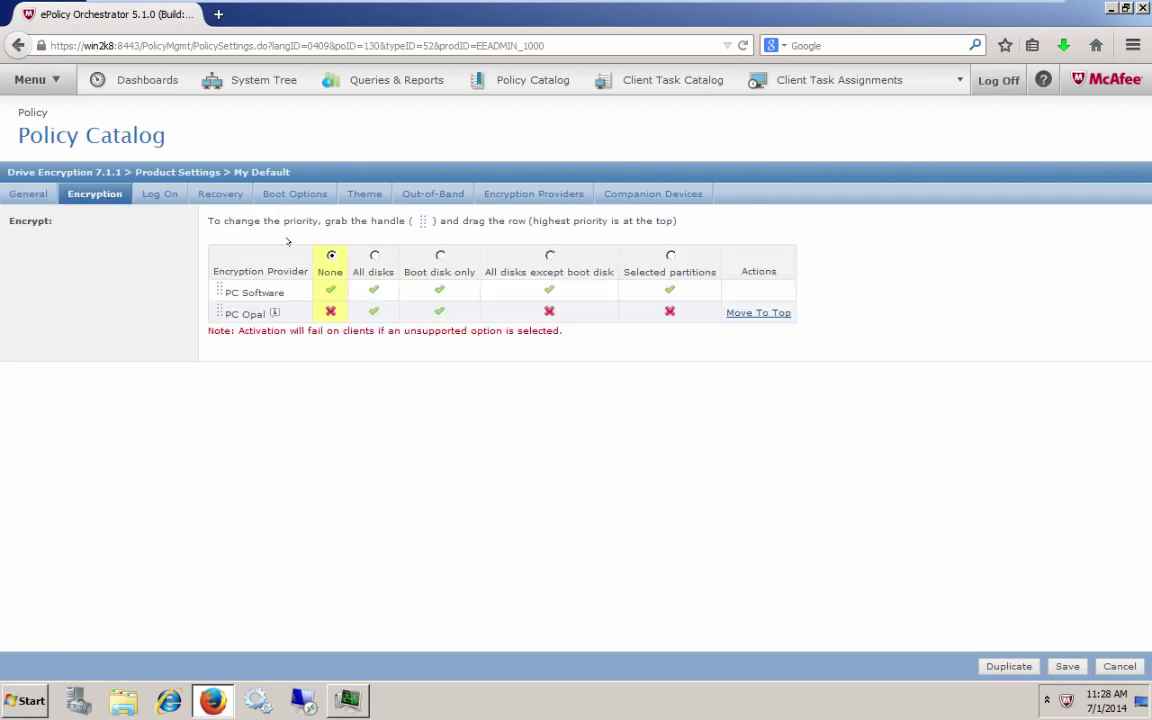
click(373, 255)
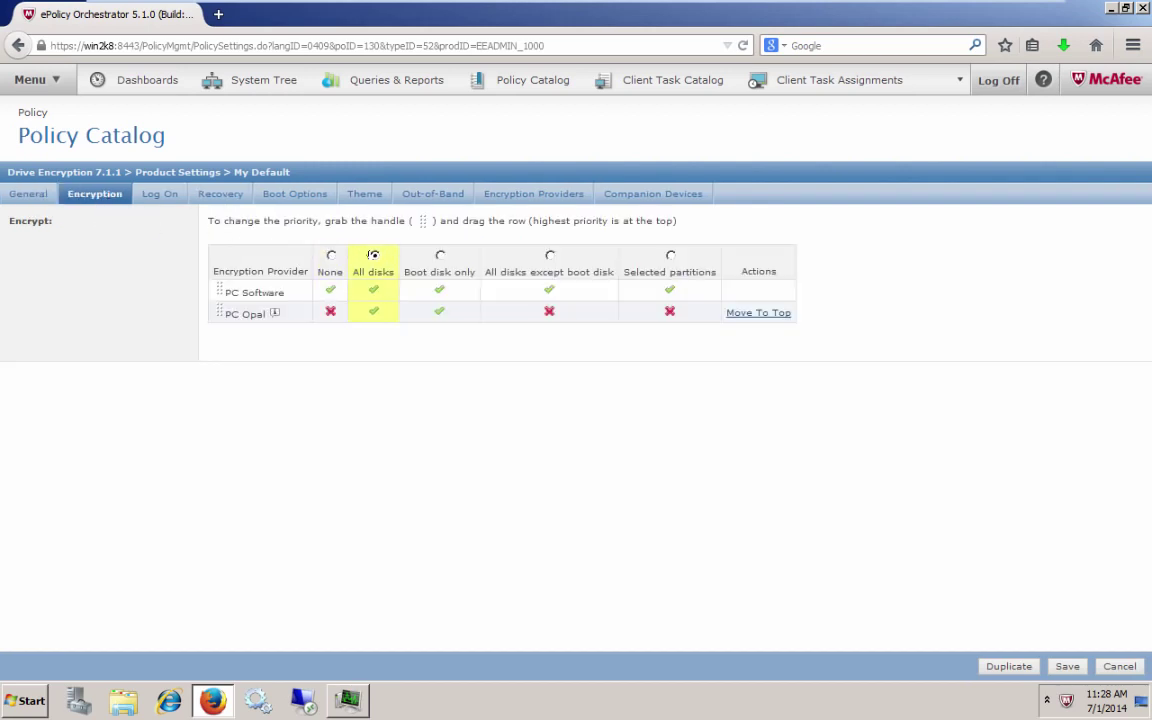
drag(218, 313, 215, 289)
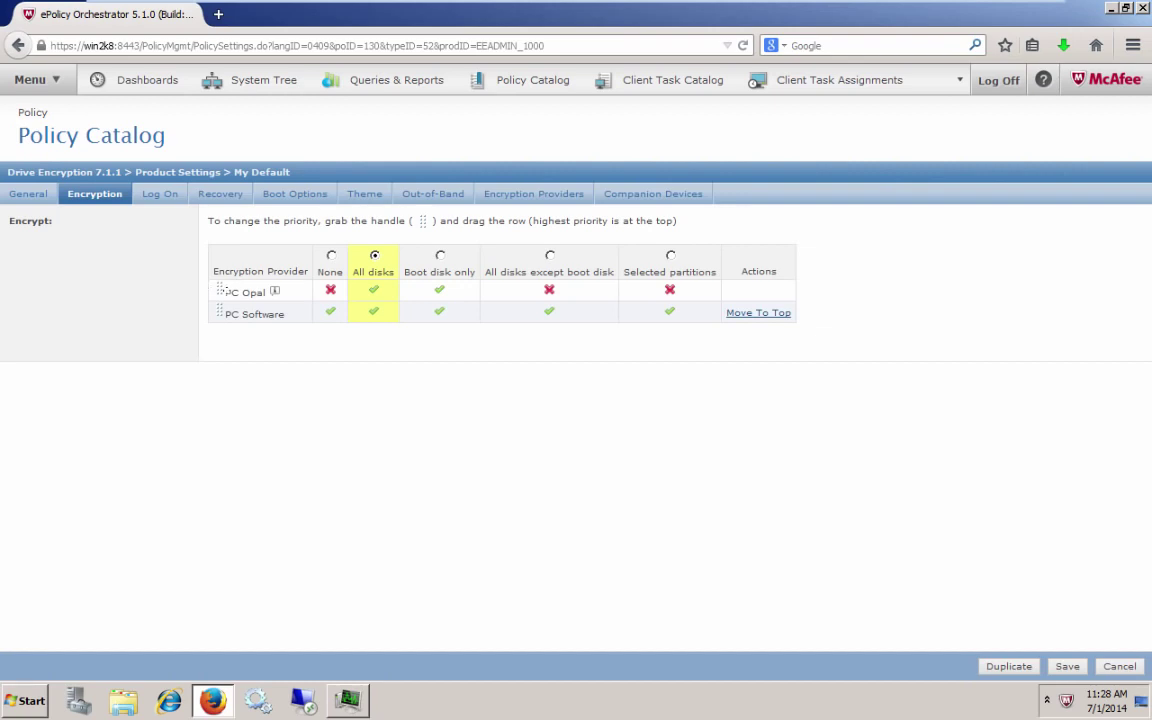
click(165, 195)
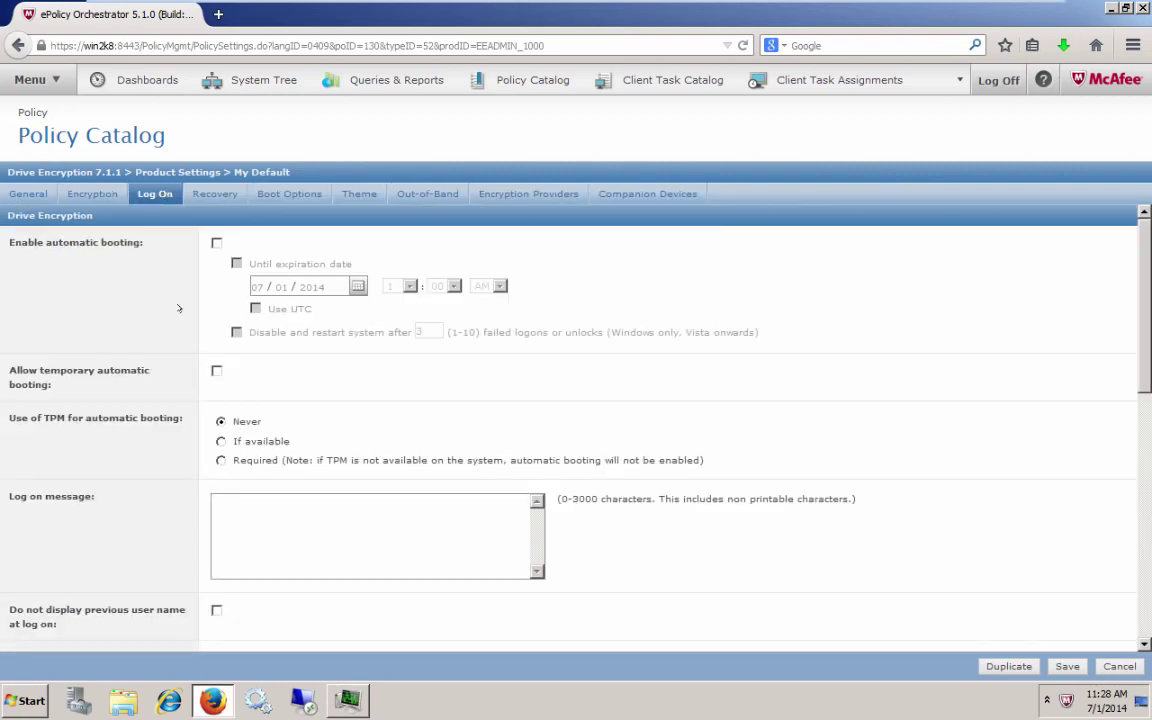
- Allow temporary automatic booting, hide the previous user name, and enable the on-screen keyboard at log on
click(216, 370)
scroll(150, 450, down, 3)
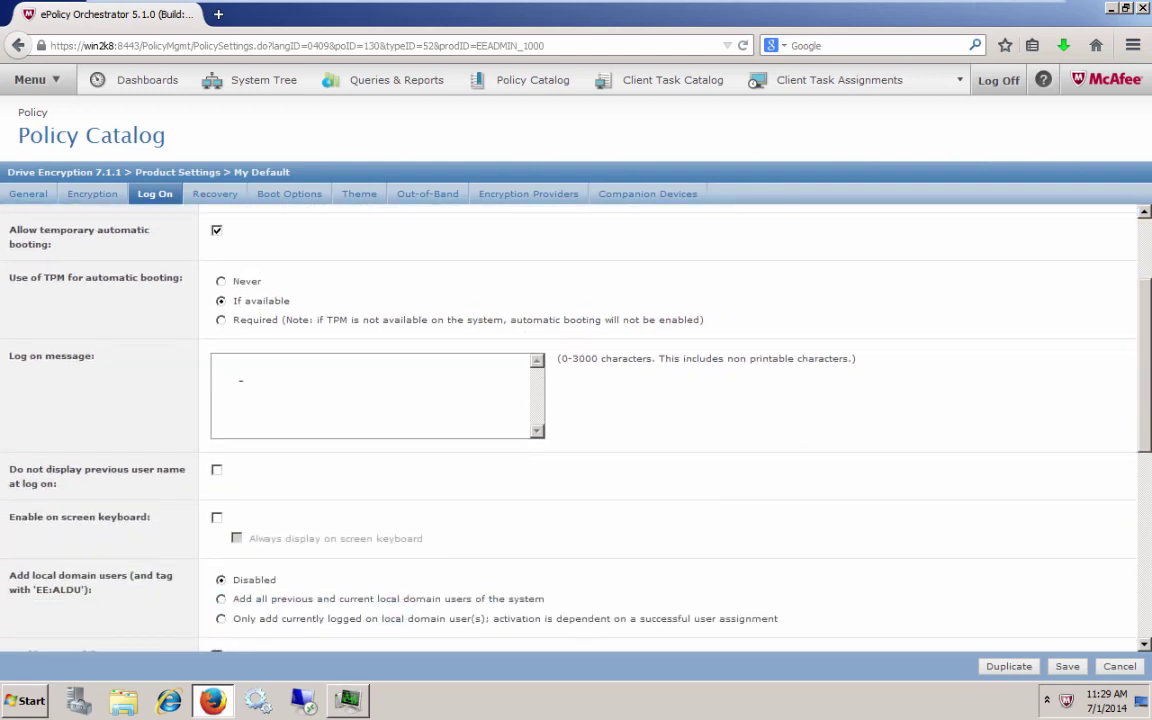
scroll(156, 397, down, 2)
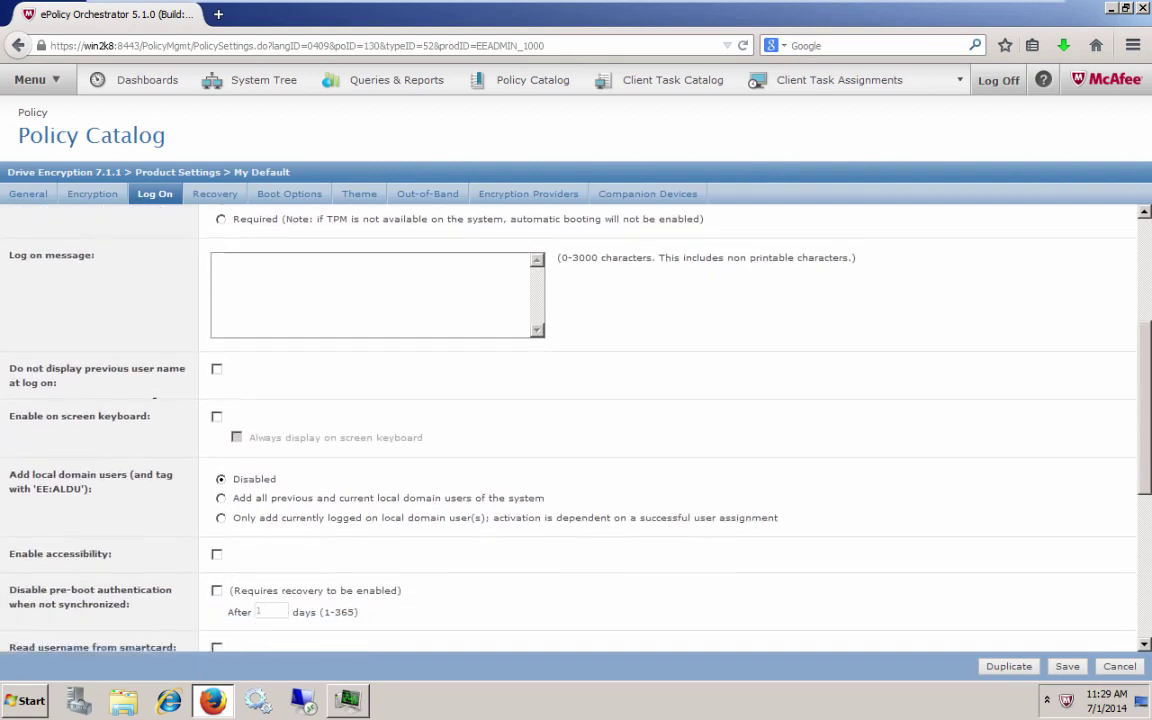
click(216, 366)
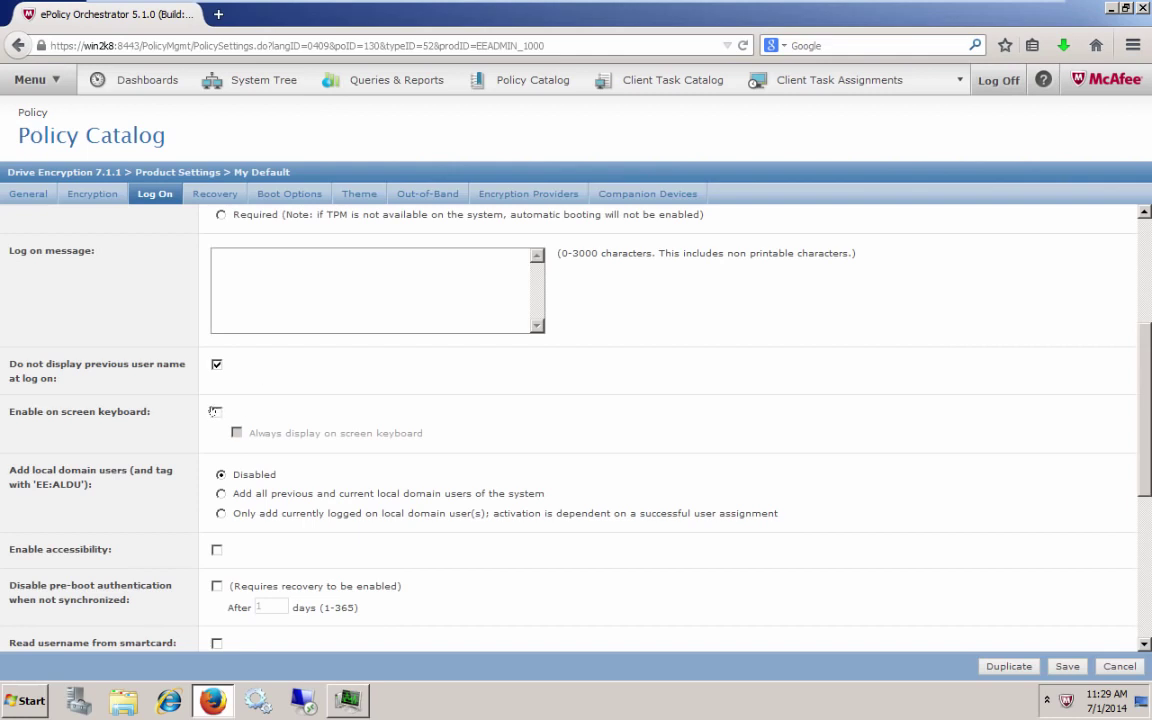
click(216, 412)
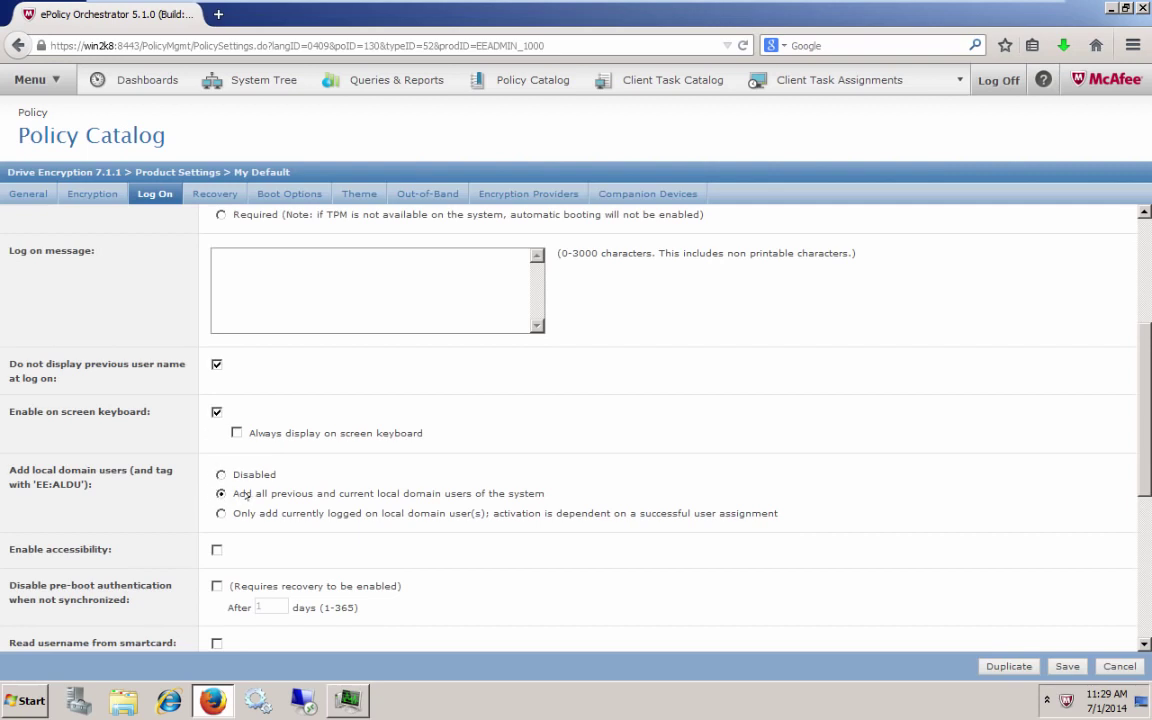
- Enable single sign-on with Windows and synchronize the Drive Encryption password with Windows
scroll(175, 505, down, 2)
scroll(175, 505, down, 2)
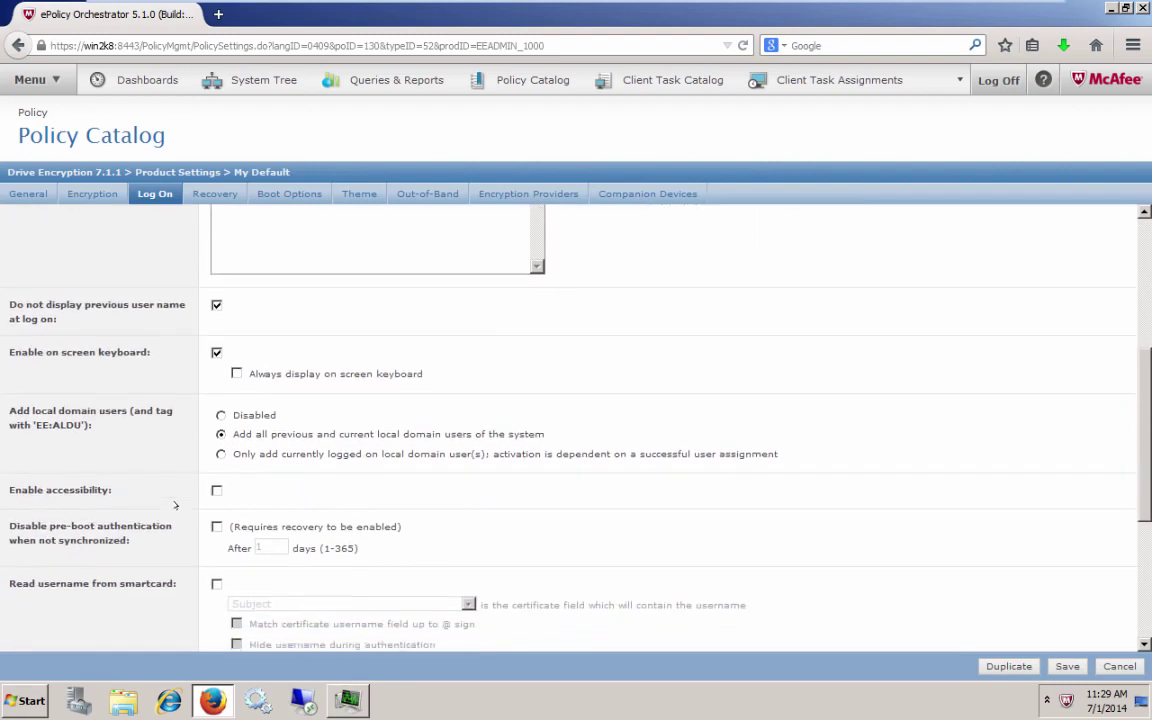
scroll(175, 505, down, 1)
scroll(175, 505, down, 2)
scroll(175, 505, down, 1)
scroll(200, 495, down, 1)
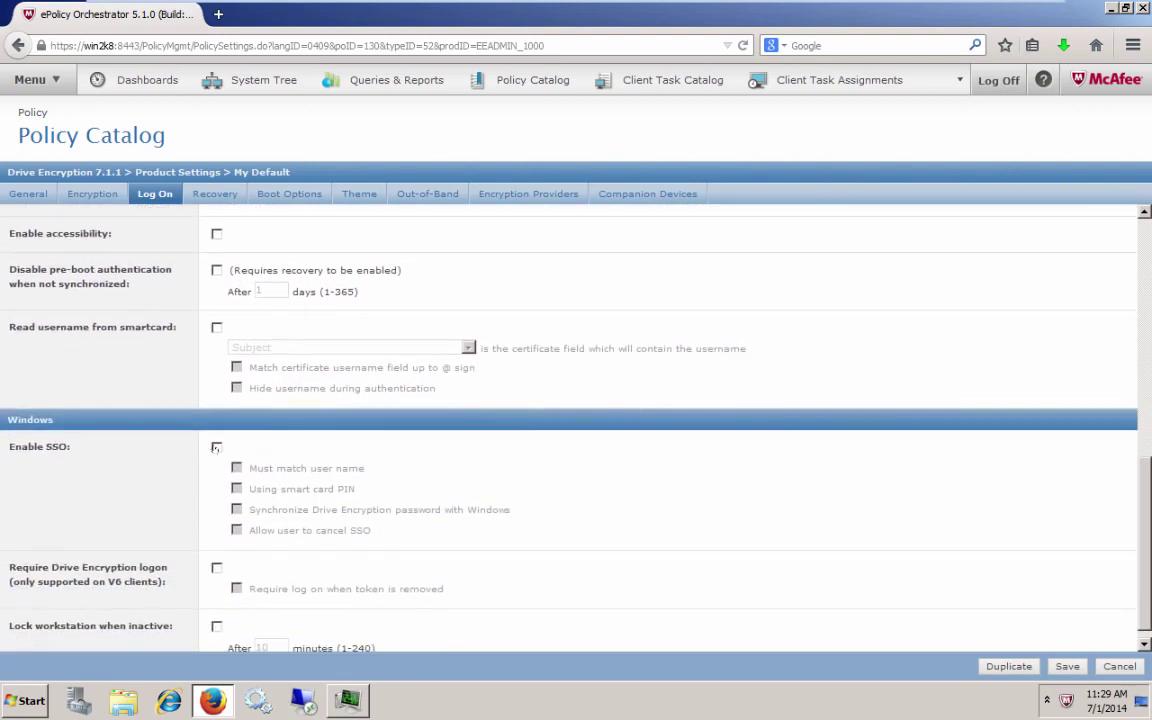
click(216, 447)
click(236, 510)
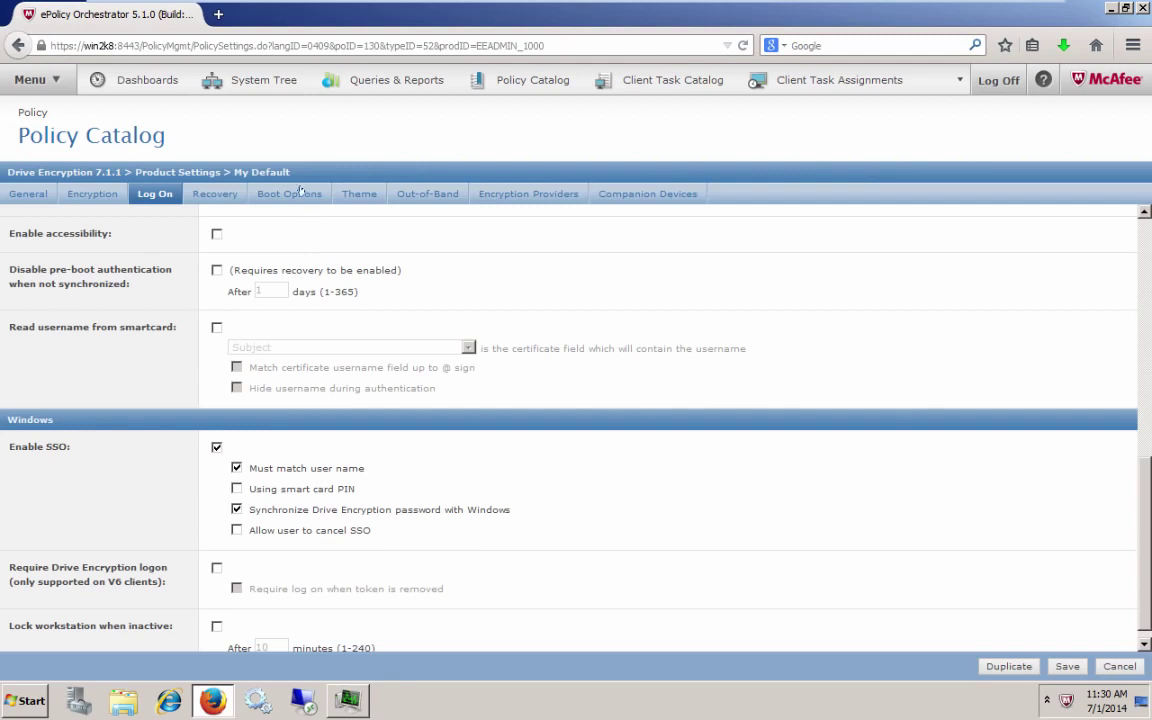
click(222, 193)
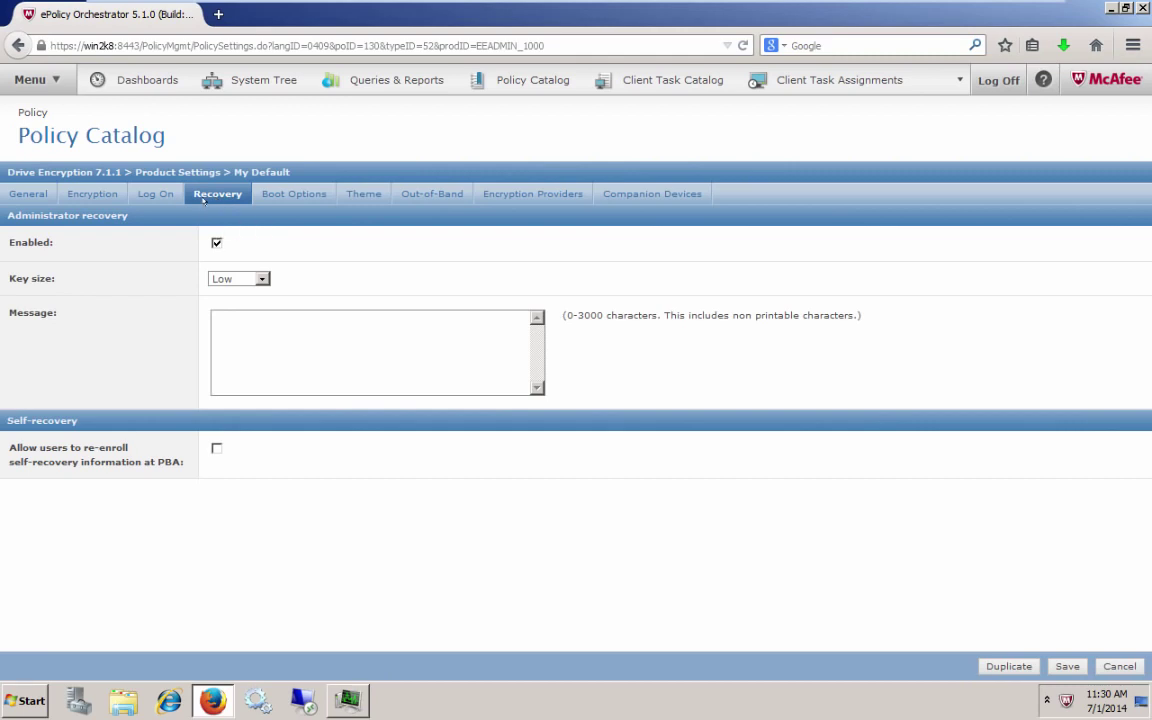
- Tick Enable at PBA for Out-of-Band and Enable Companion Device Support in My Default
click(280, 196)
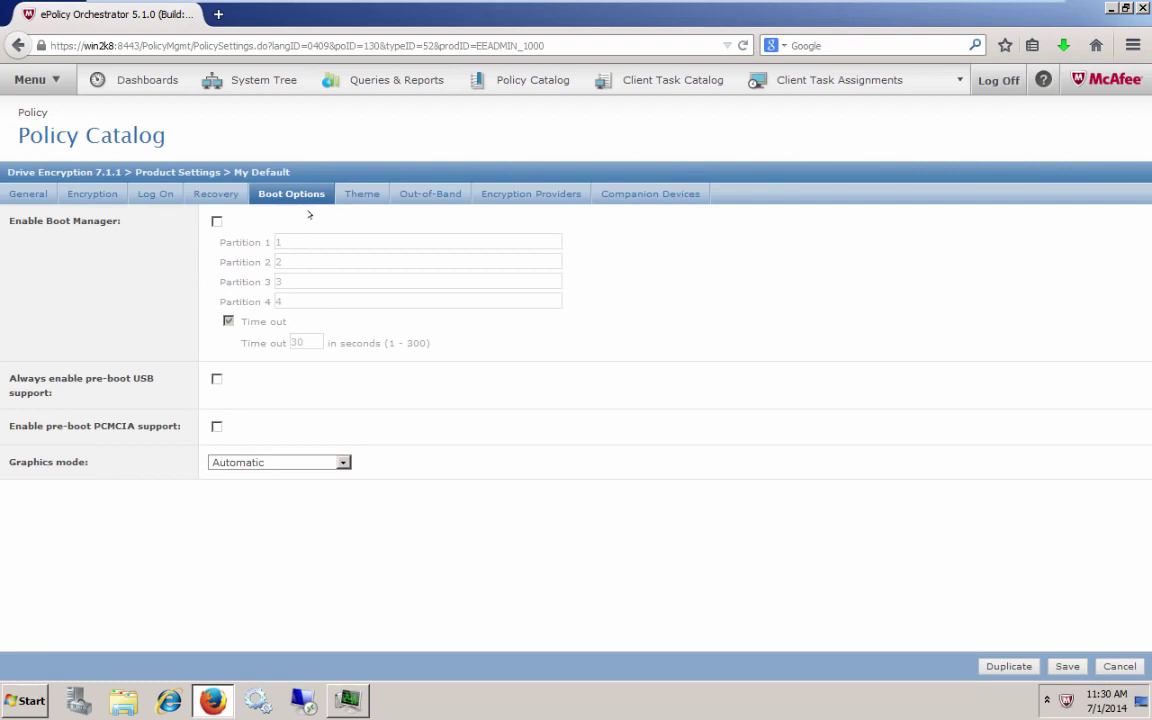
click(350, 193)
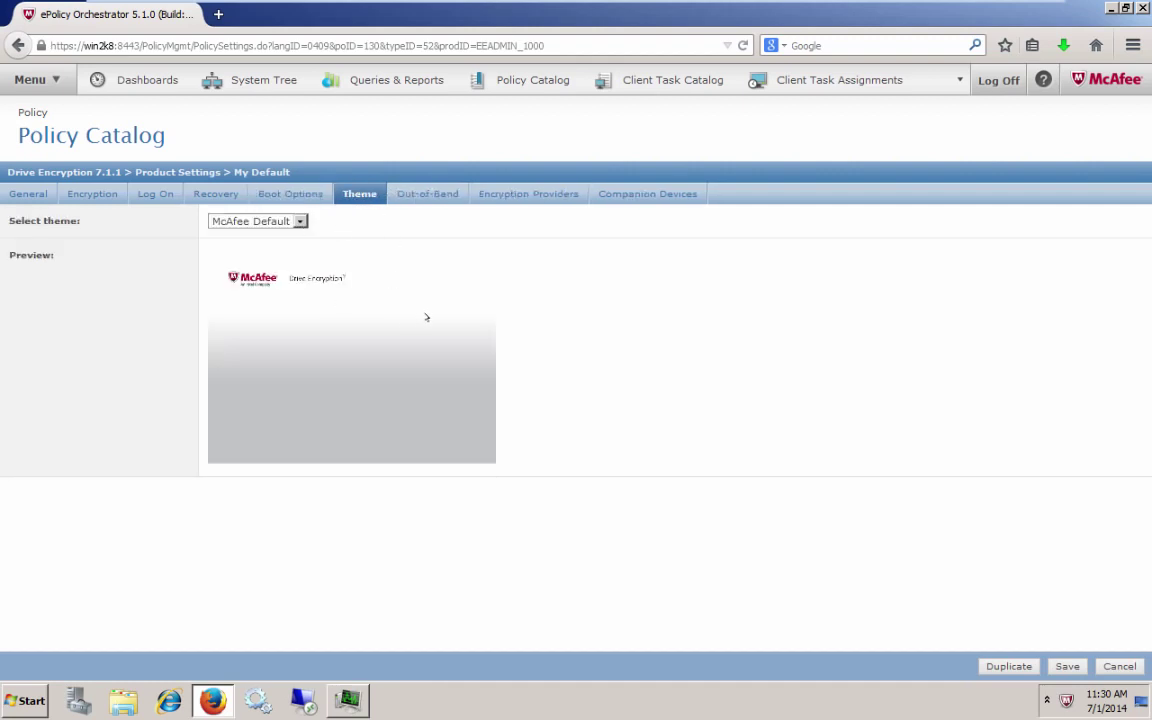
click(426, 196)
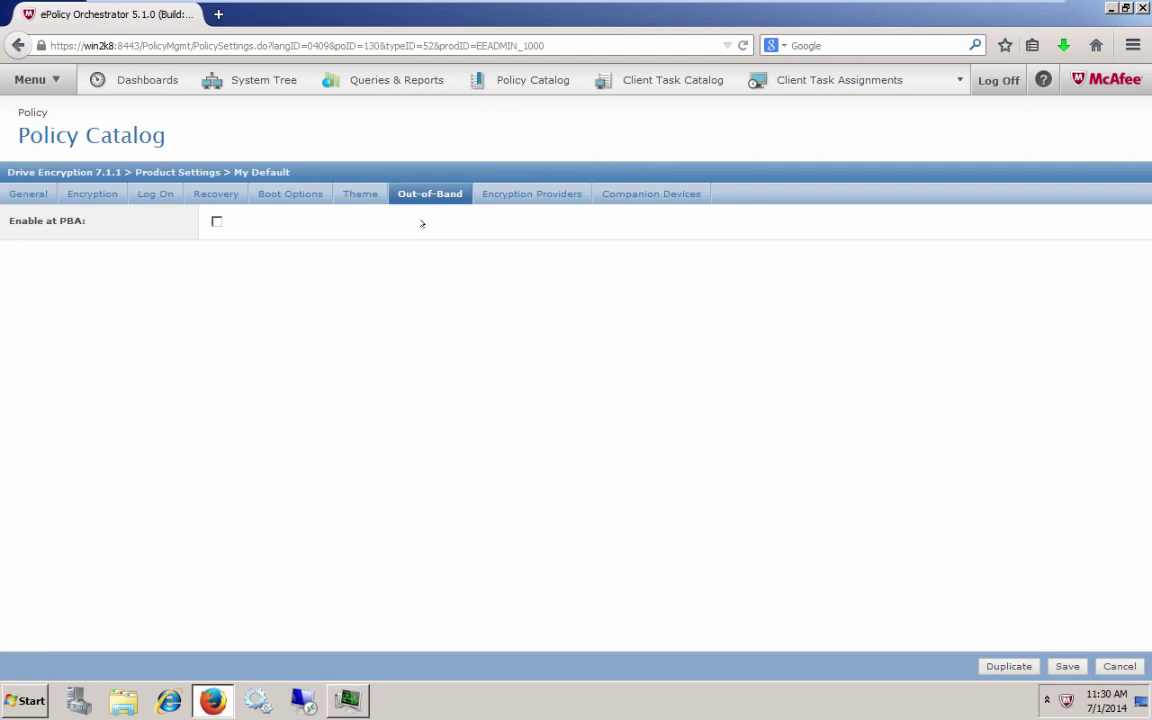
click(217, 221)
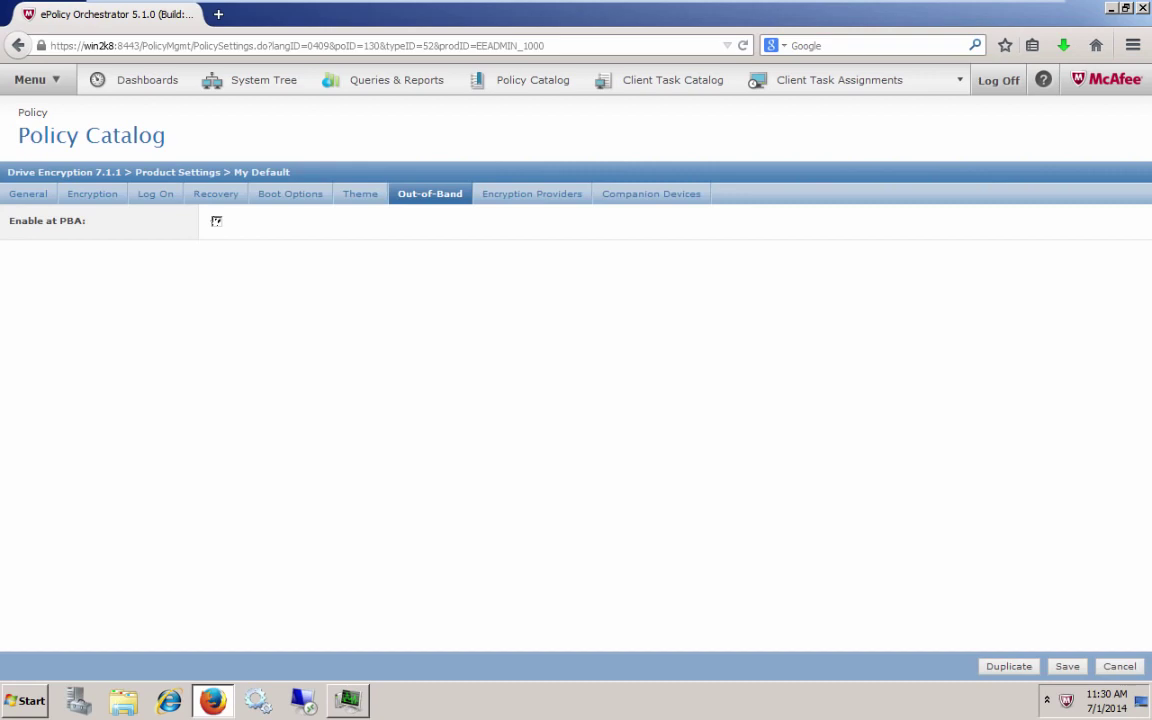
click(518, 195)
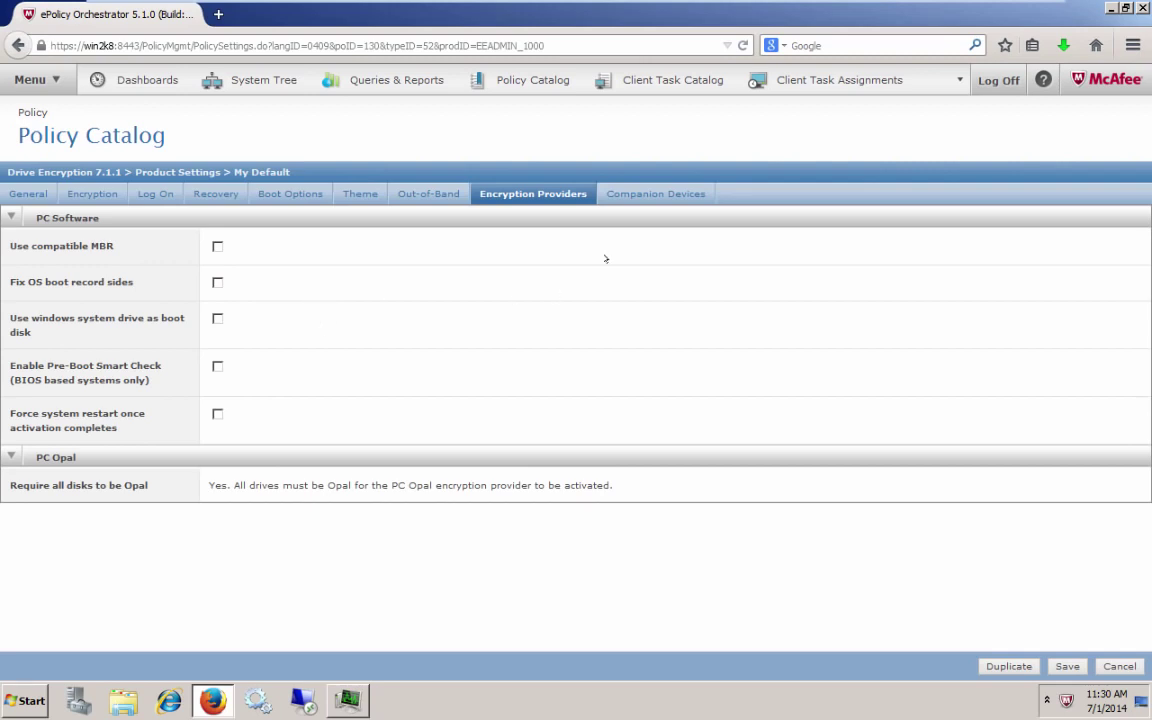
click(646, 194)
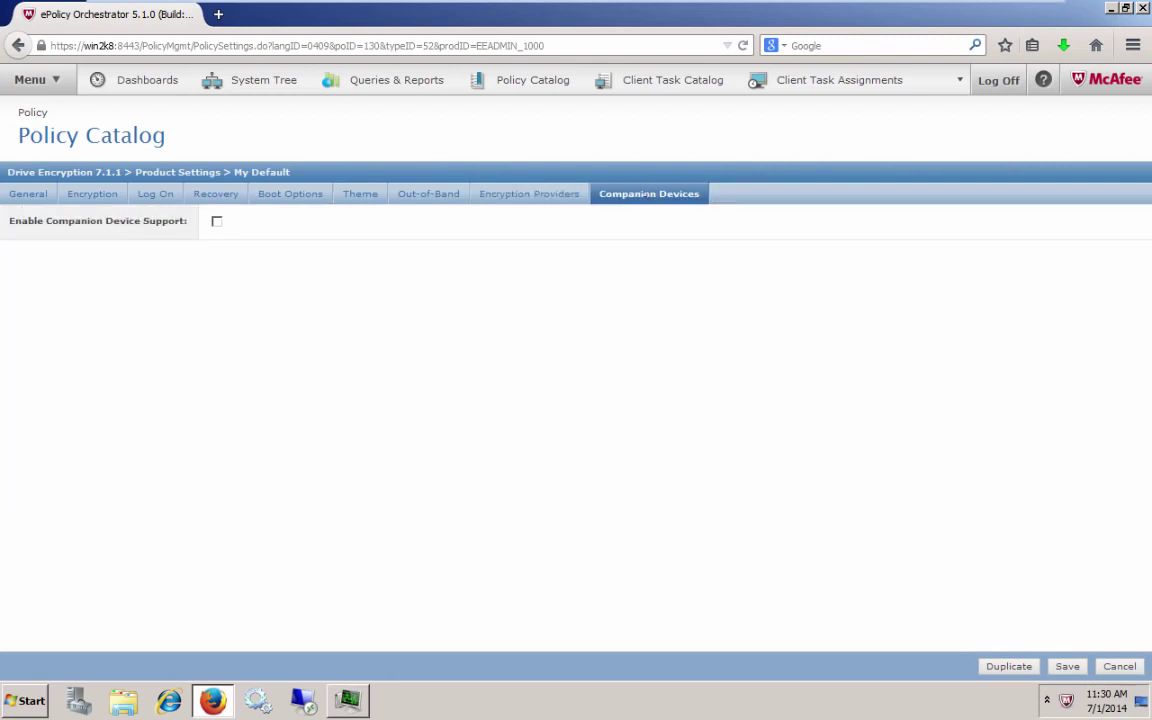
click(216, 221)
- Save the product settings, then open the My Default user-based policy at its Password settings
click(1069, 666)
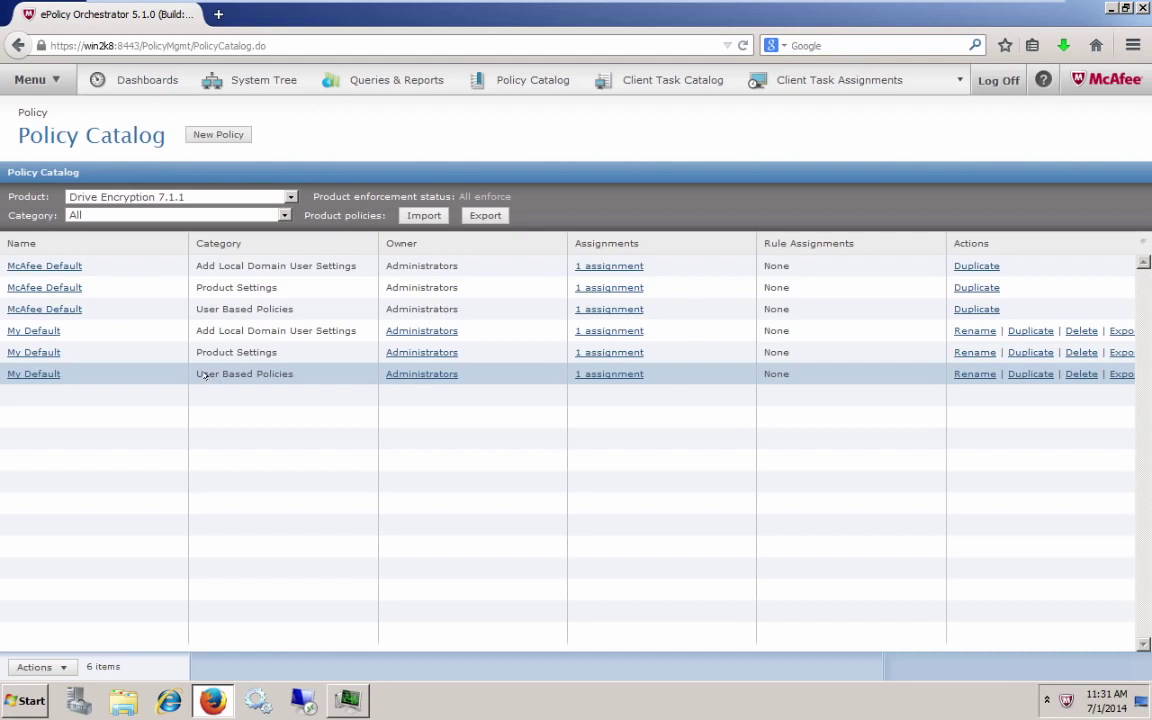
click(36, 374)
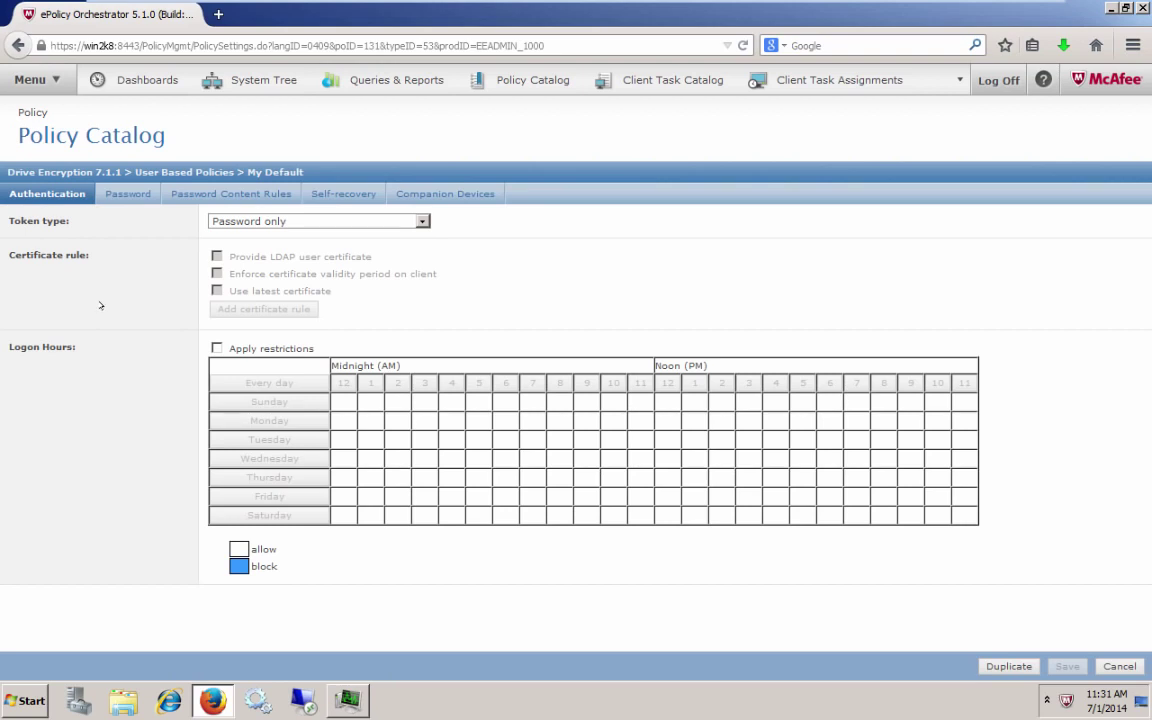
click(420, 221)
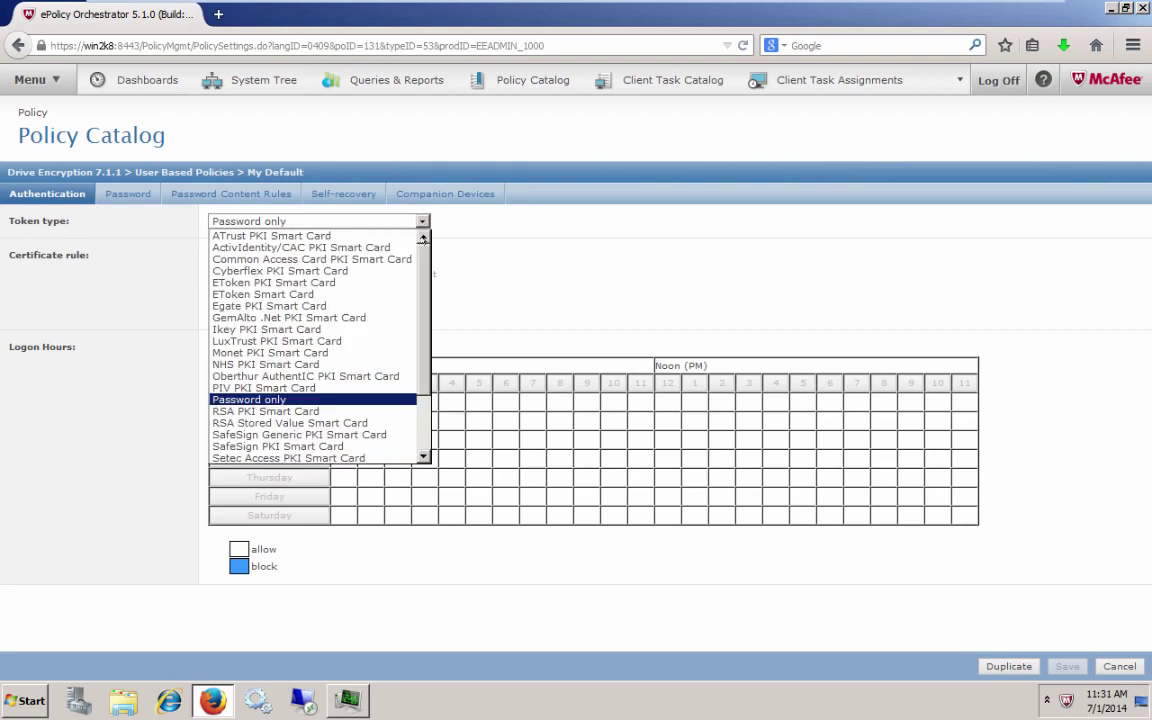
scroll(421, 349, down, 2)
scroll(388, 358, up, 2)
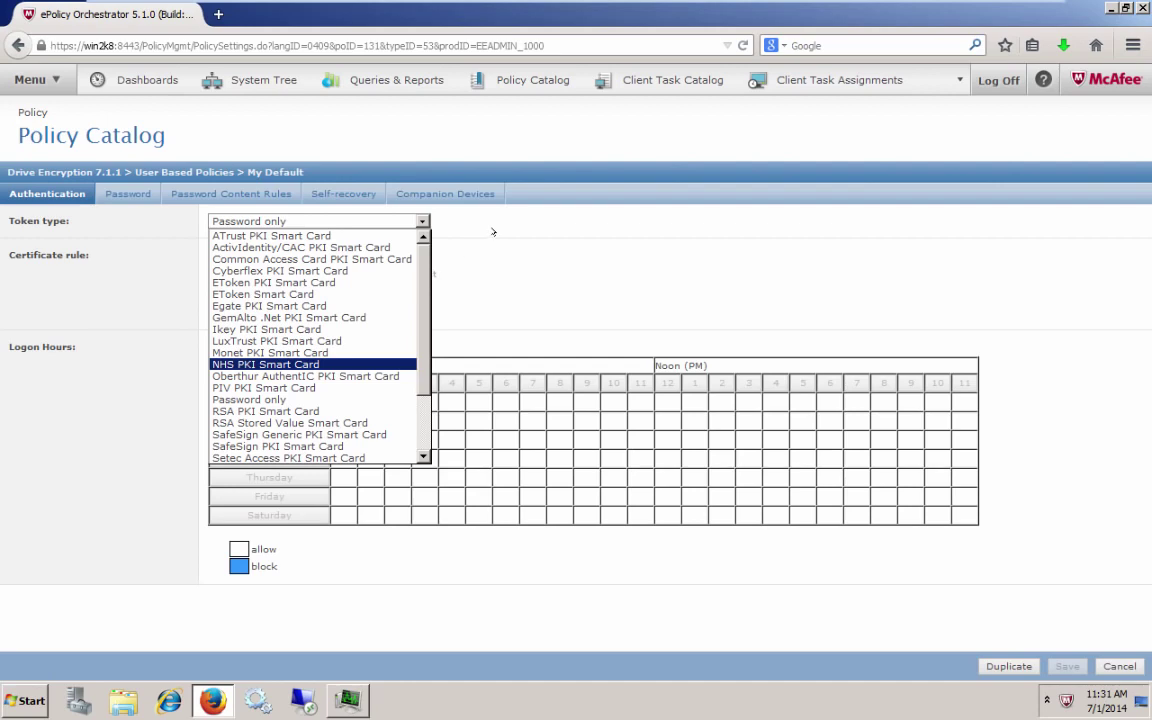
click(533, 80)
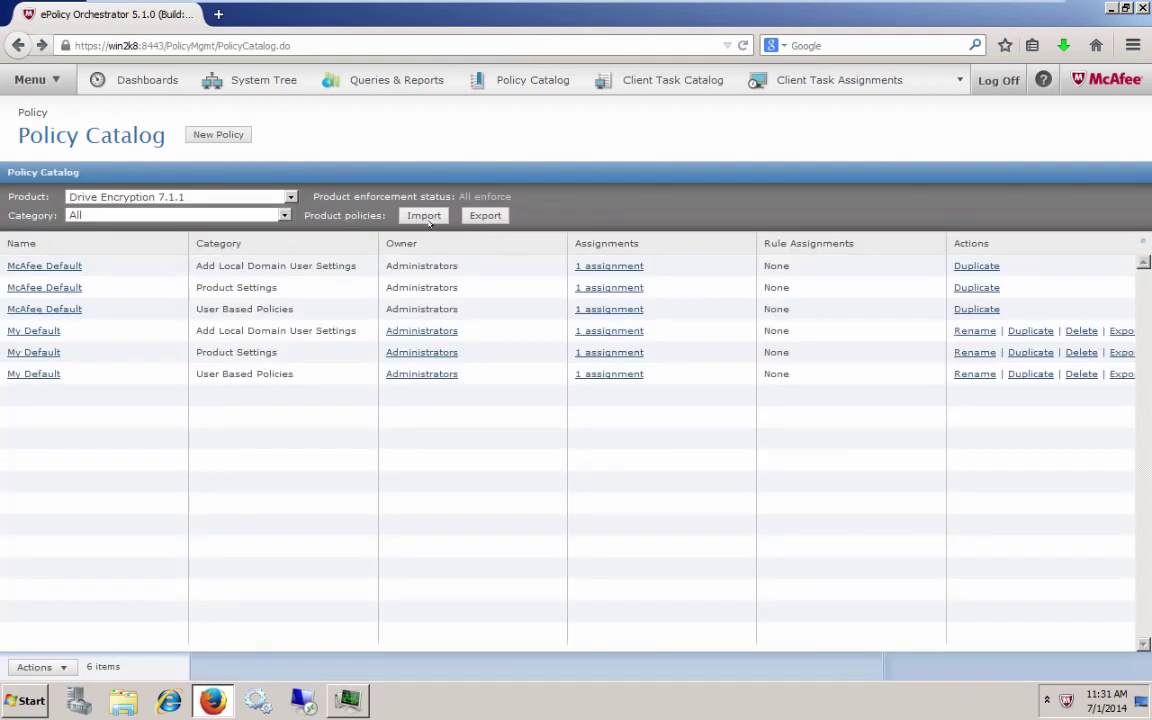
click(33, 374)
click(124, 194)
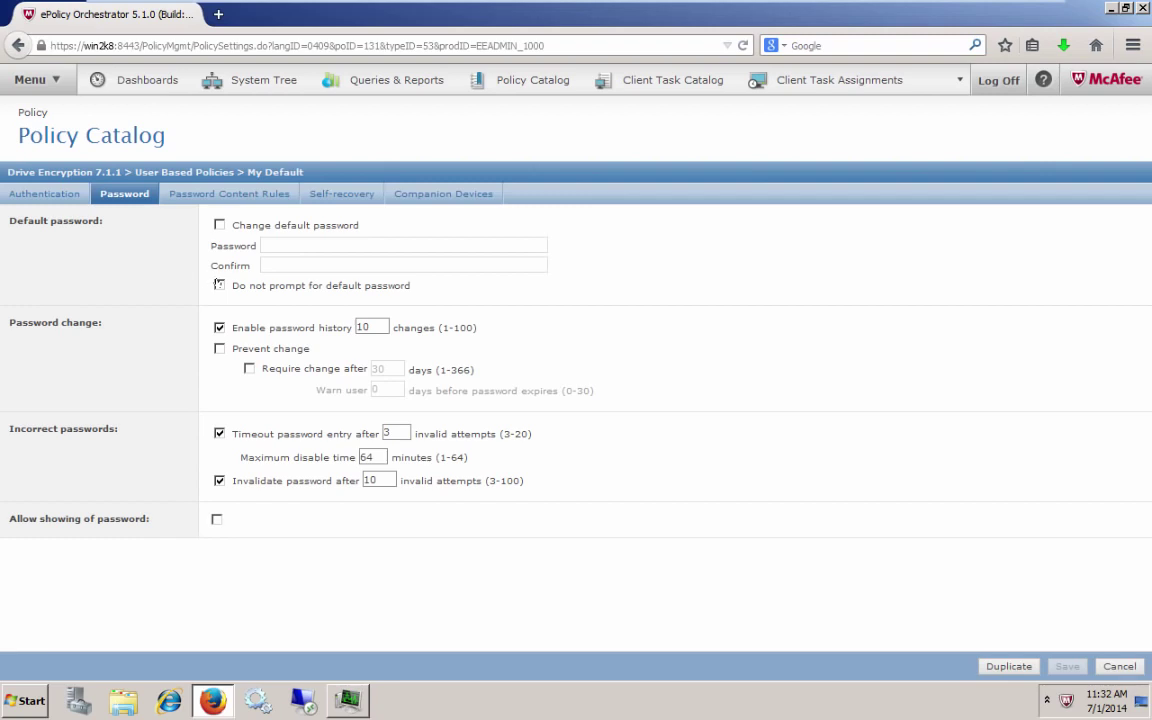
- Turn off default-password prompts and password history; set timeout 10, max disable 1, invalidate 20
click(219, 285)
click(219, 327)
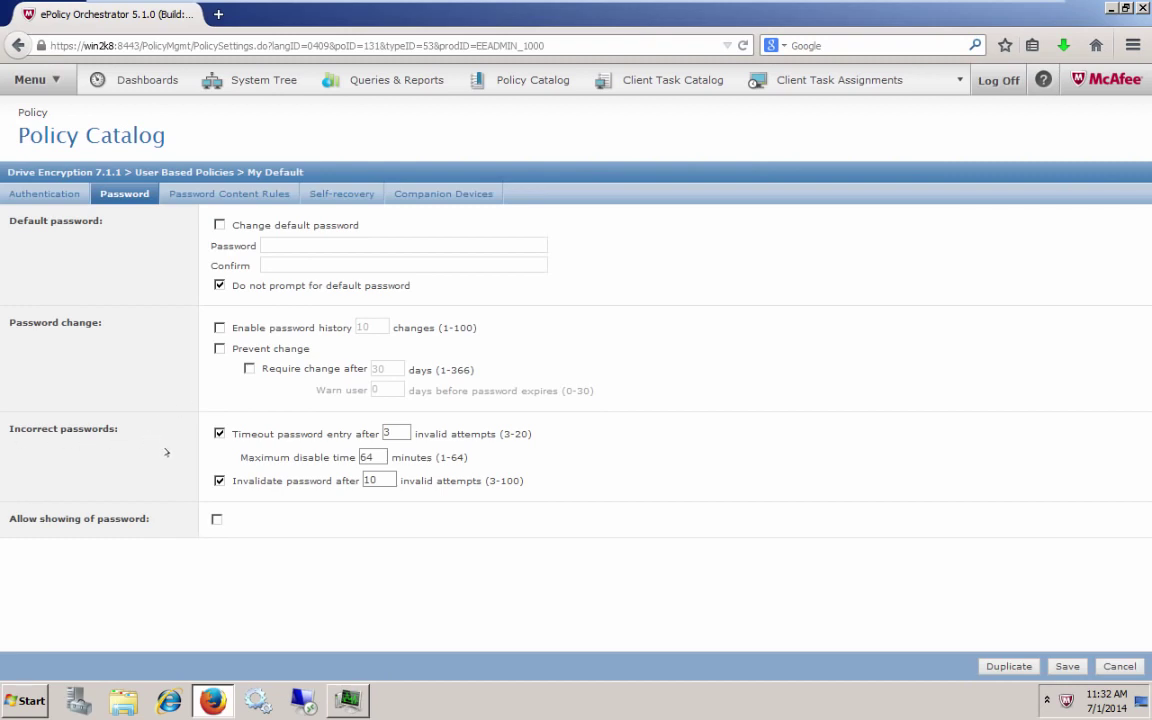
click(347, 433)
text(10)
key(Tab)
text(1)
key(Tab)
text(20)
click(202, 192)
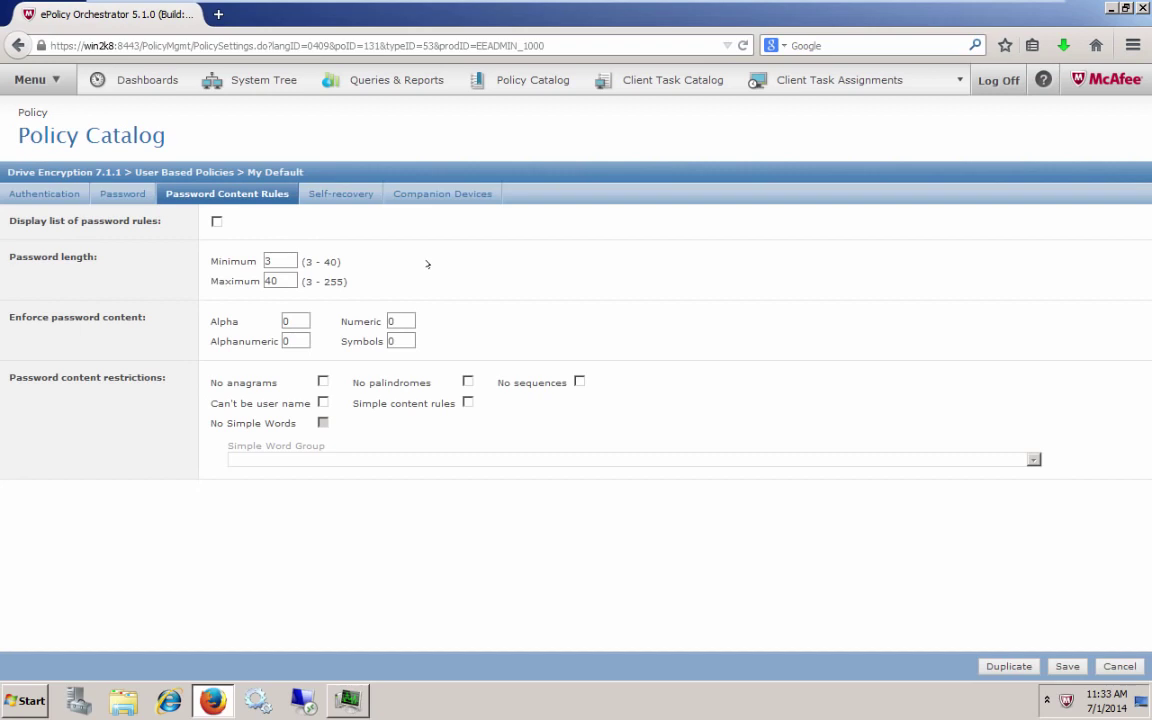
- Enable self-recovery with 3 questions to be answered, leaving logons before forcing answers at 0
click(345, 195)
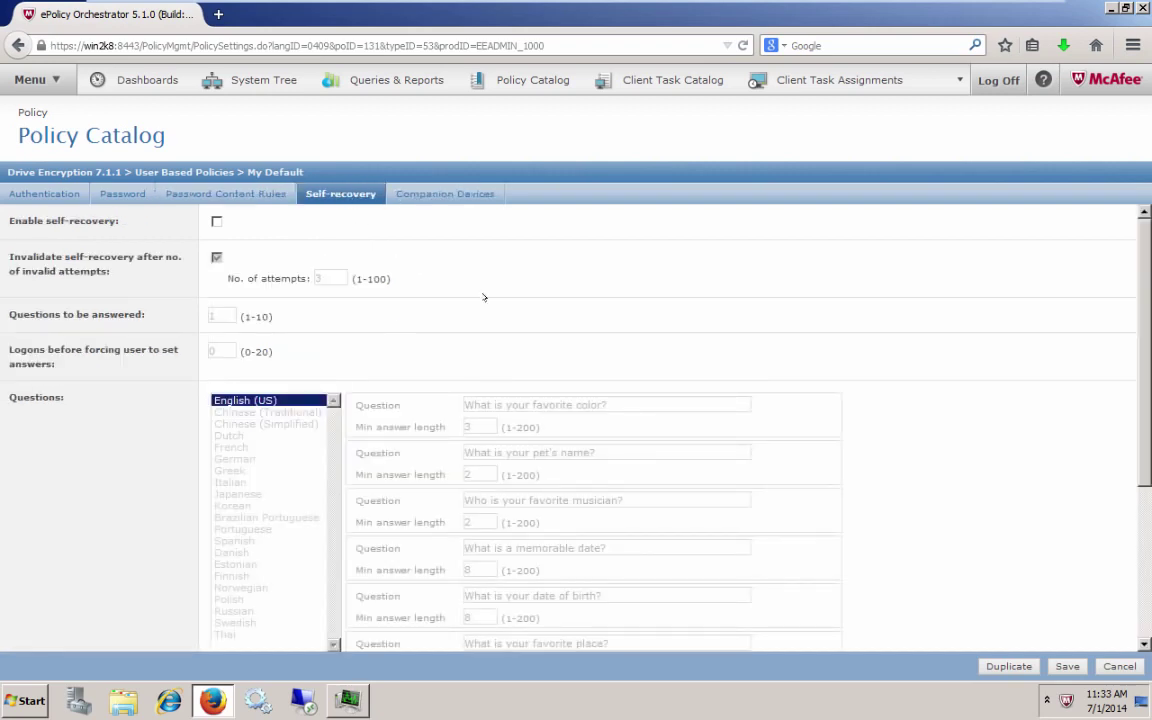
click(215, 220)
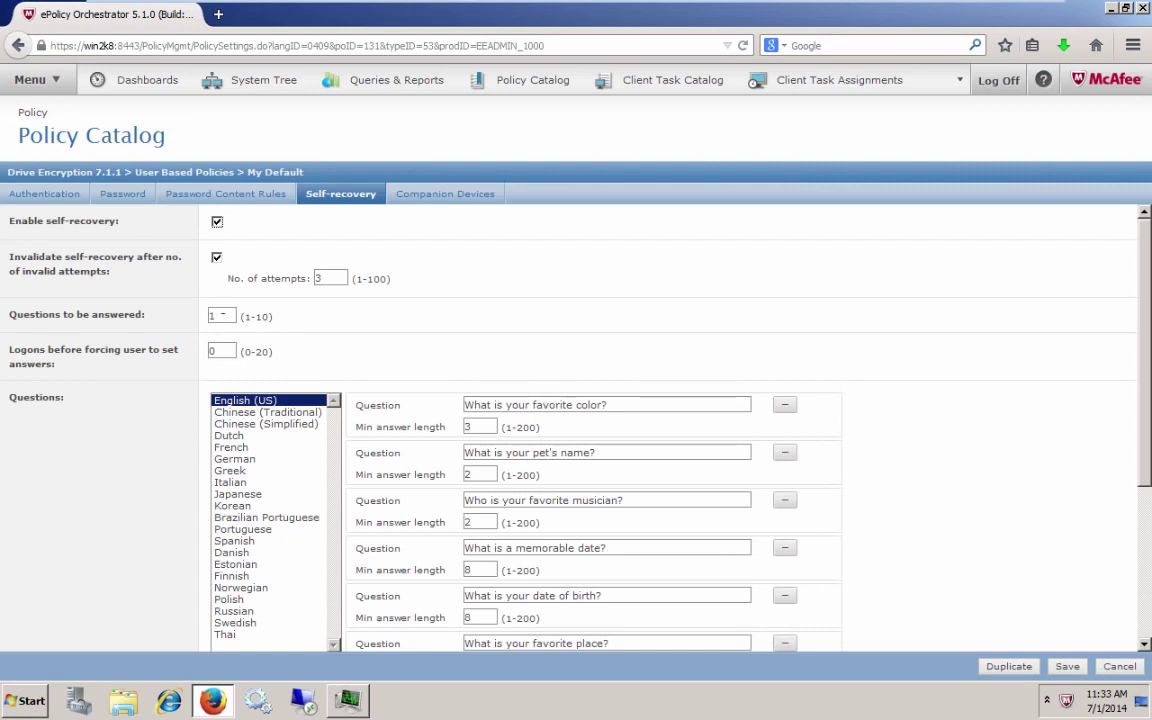
drag(224, 315, 177, 313)
text(3)
drag(225, 351, 199, 350)
click(223, 350)
- Enable Recovery on the Companion Devices settings and save the user-based My Default policy
click(433, 198)
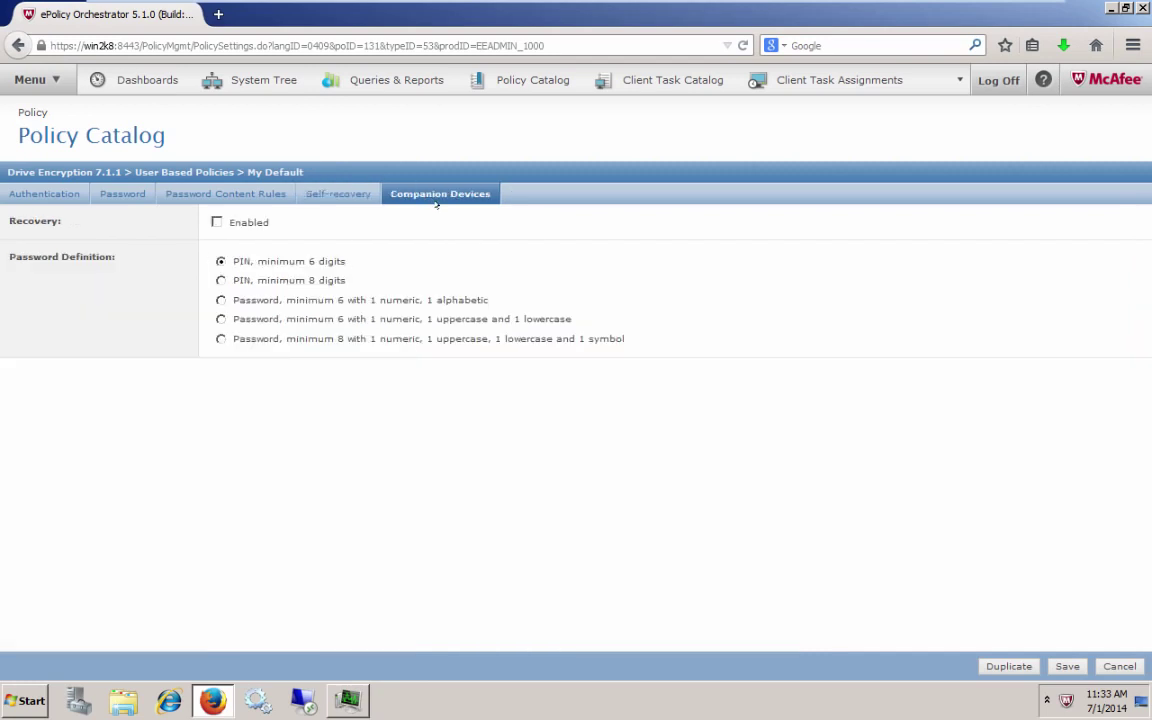
click(216, 222)
click(1068, 666)
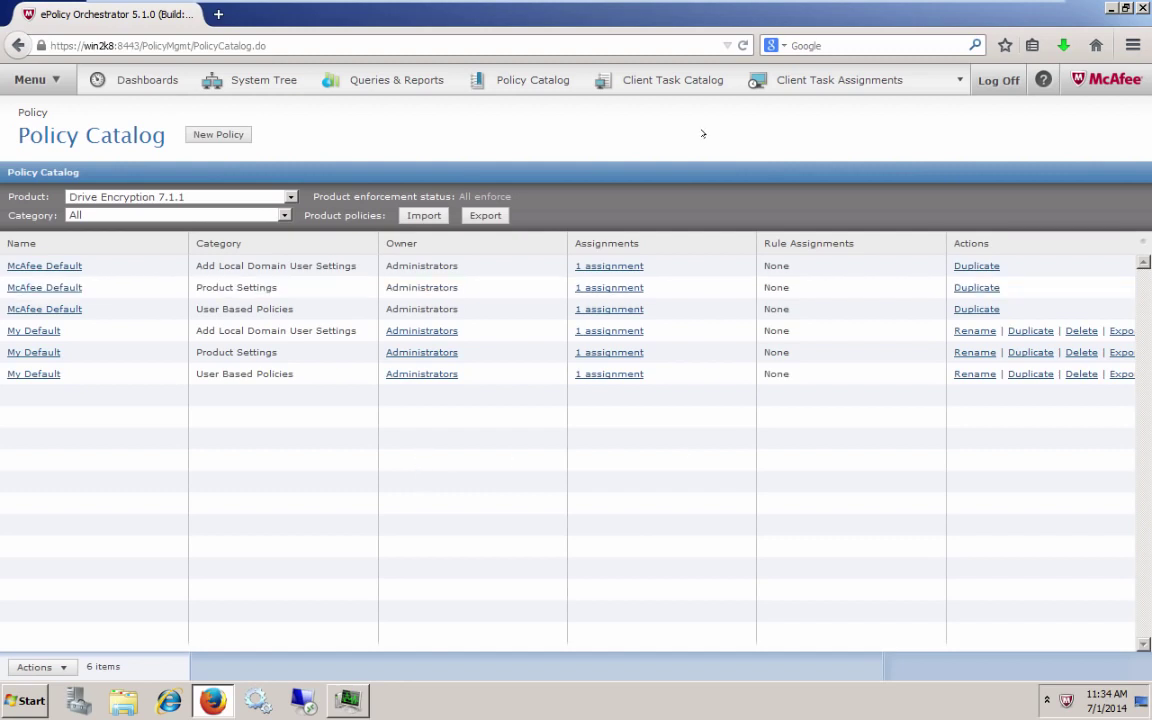
- Create a new Product Deployment client task named 'Deploy Drive Encryption'
click(688, 80)
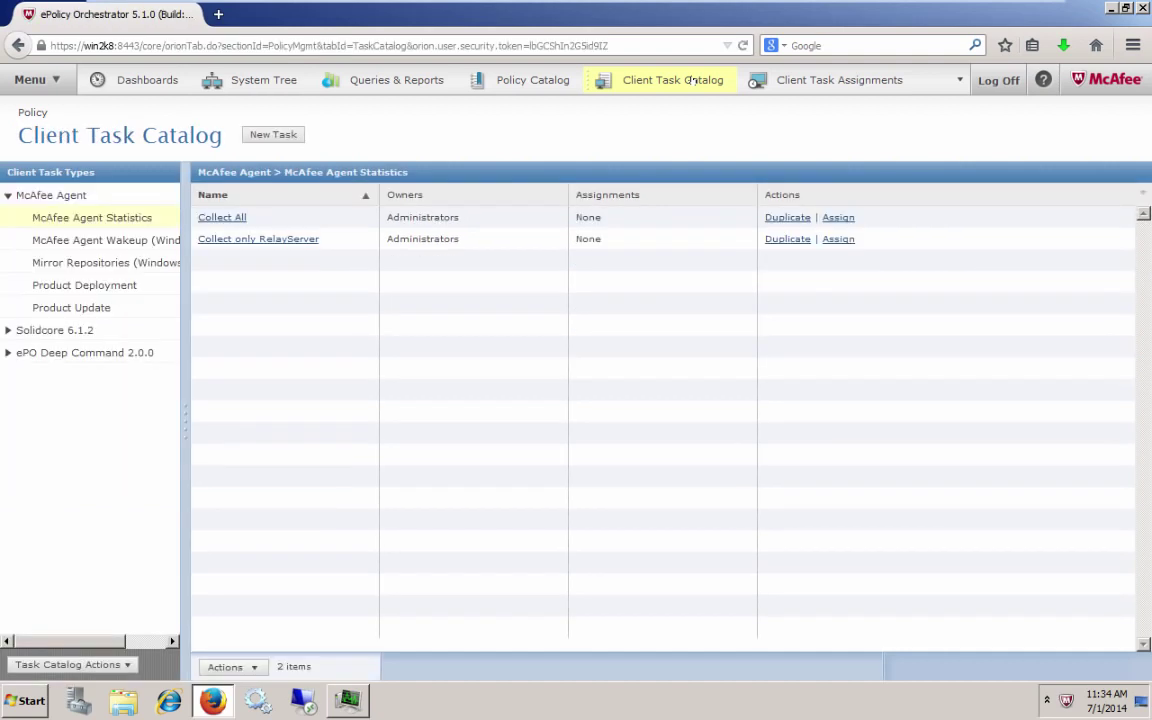
click(140, 285)
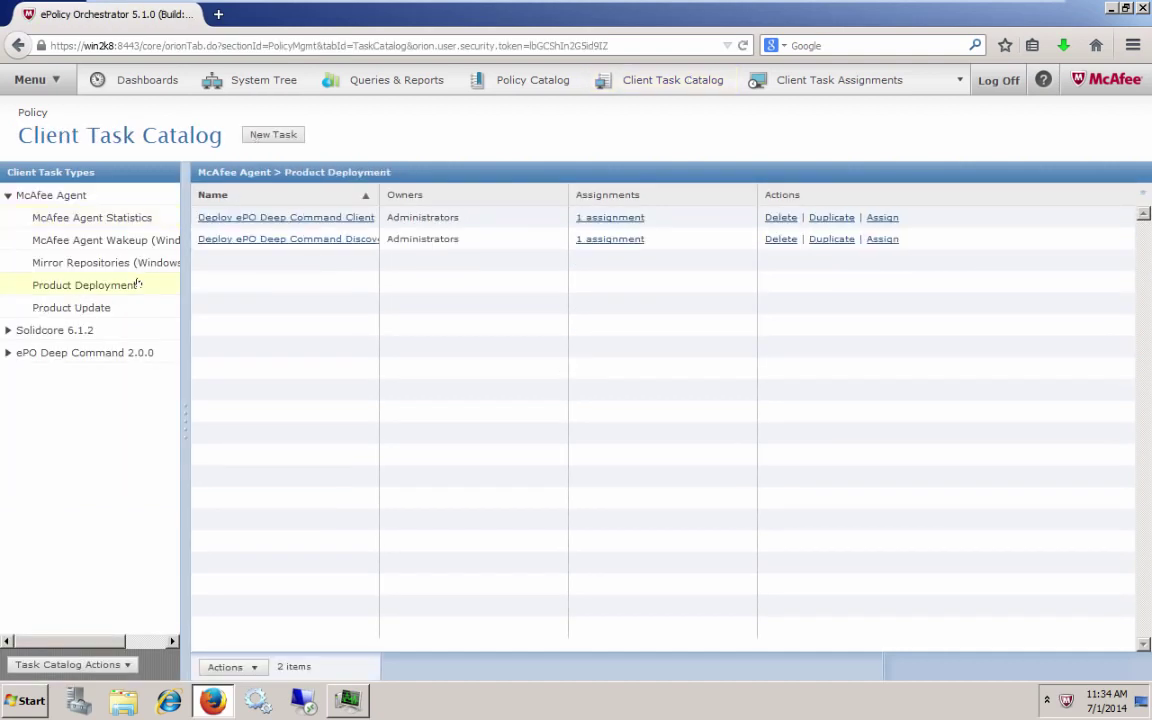
click(275, 135)
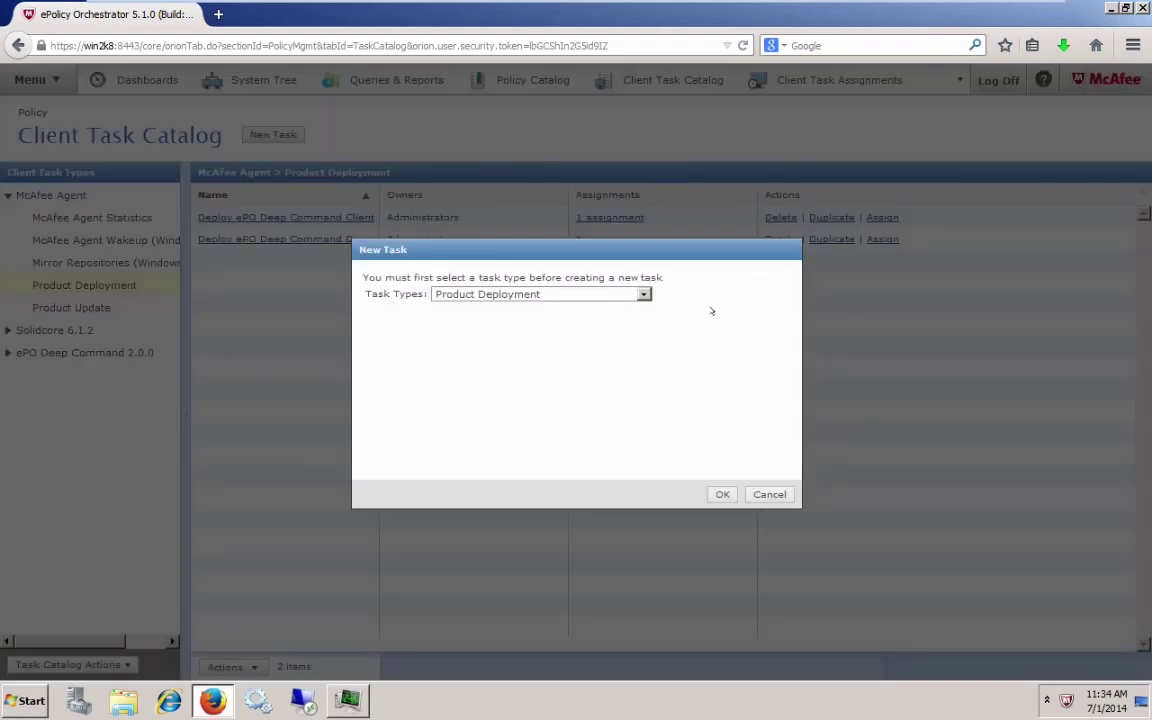
click(722, 494)
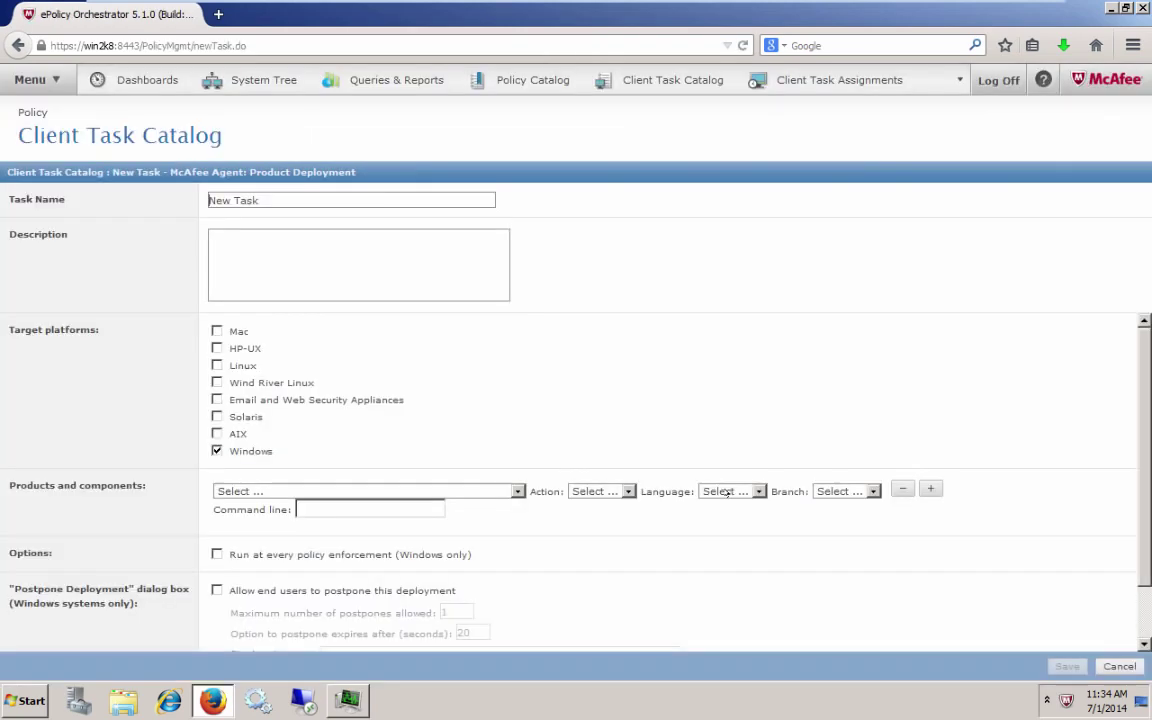
click(300, 200)
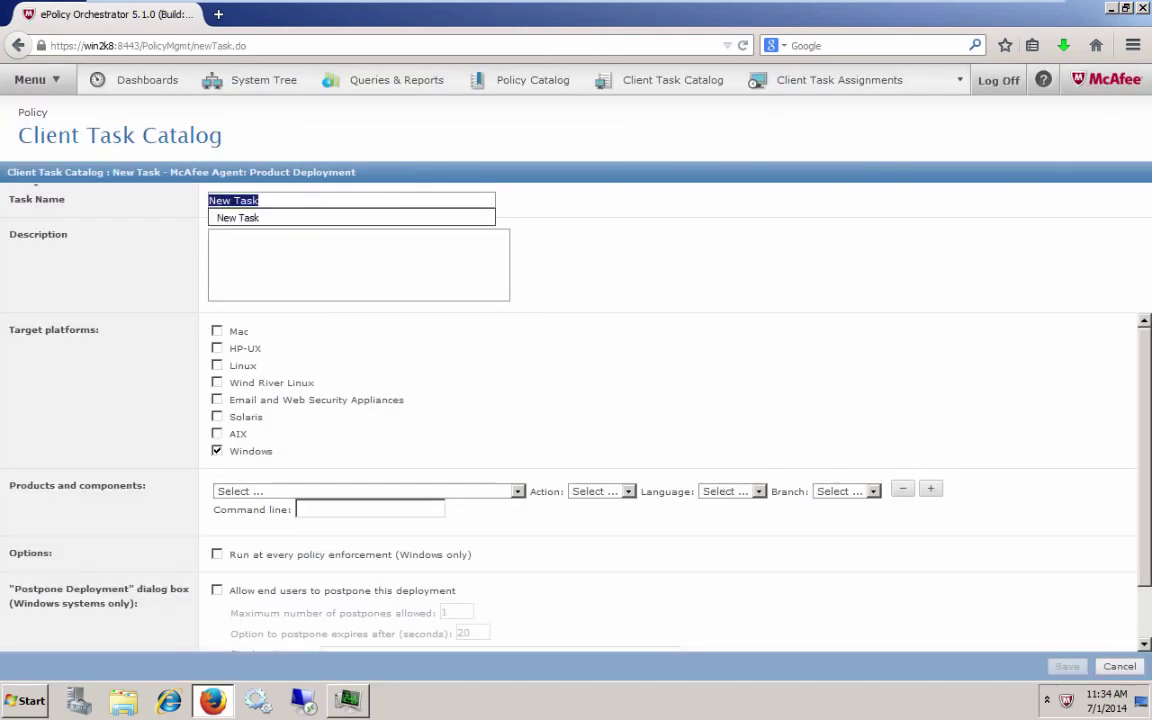
text(Deploy Dr)
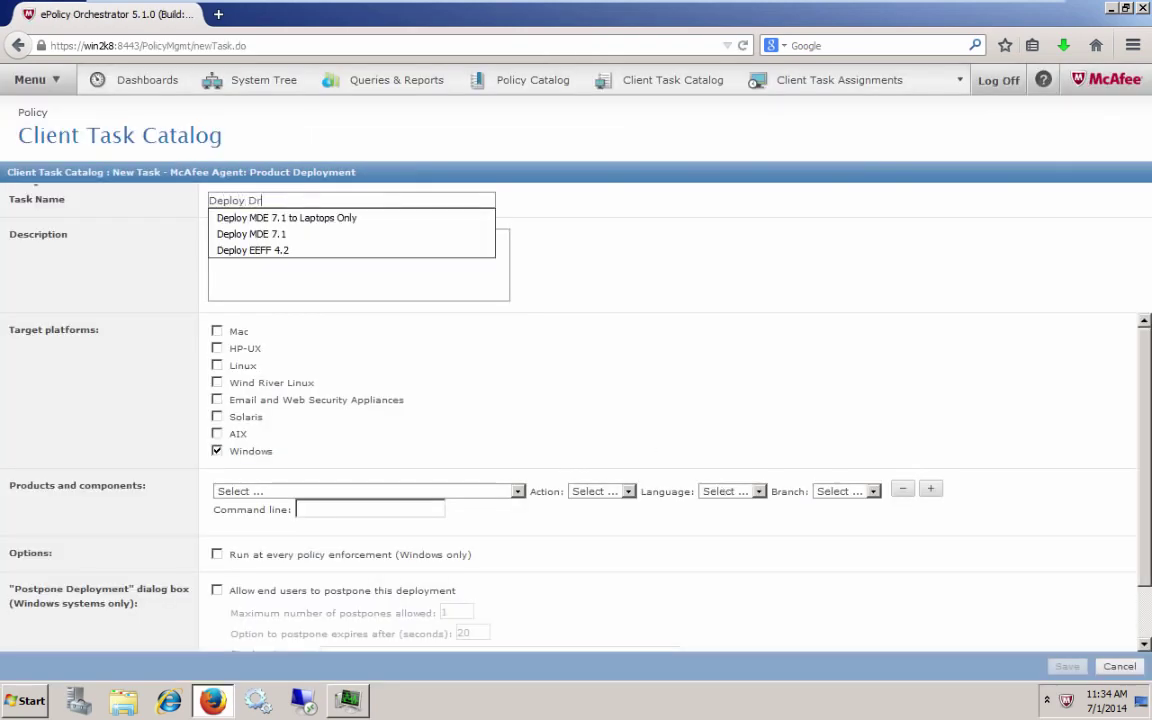
text(ive Encryption)
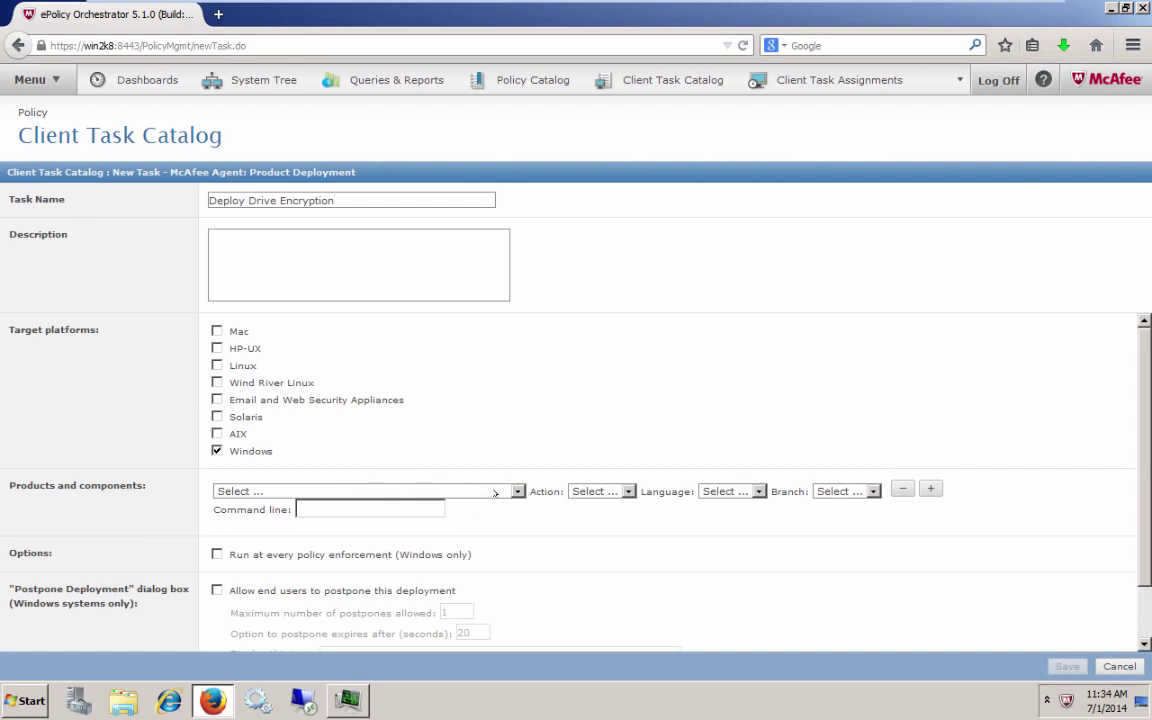
- Add Drive Encryption Agent, Drive Encryption and Drive Encryption Go packages to the task and save it
click(494, 488)
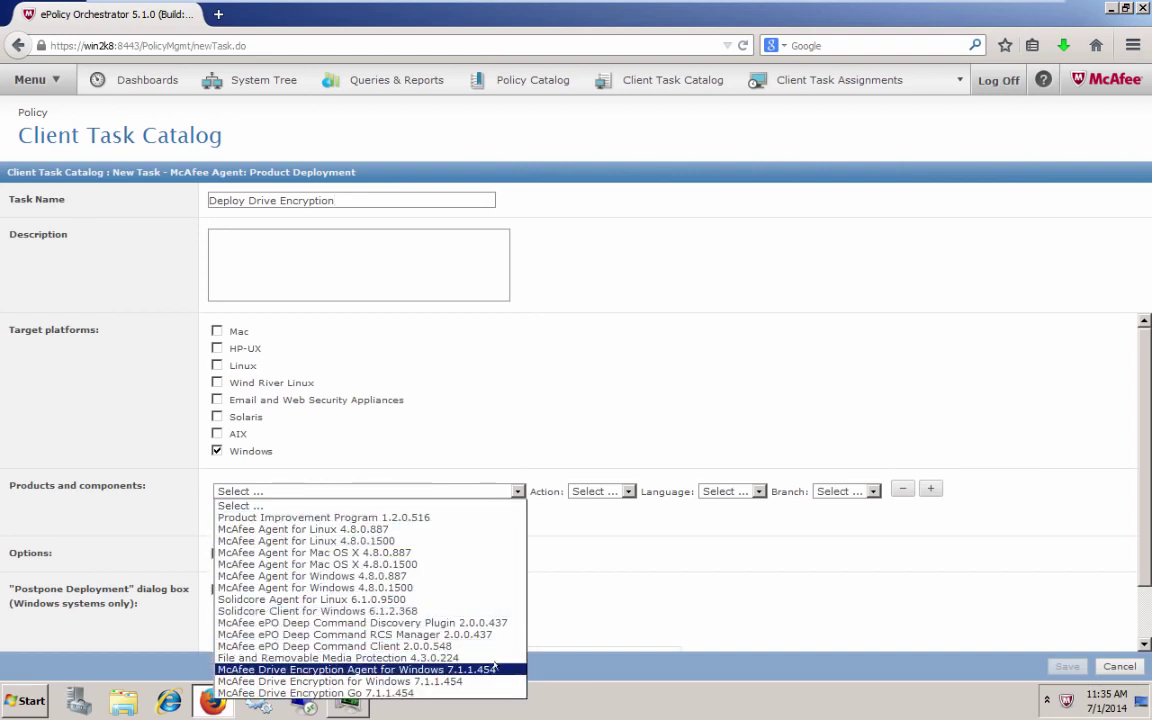
click(494, 667)
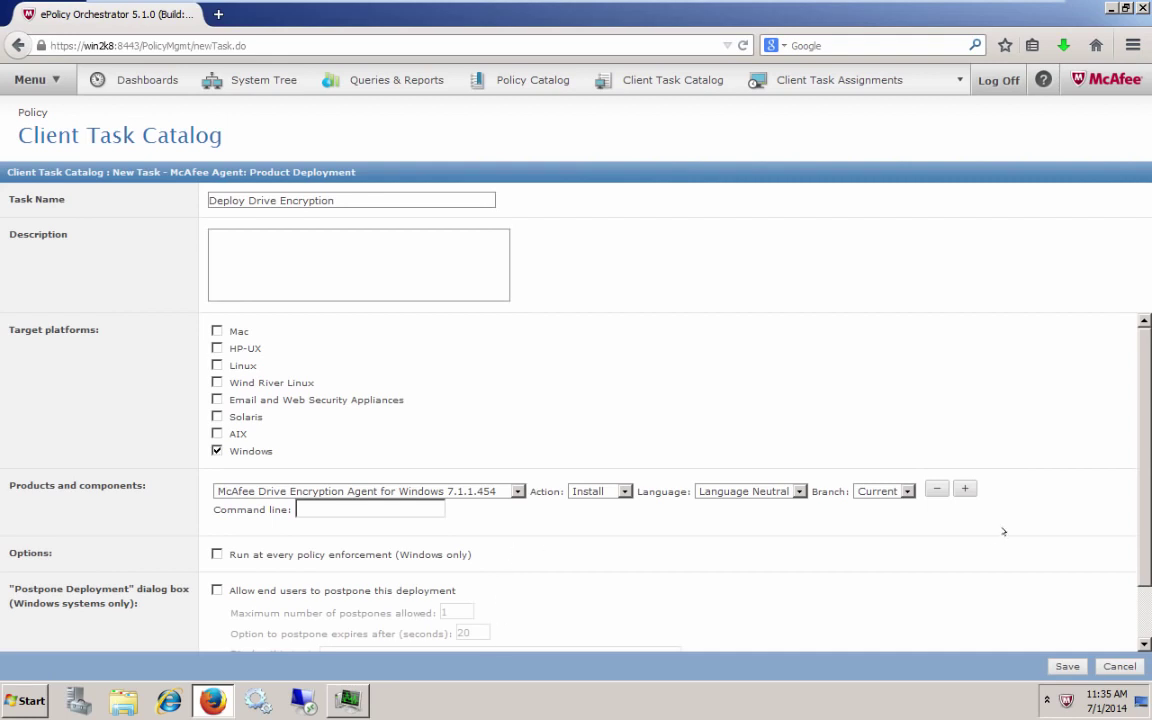
click(965, 488)
click(477, 540)
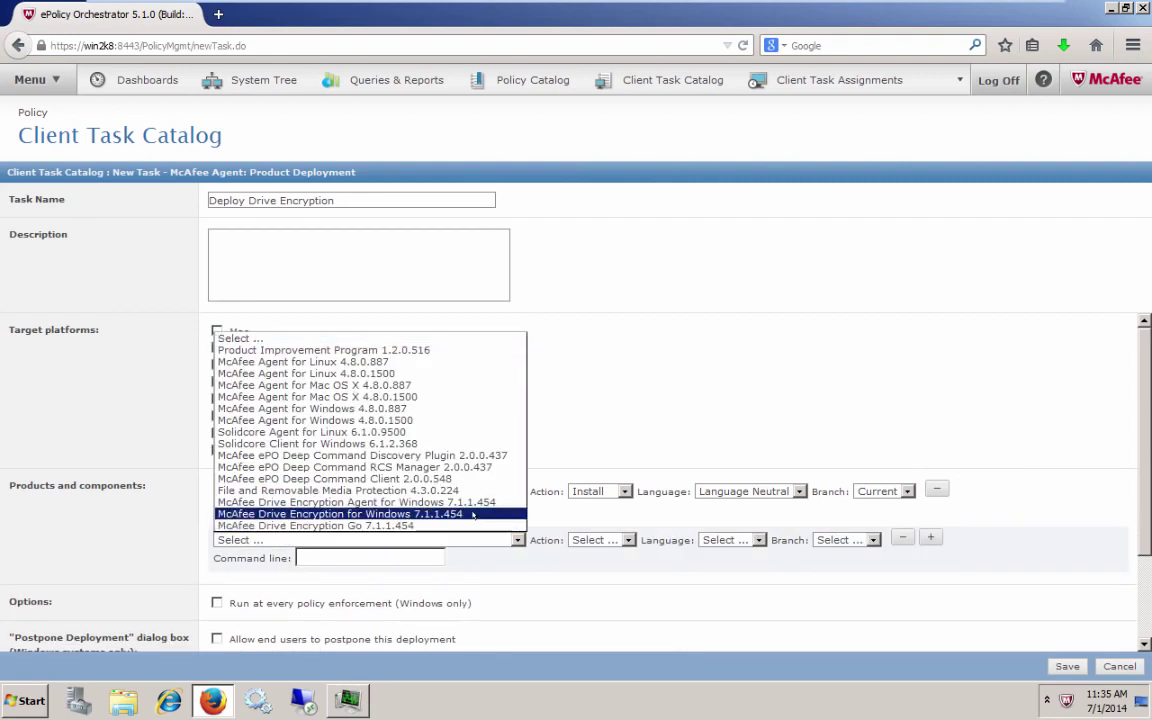
click(430, 513)
click(964, 538)
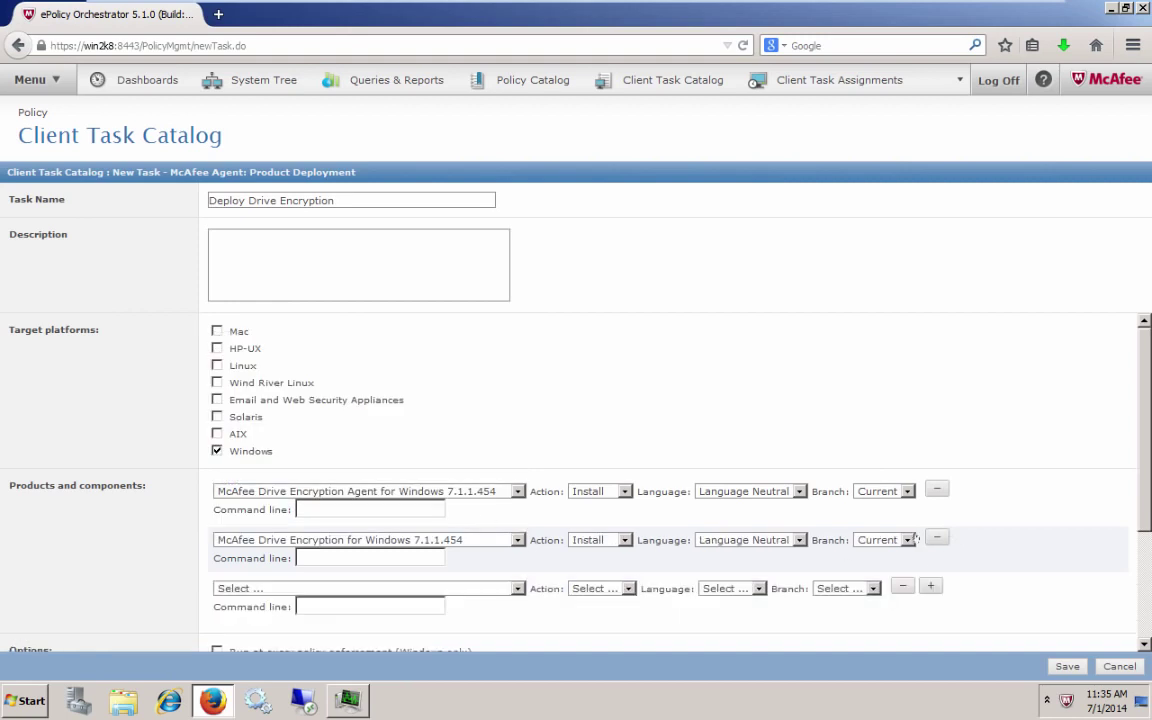
click(481, 590)
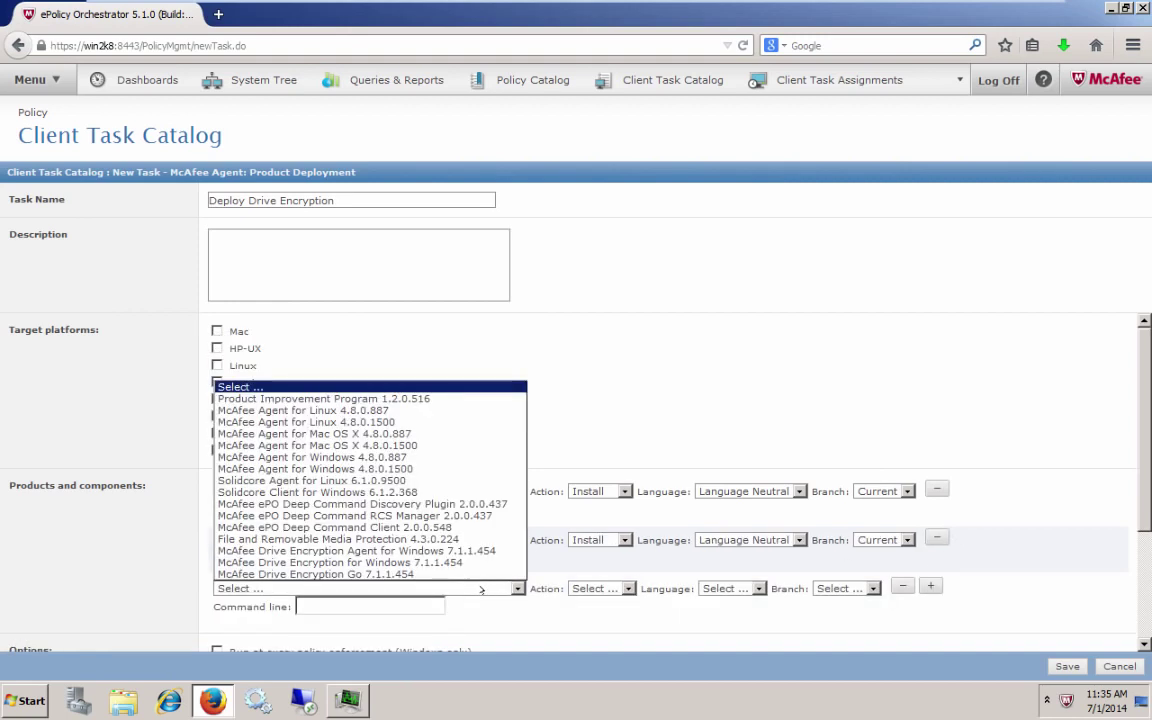
click(455, 574)
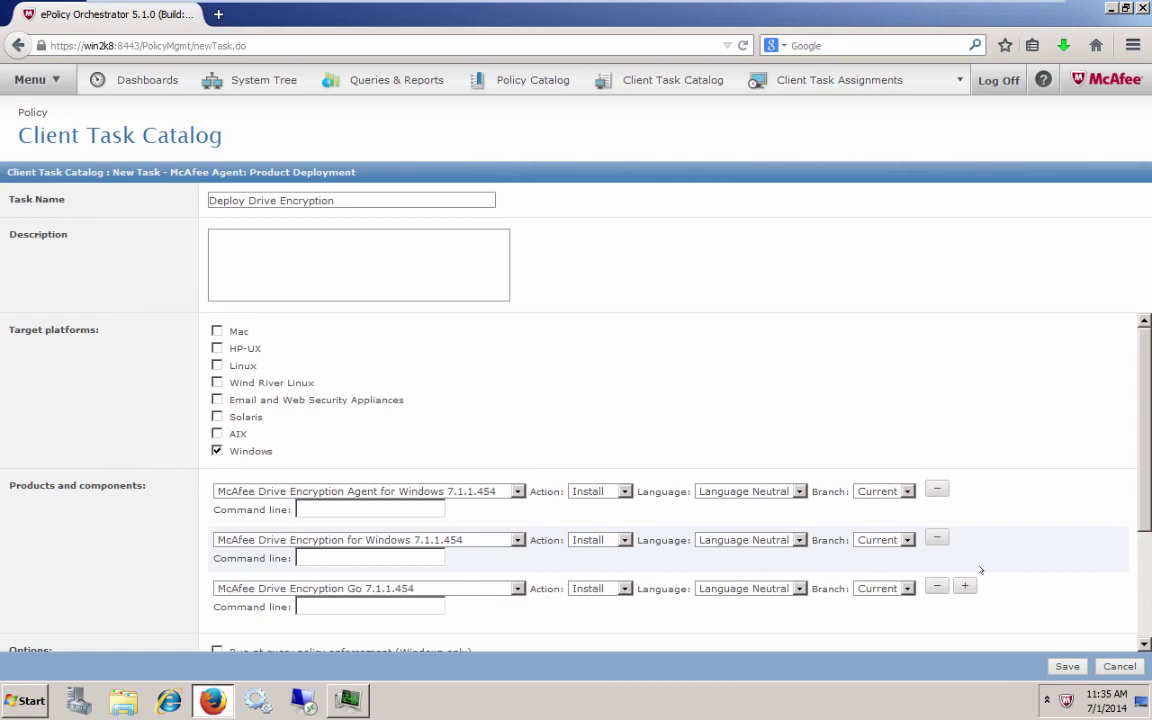
scroll(998, 531, down, 3)
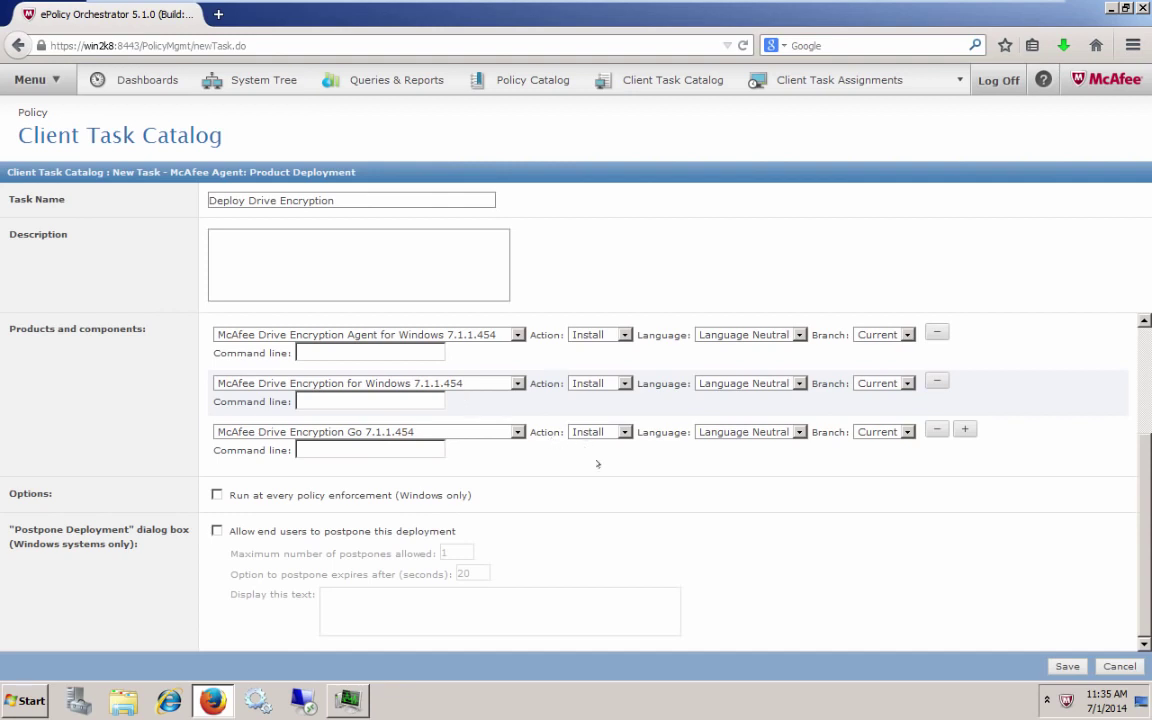
click(1066, 667)
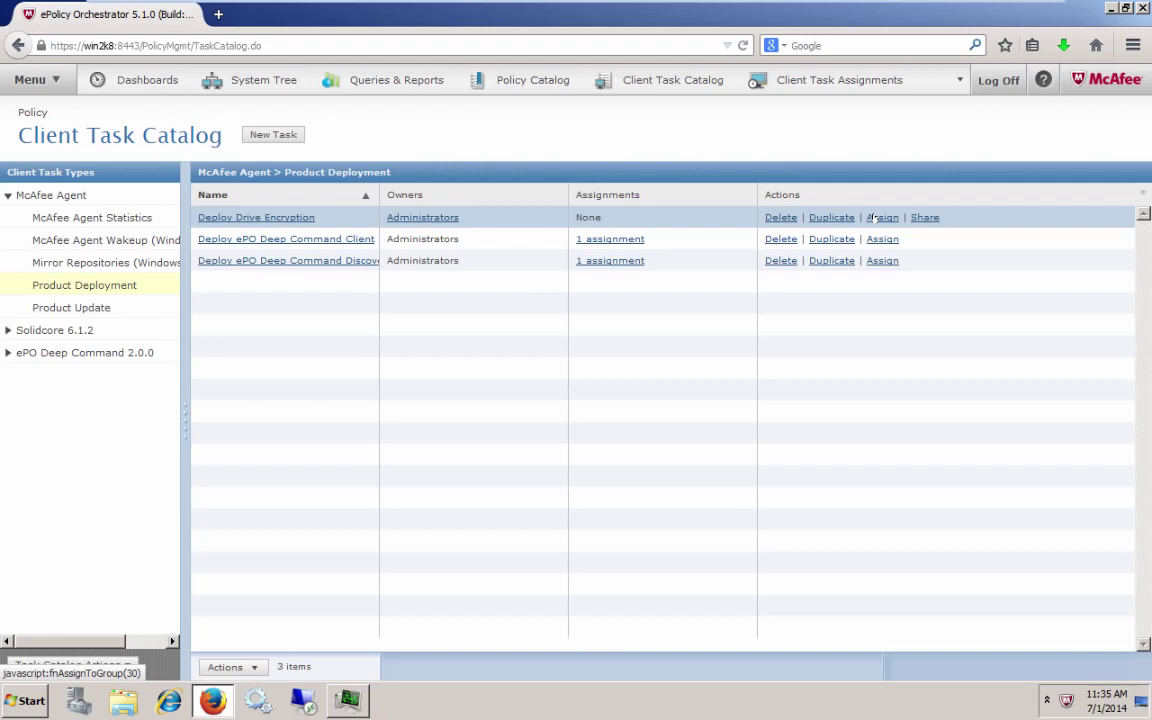
- Target the Deploy Drive Encryption task at the Virtual Machines group
click(874, 217)
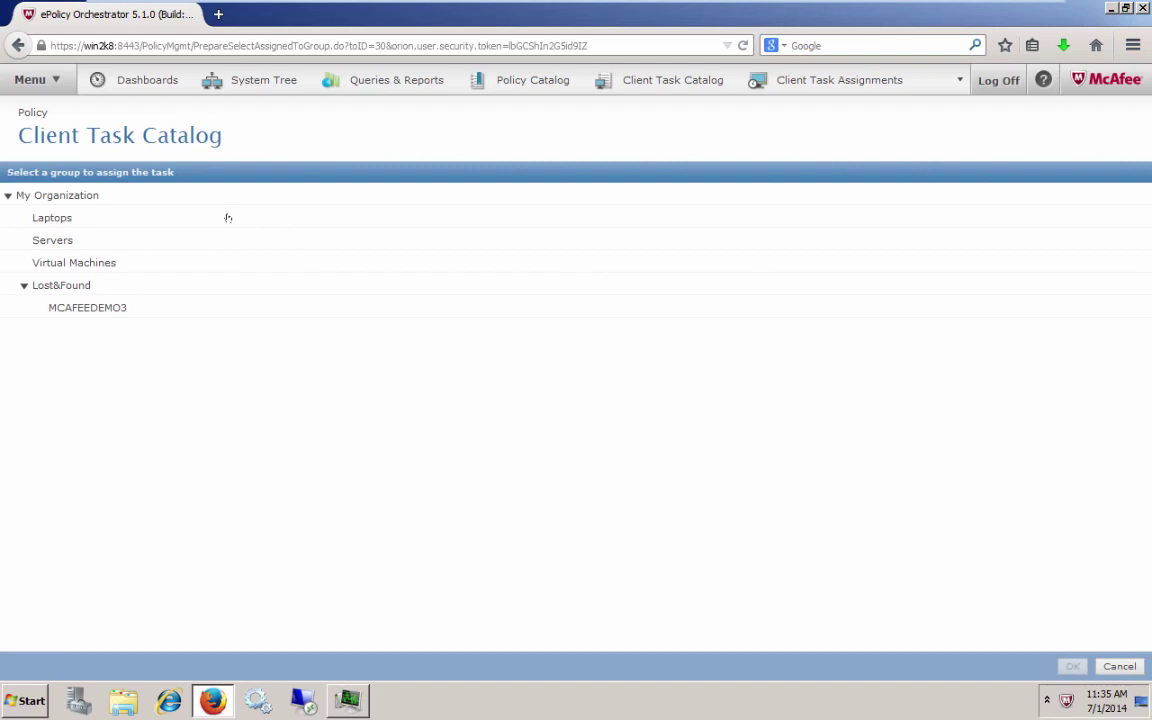
click(103, 259)
click(1071, 666)
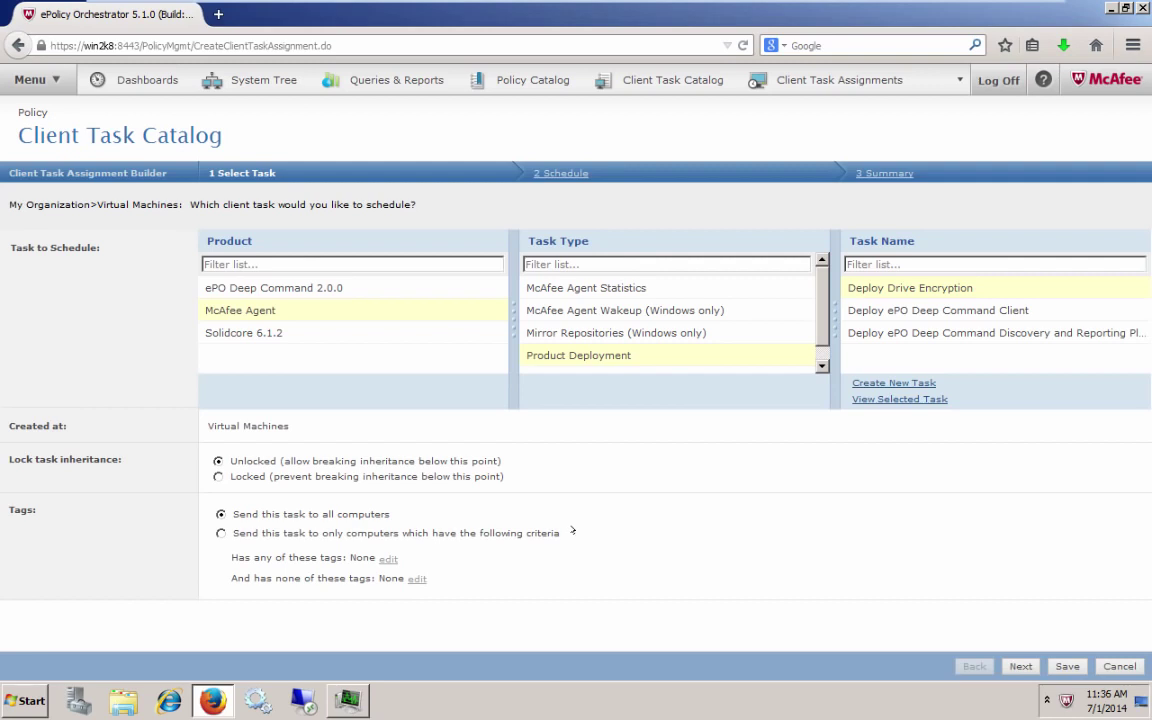
- Send the task to all computers, schedule it to Run immediately, and save the assignment
click(221, 533)
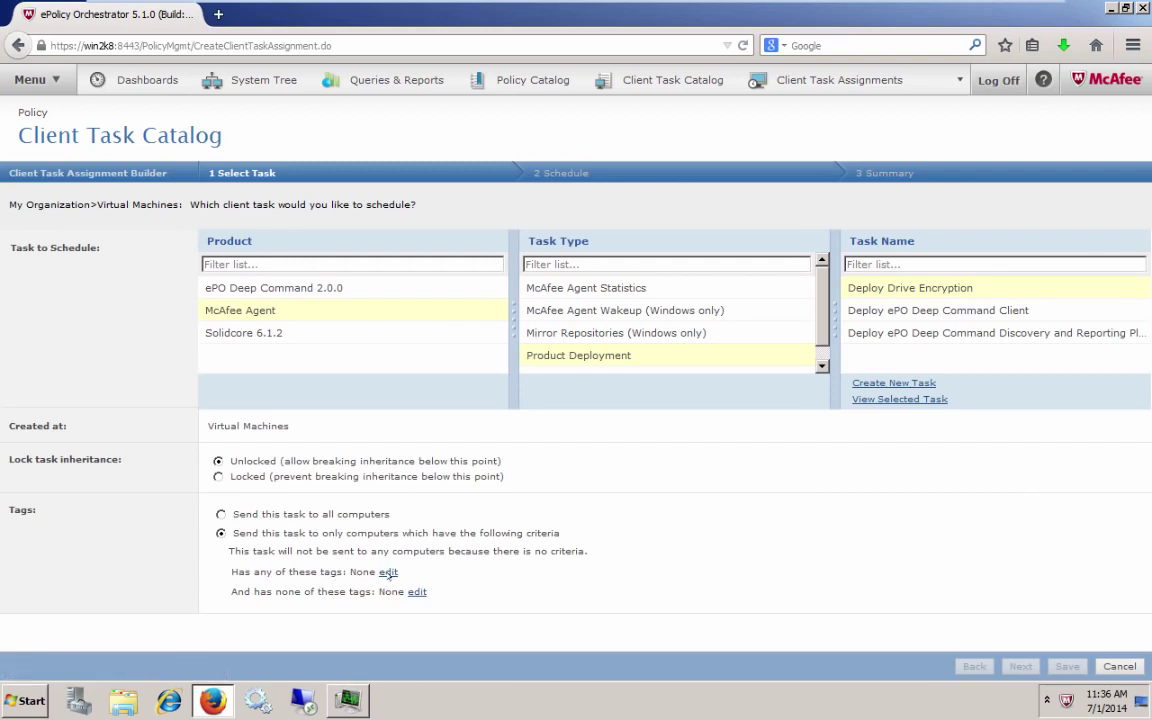
click(272, 513)
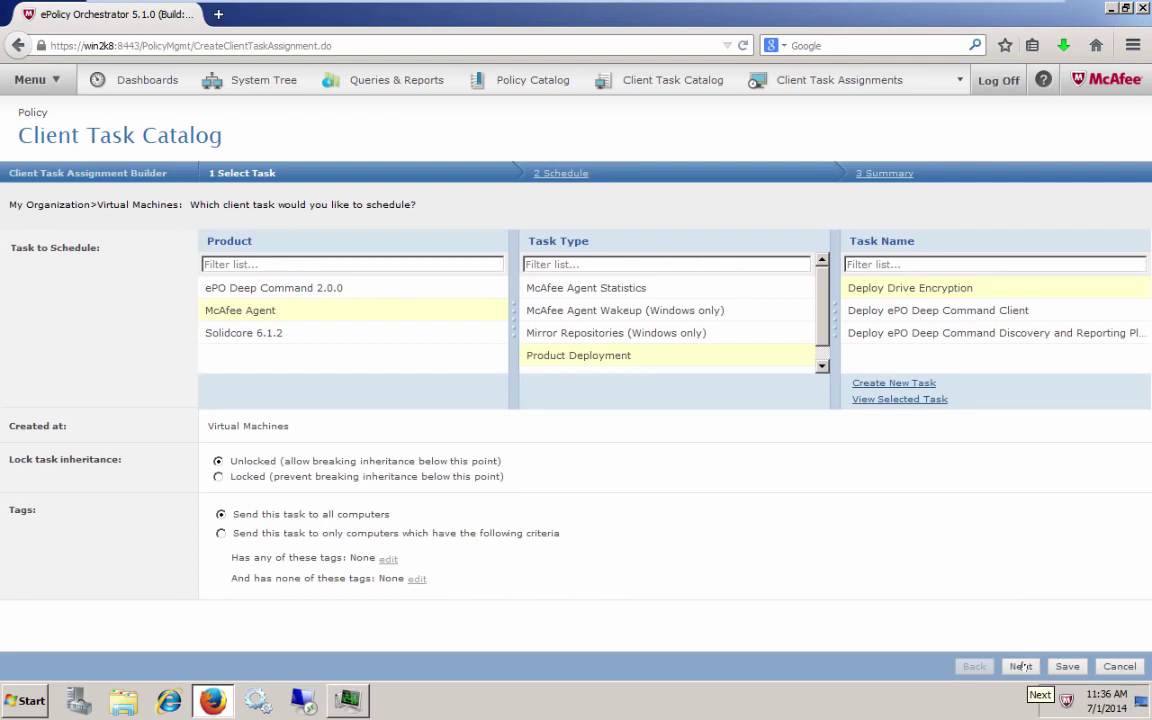
click(1021, 666)
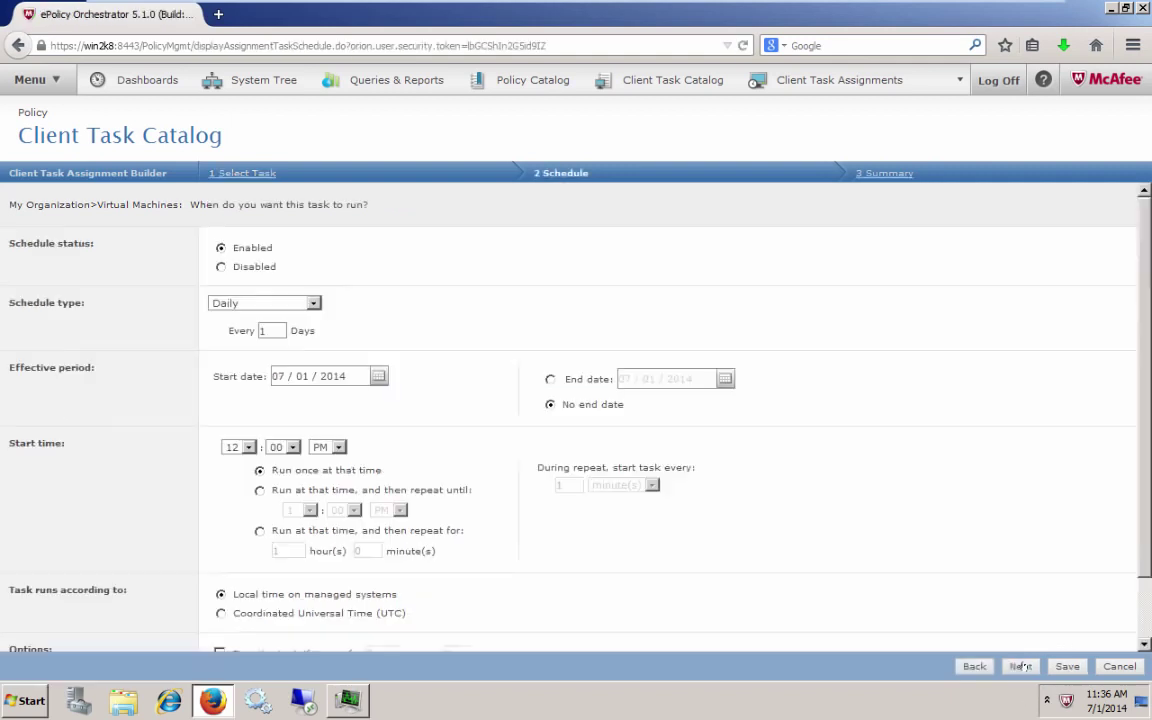
click(290, 303)
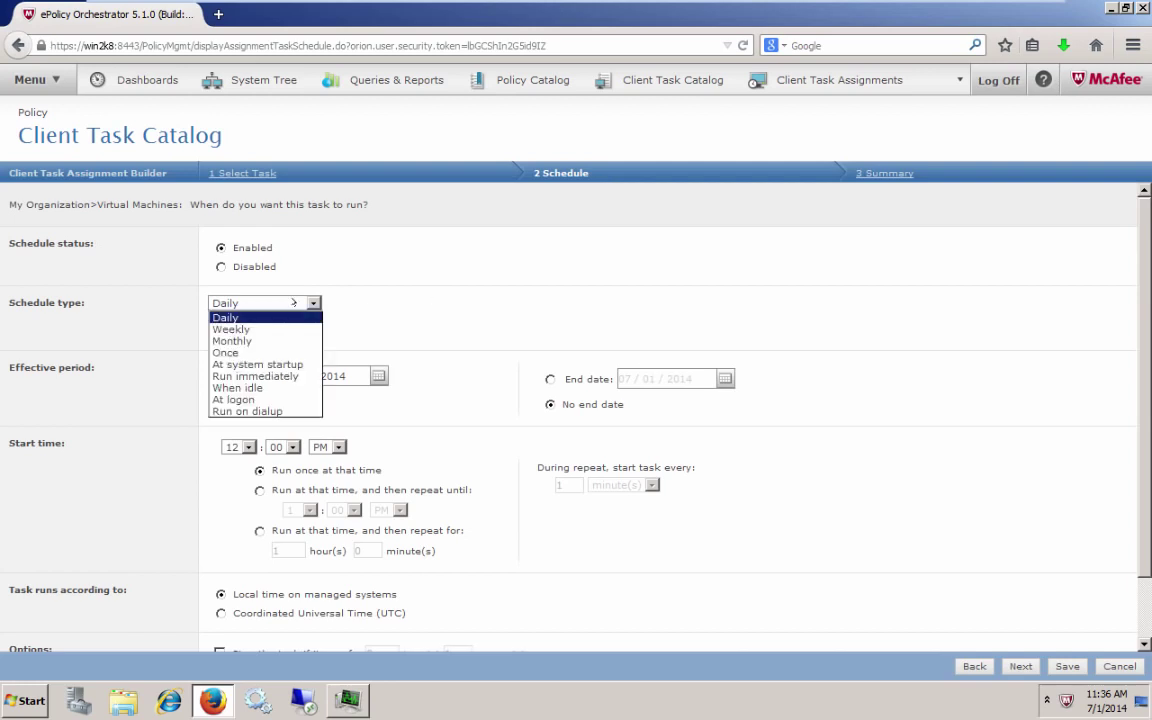
click(262, 376)
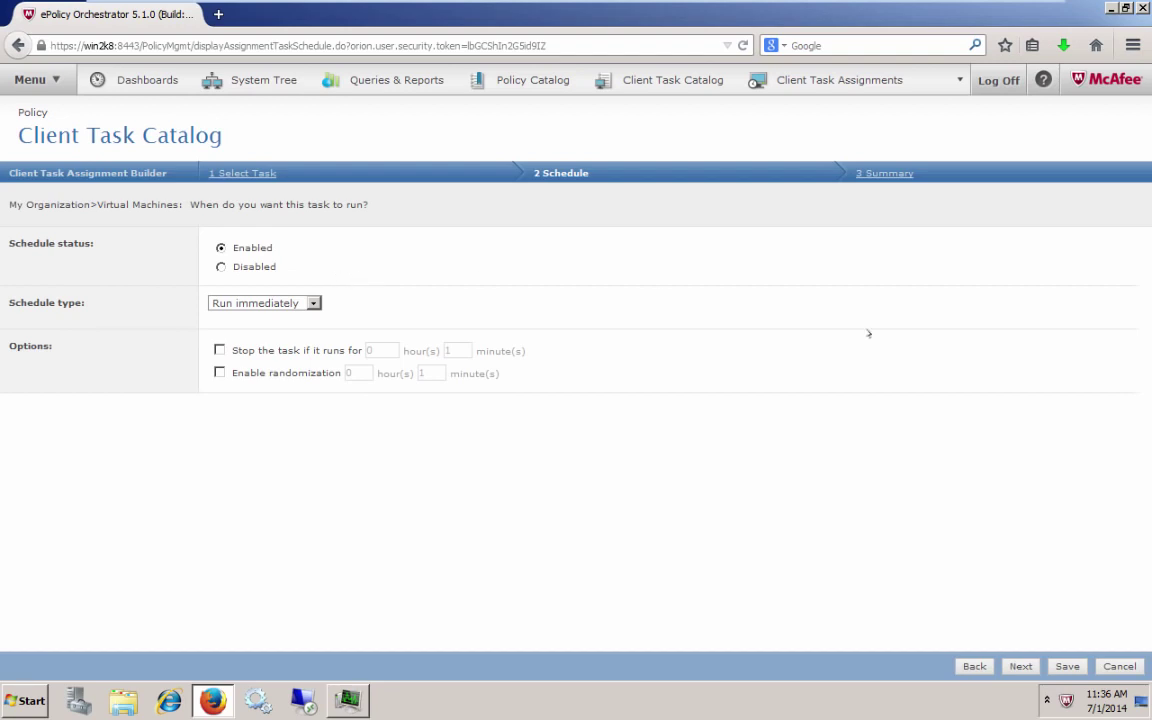
click(1022, 666)
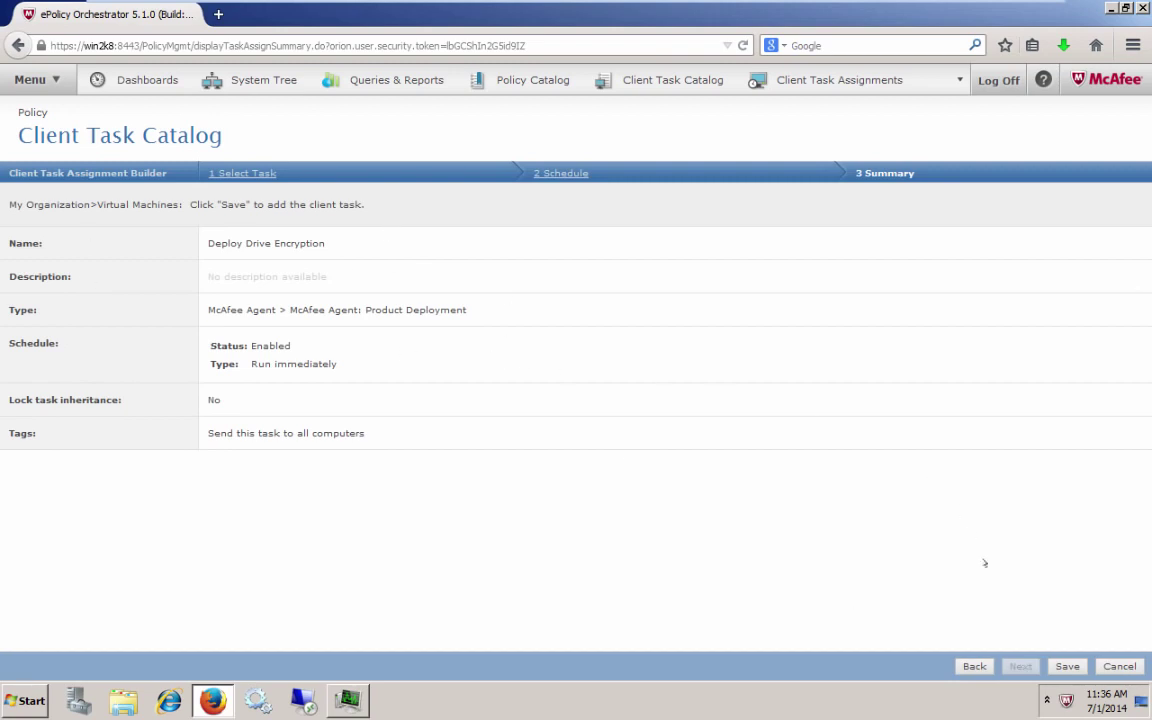
click(1068, 666)
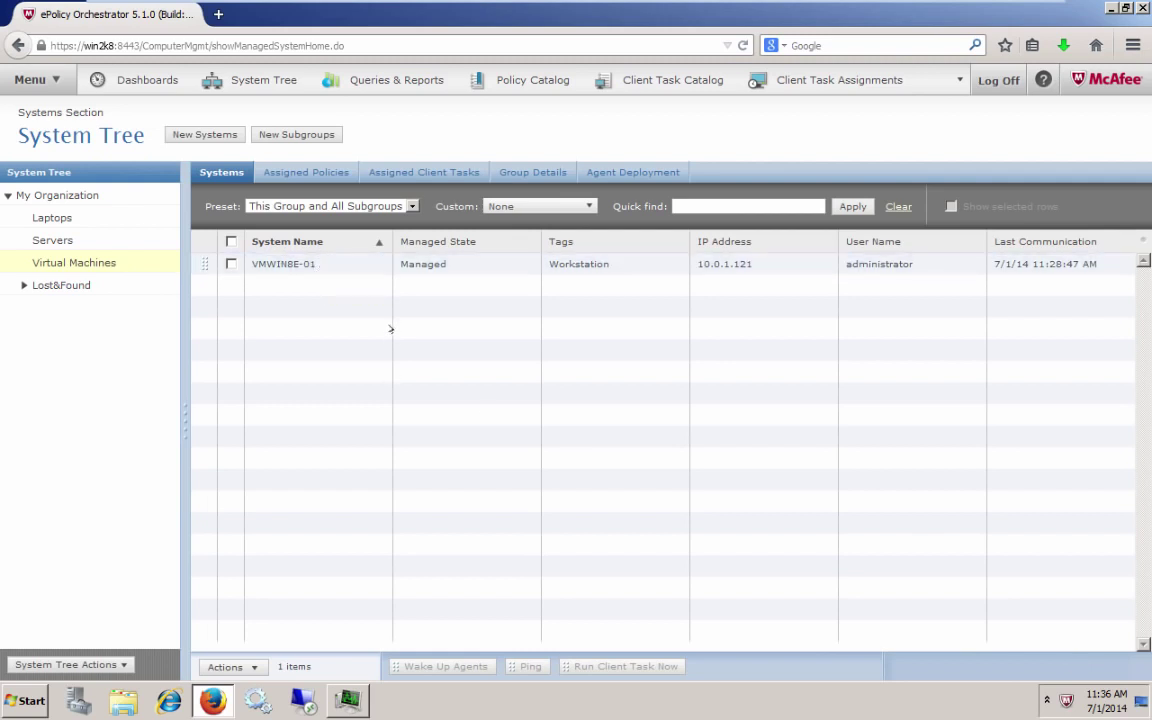
- Unlock the Windows 8 virtual machine with the account password
mouse_move(576, 1)
click(813, 21)
click(731, 374)
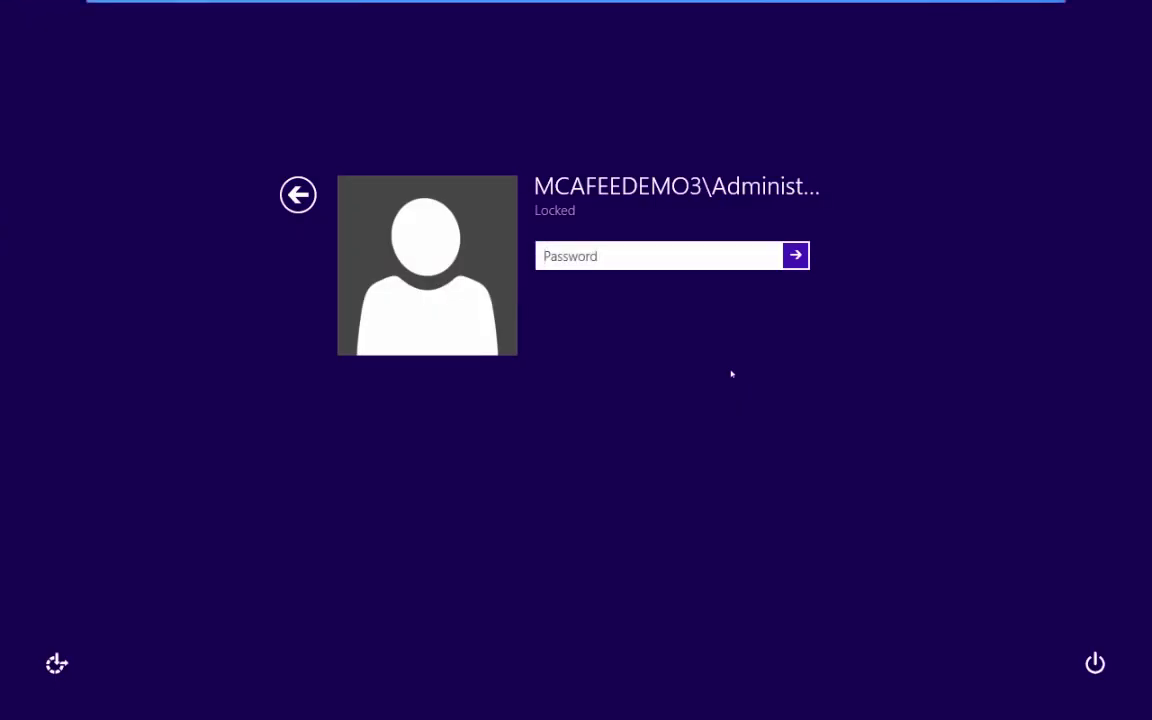
text(•••••••••)
key(Return)
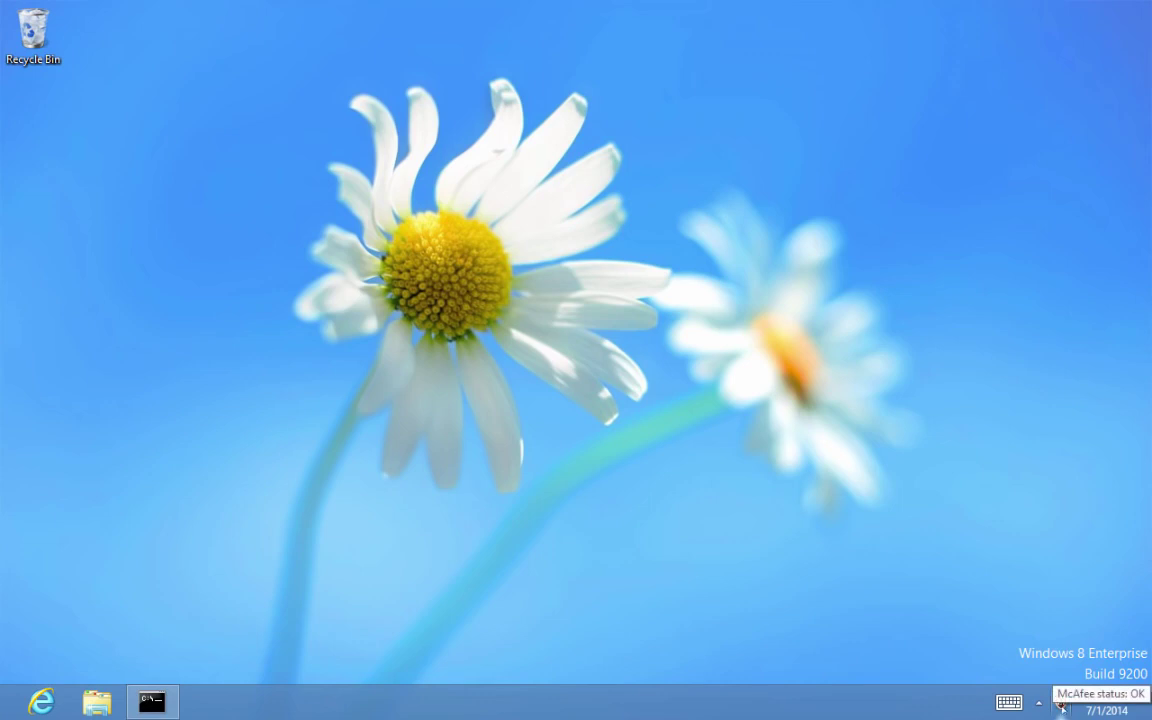
- Collect and send agent properties from the McAfee Agent Status Monitor, then restart the client
right_click(1061, 705)
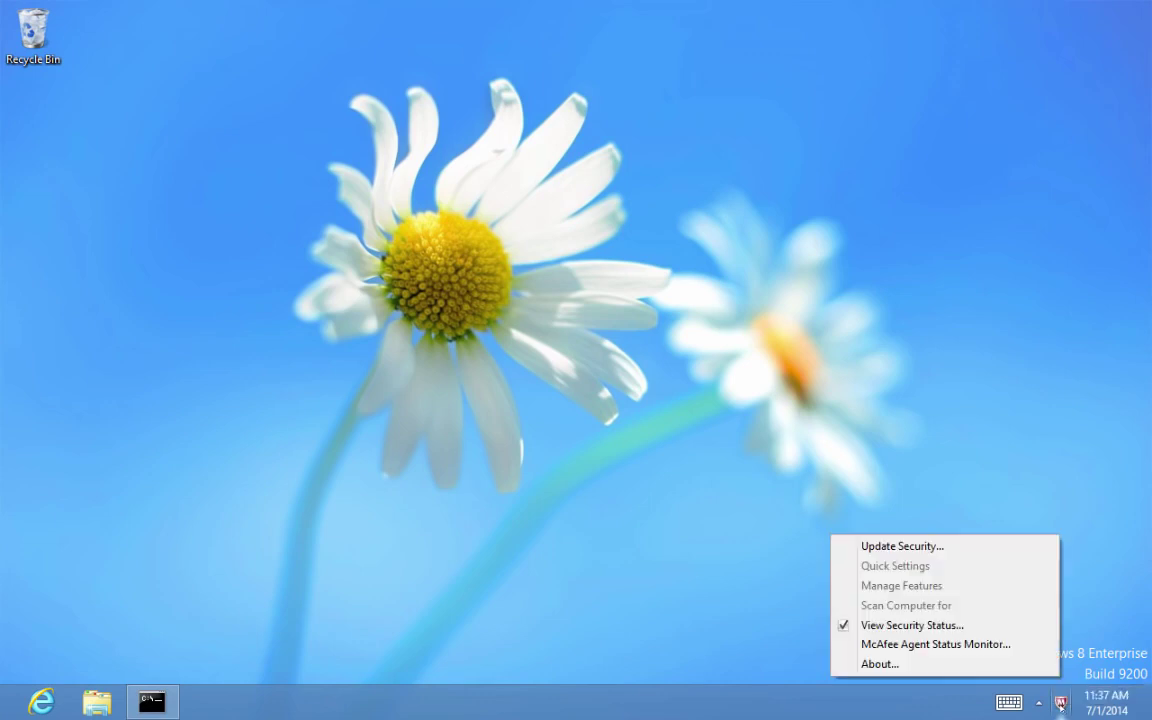
click(981, 645)
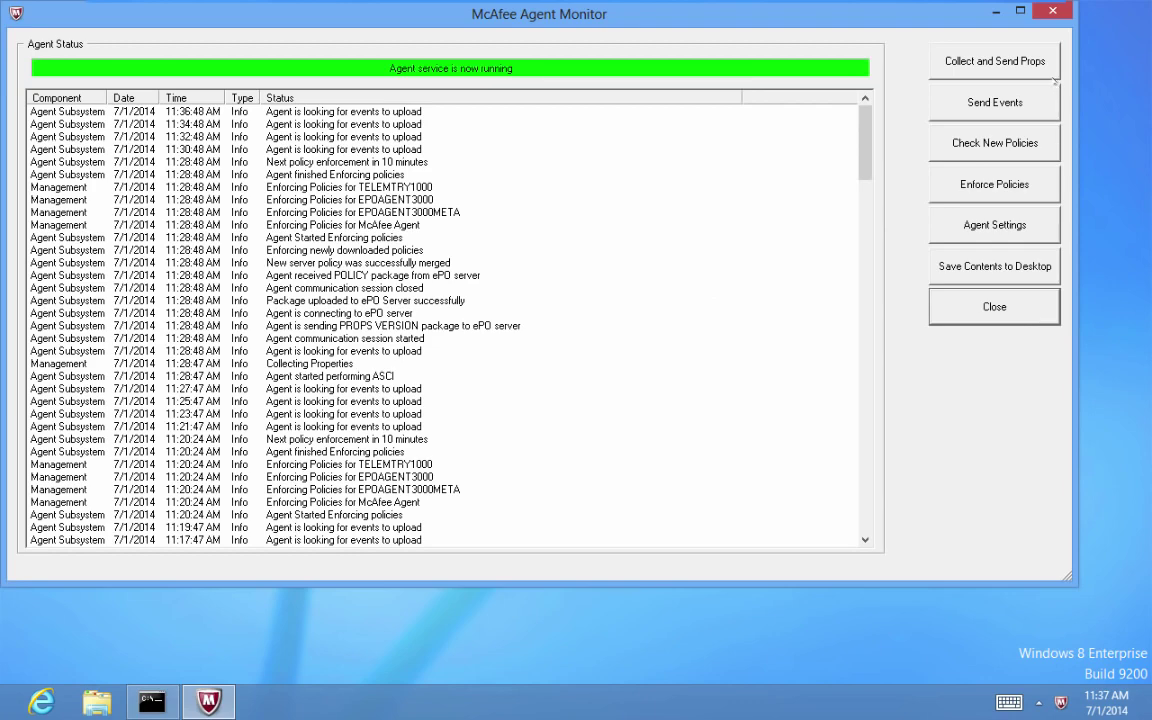
click(1044, 67)
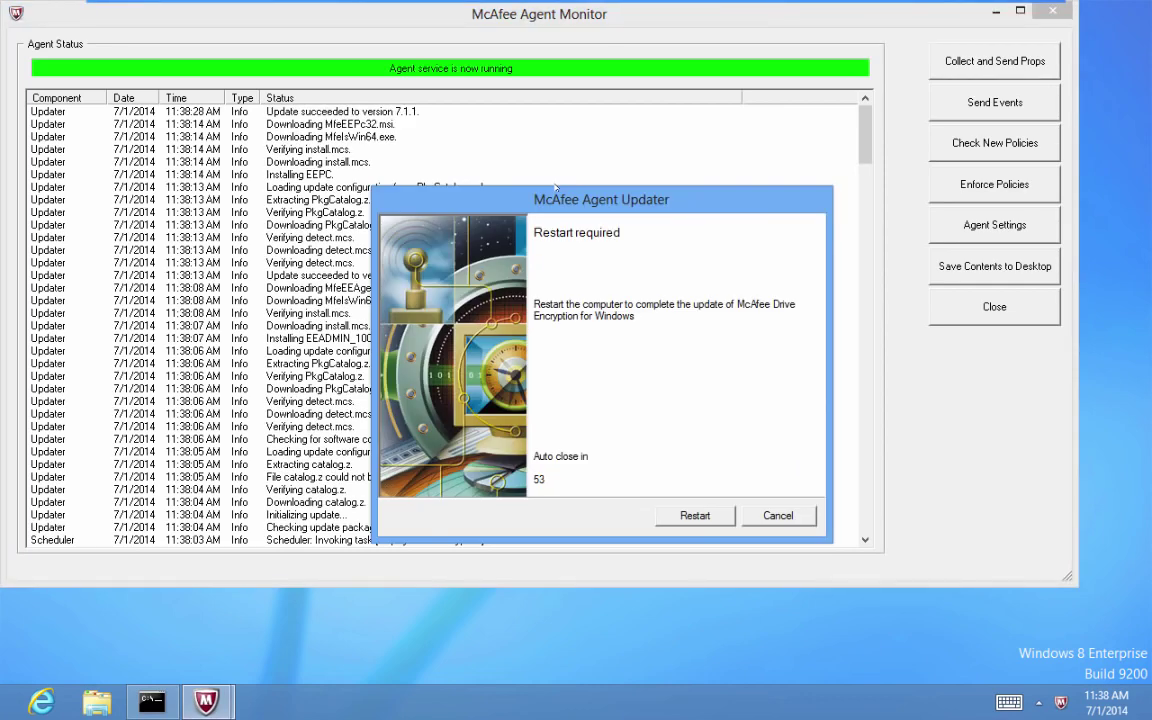
click(721, 516)
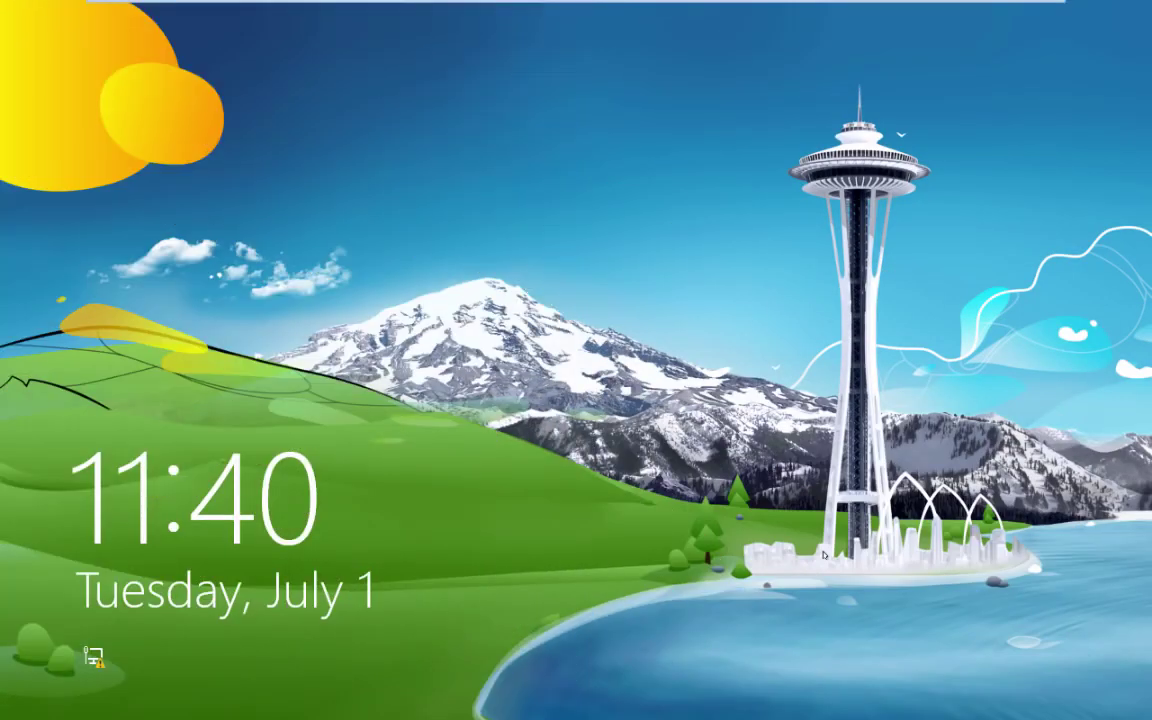
- Sign back in to Windows with the account password and open the McAfee Agent Status Monitor
click(824, 555)
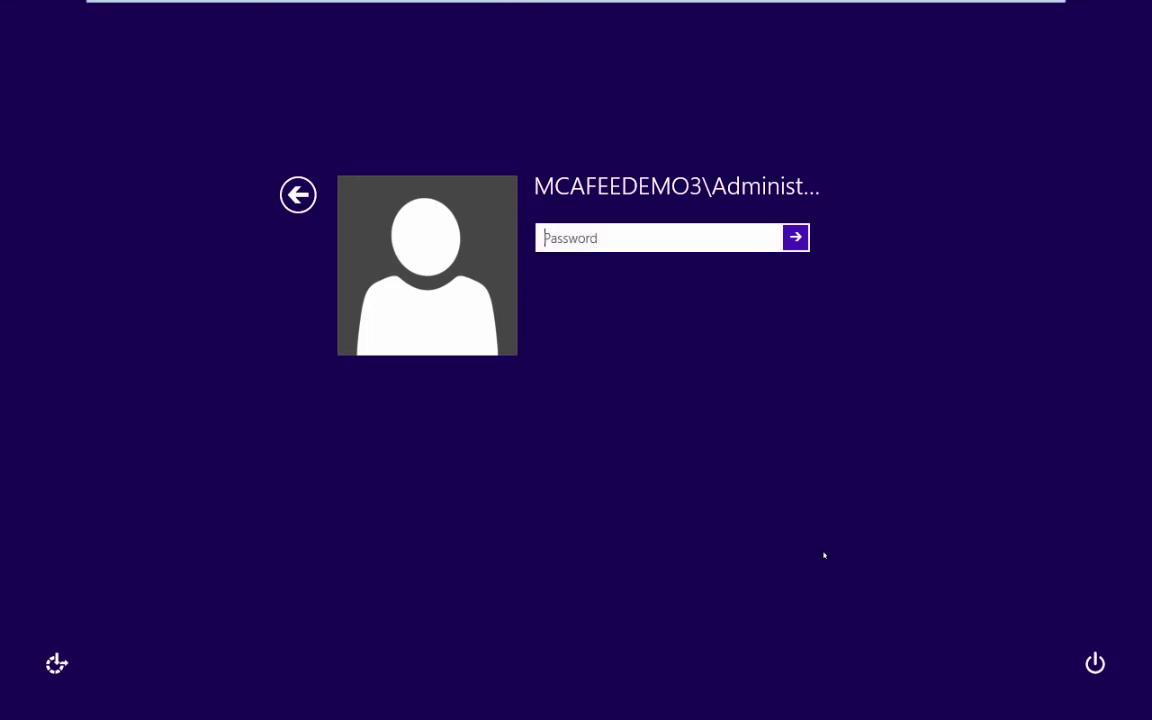
key(Return)
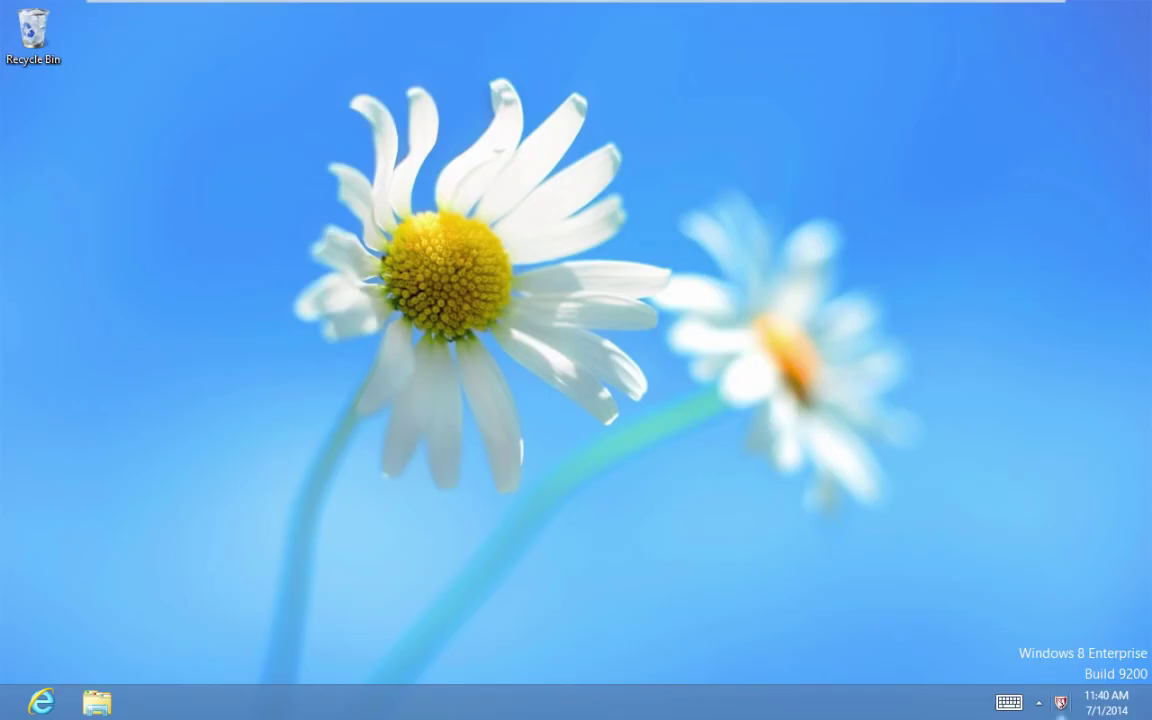
right_click(1059, 701)
click(962, 645)
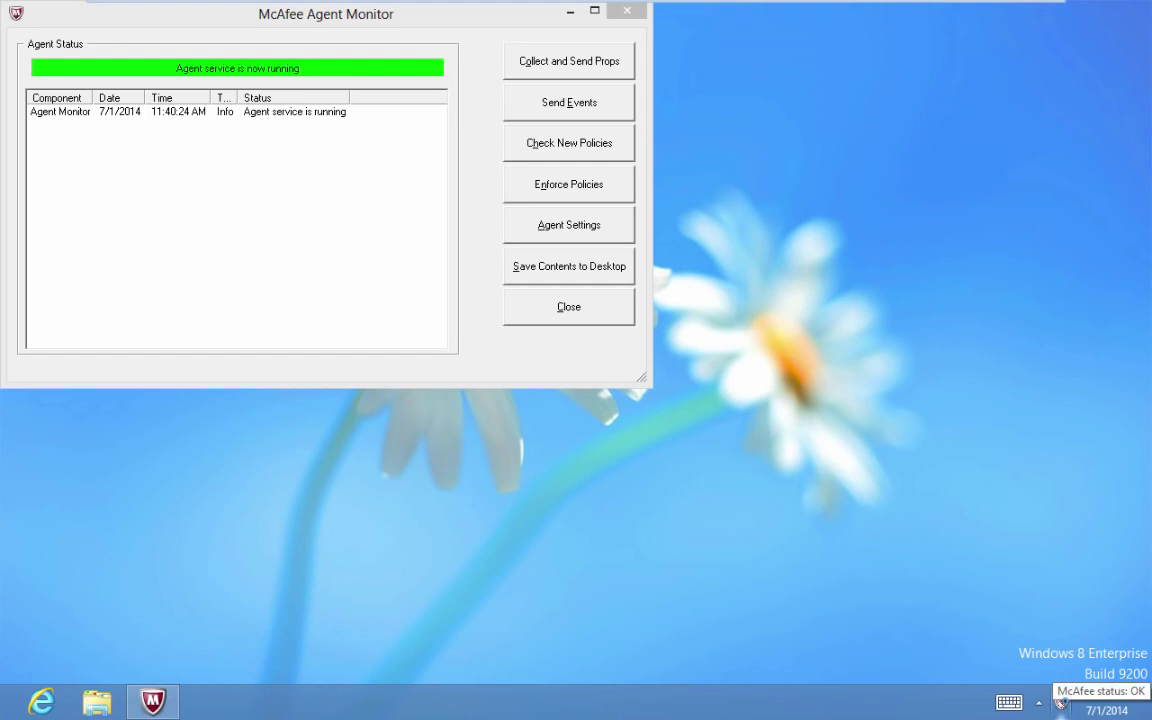
- Check McAfee About lists Drive Encryption Agent, Go and Drive Encryption 7.1.1.454
right_click(1061, 702)
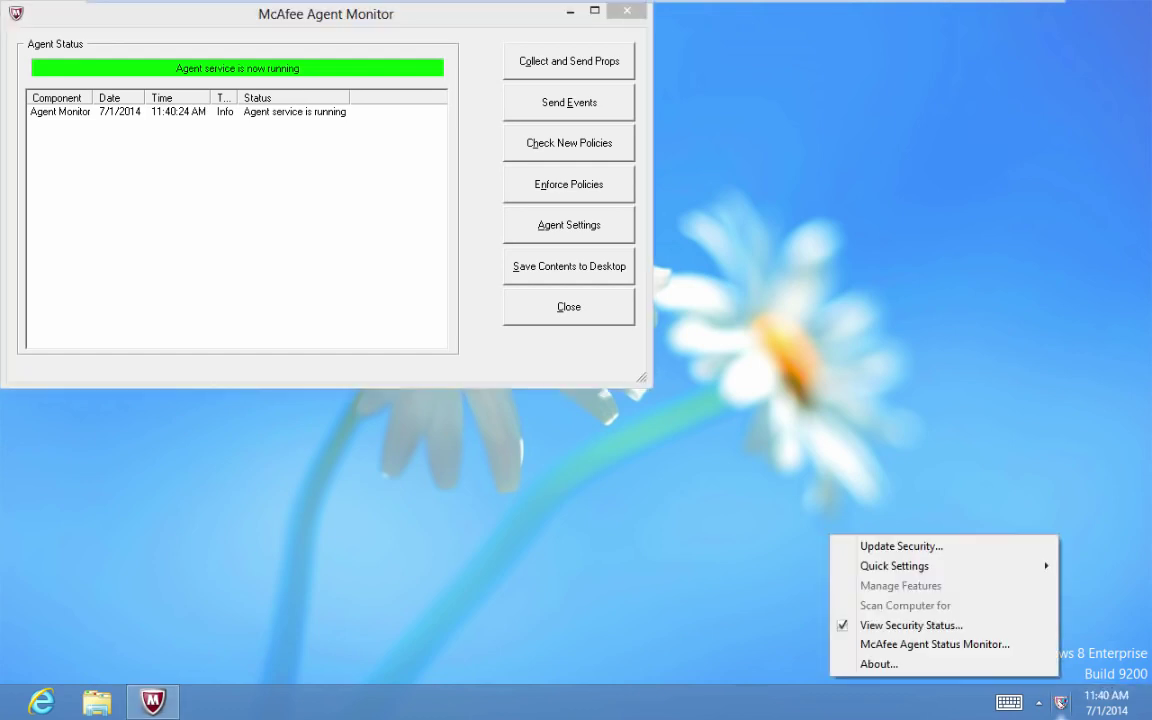
click(962, 662)
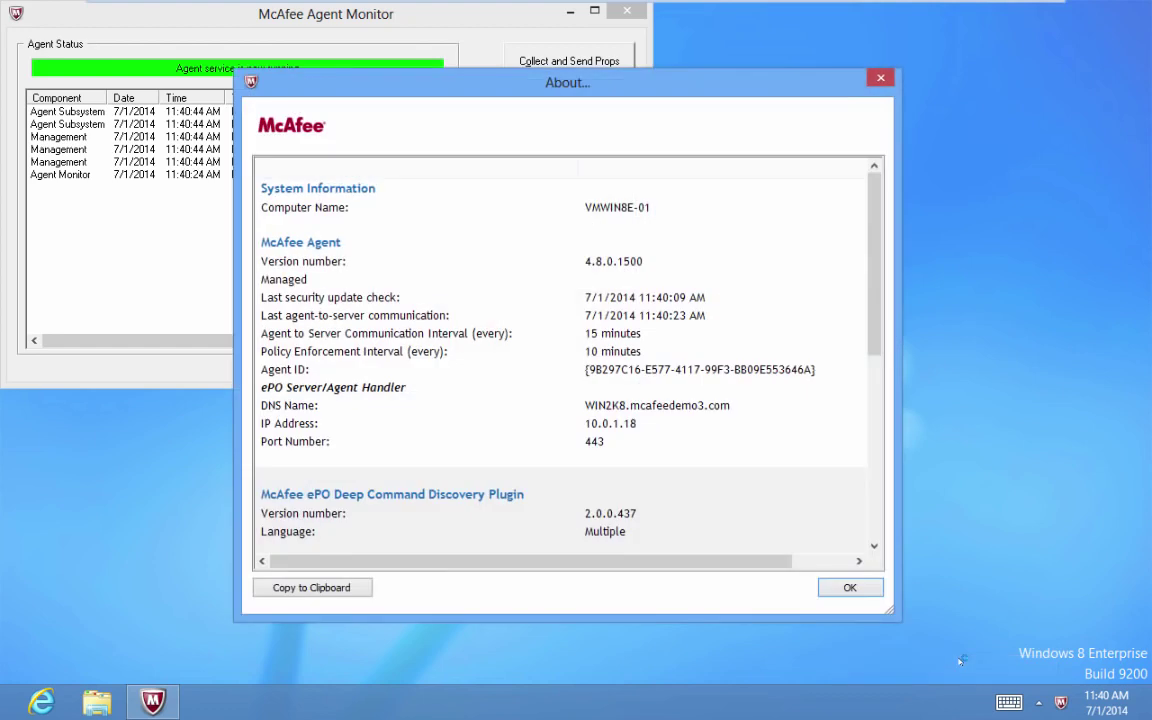
drag(876, 240, 876, 375)
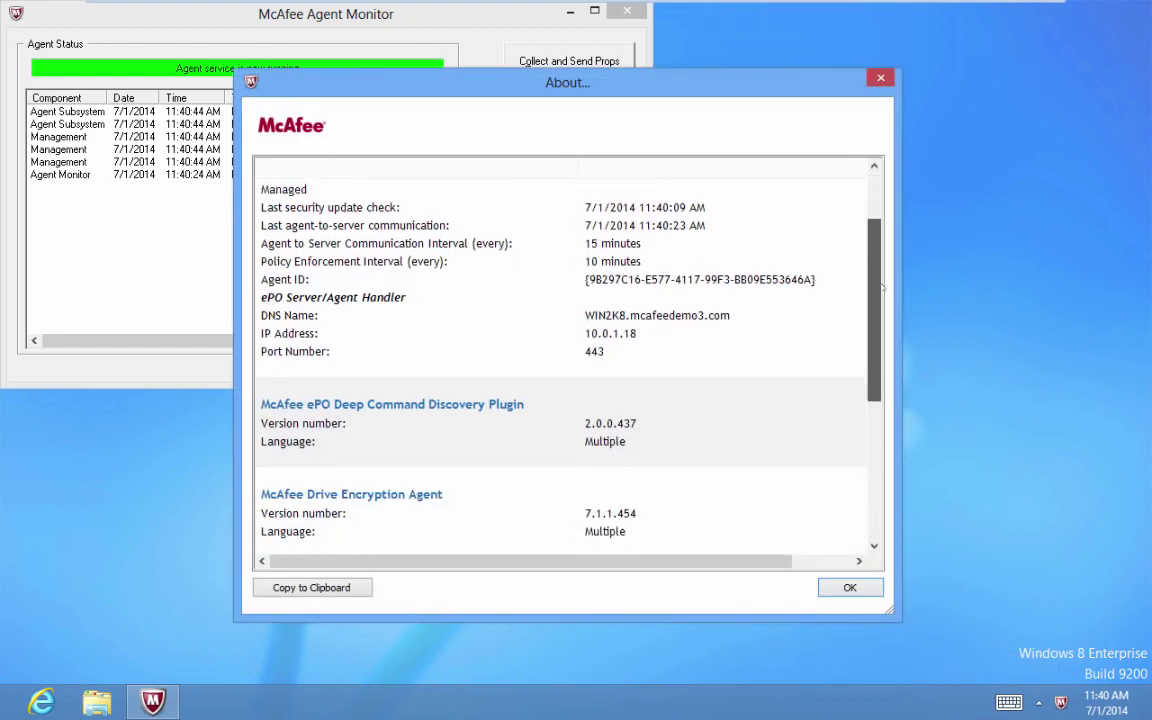
scroll(805, 378, down, 2)
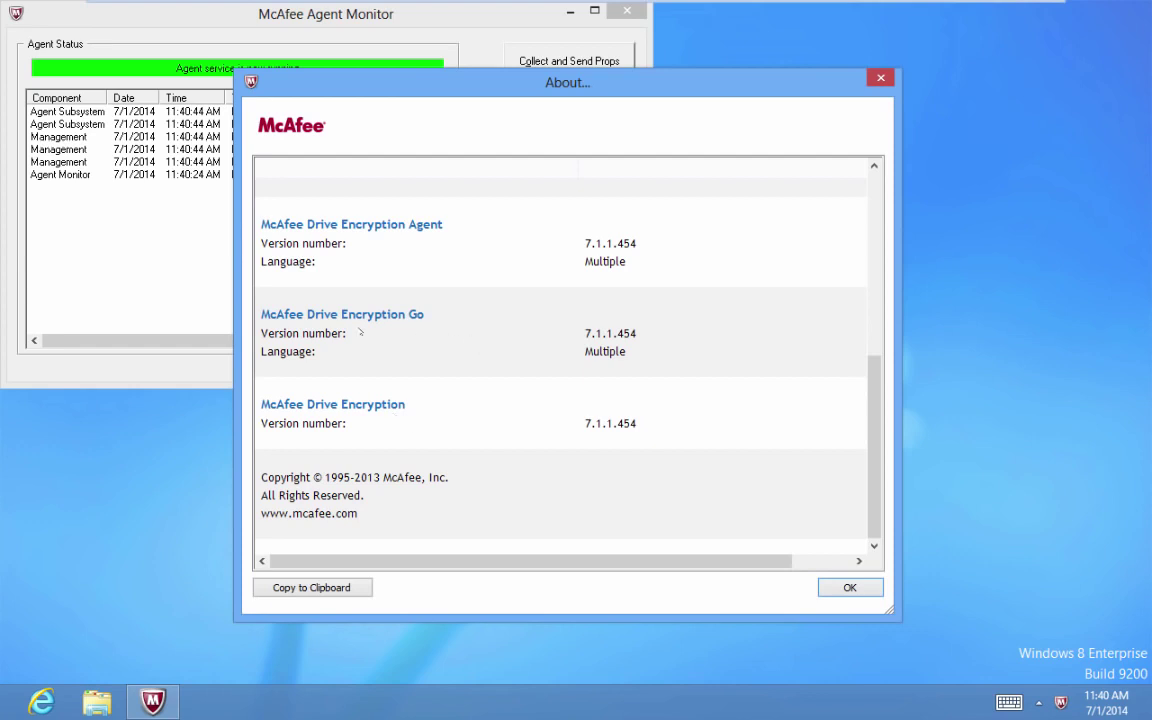
click(852, 589)
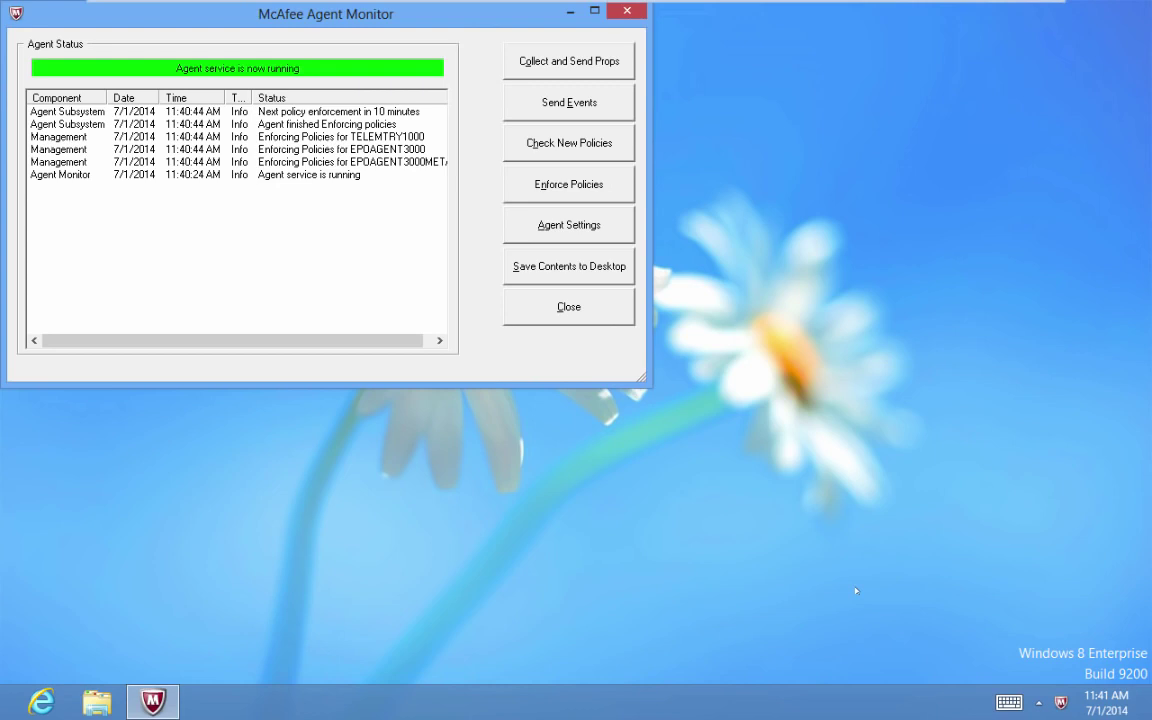
- Show the Drive Encryption status from the McAfee tray menu and move the window aside
right_click(1061, 703)
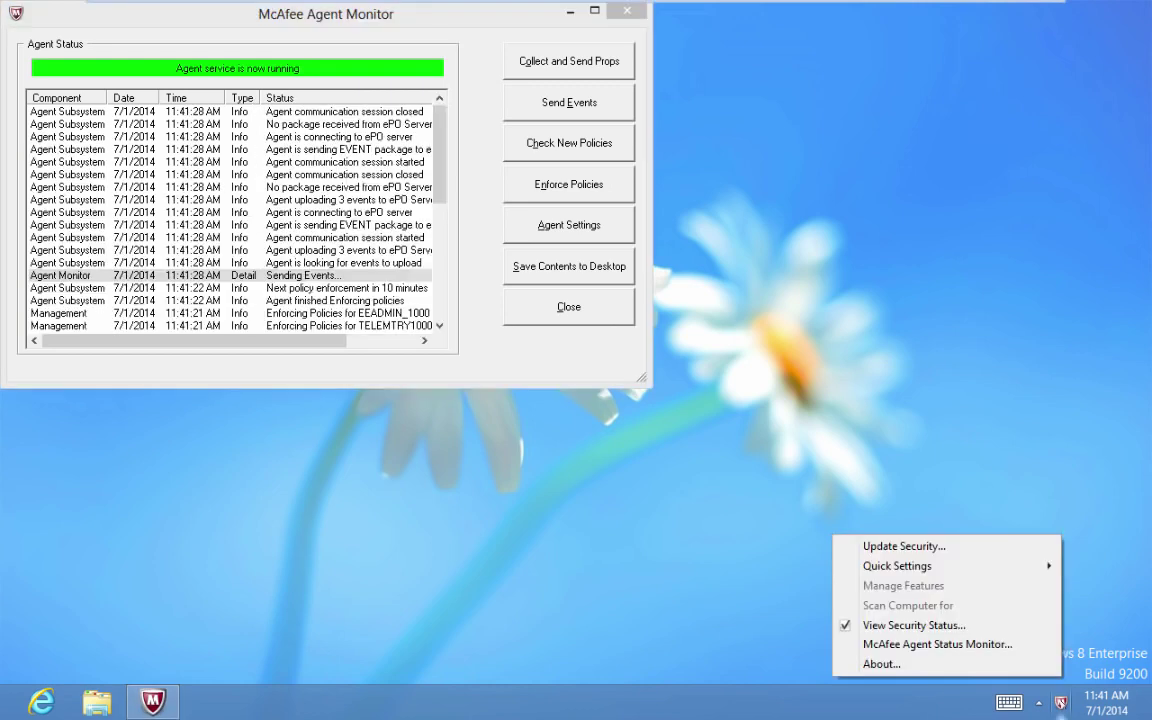
mouse_move(897, 566)
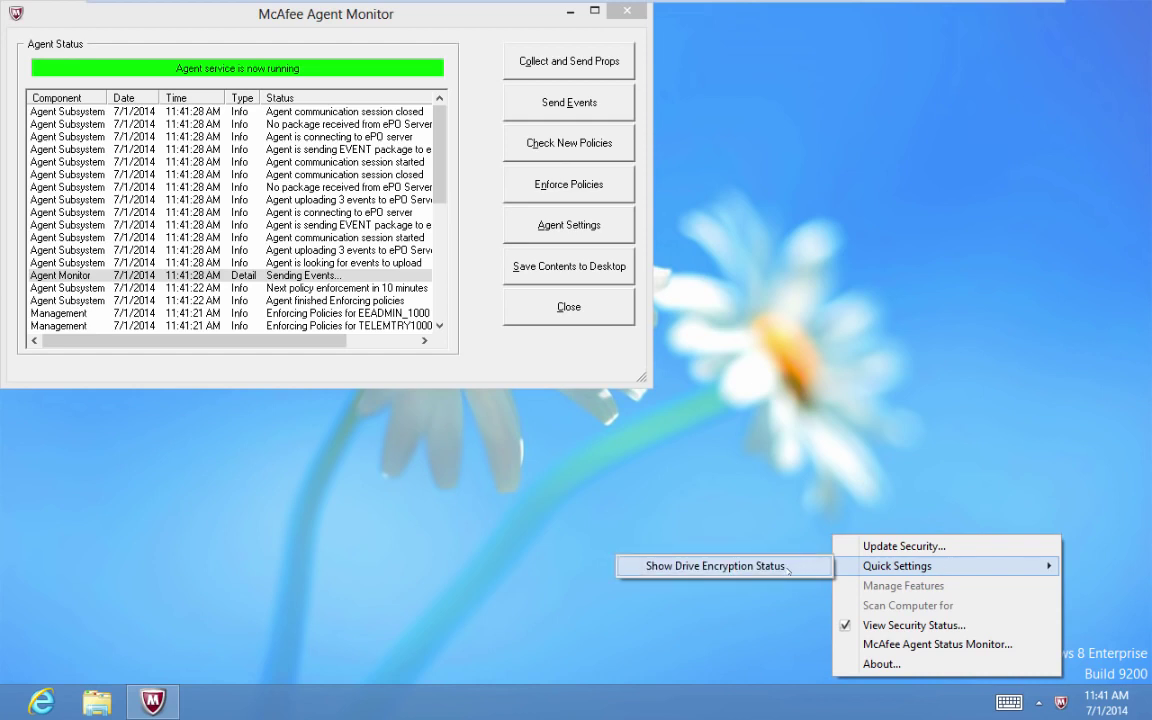
click(788, 568)
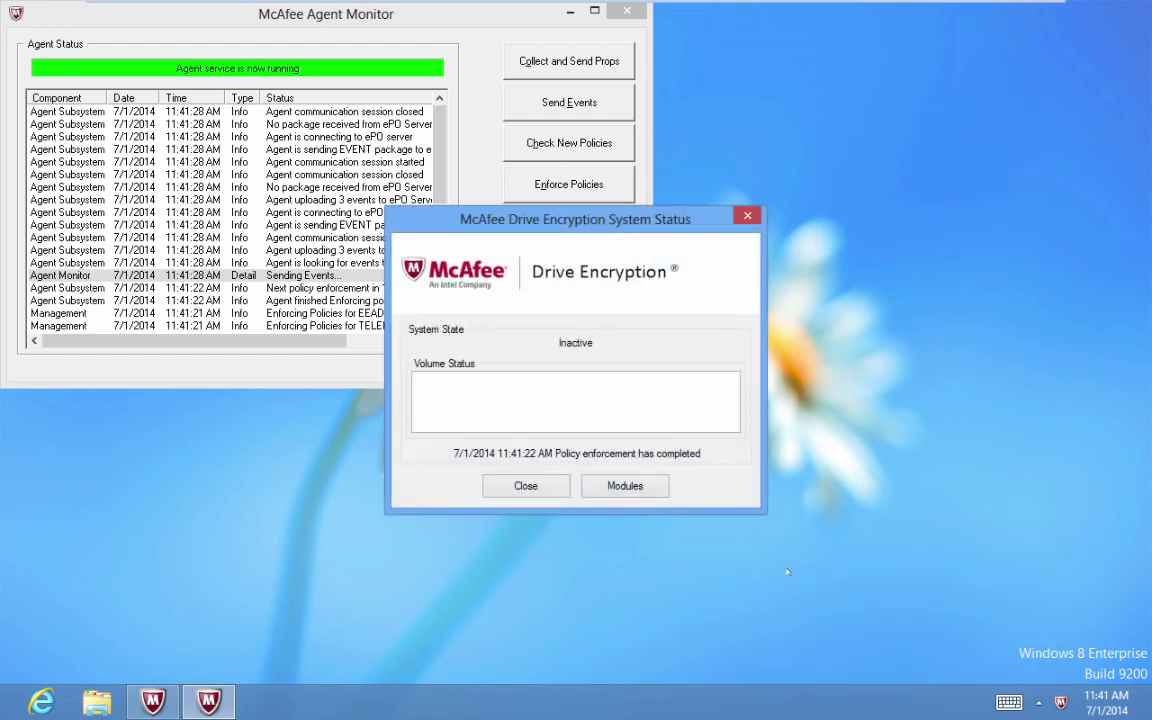
mouse_move(635, 229)
mouse_down()
mouse_move(865, 288)
mouse_move(985, 380)
mouse_up()
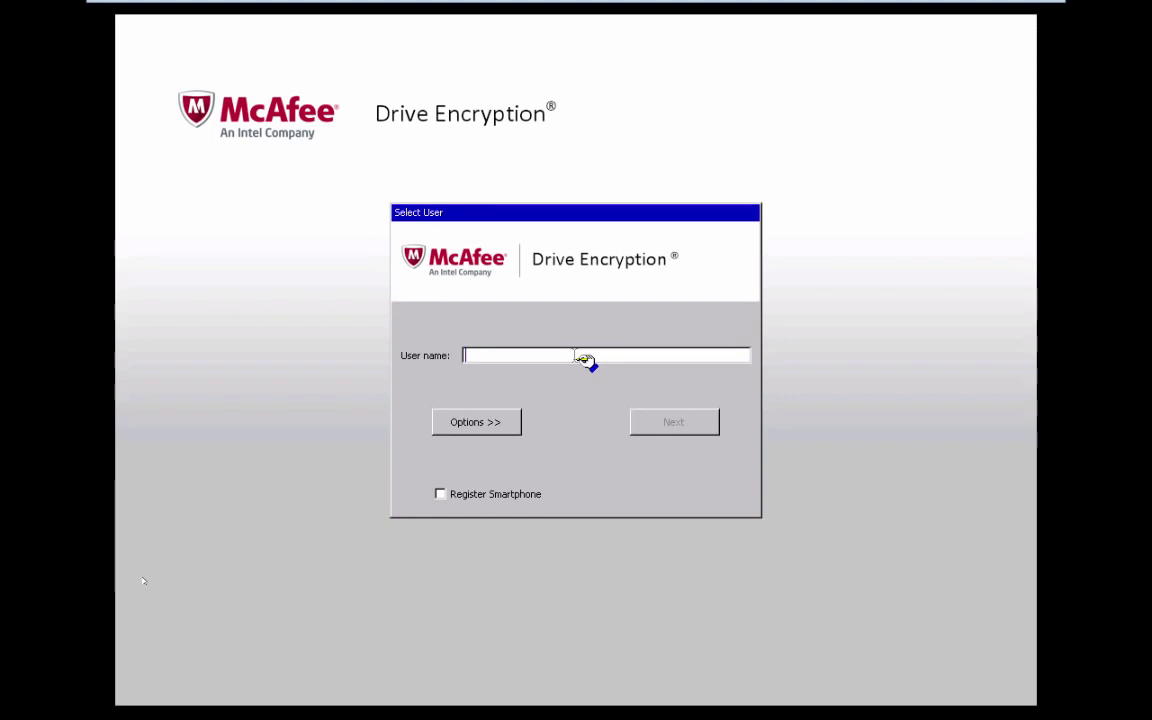
- Log on at the pre-boot screen as administrator with the account password
text(administrator)
key(Return)
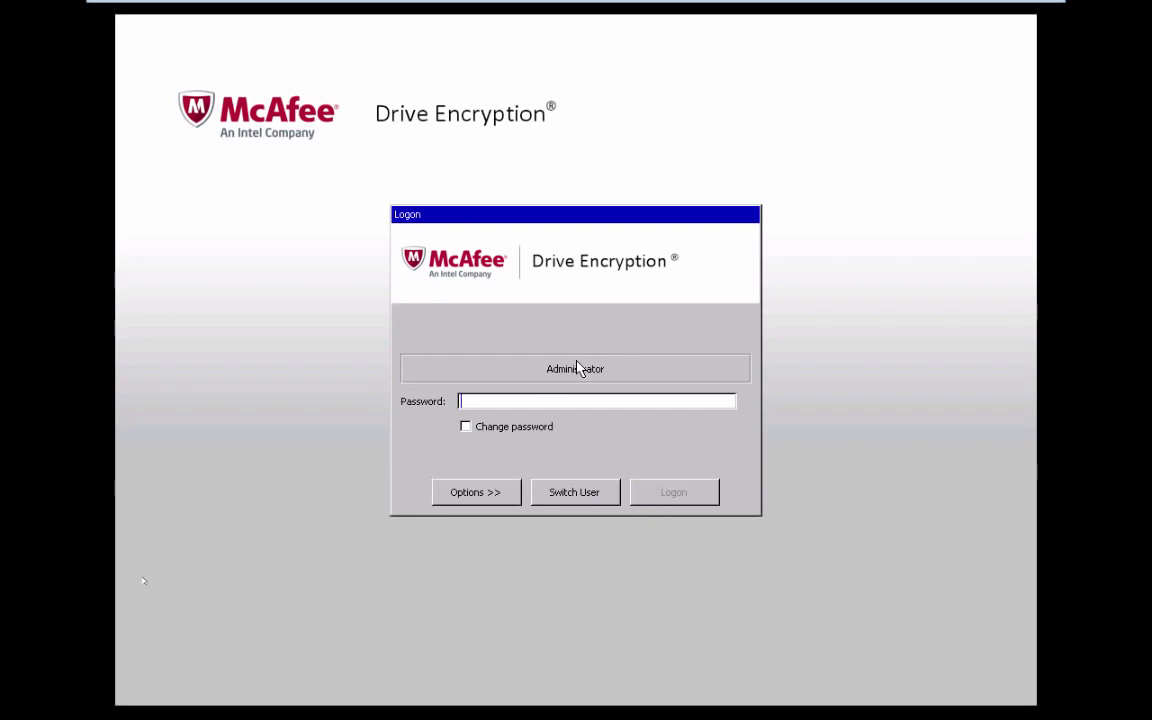
text(********)
key(Return)
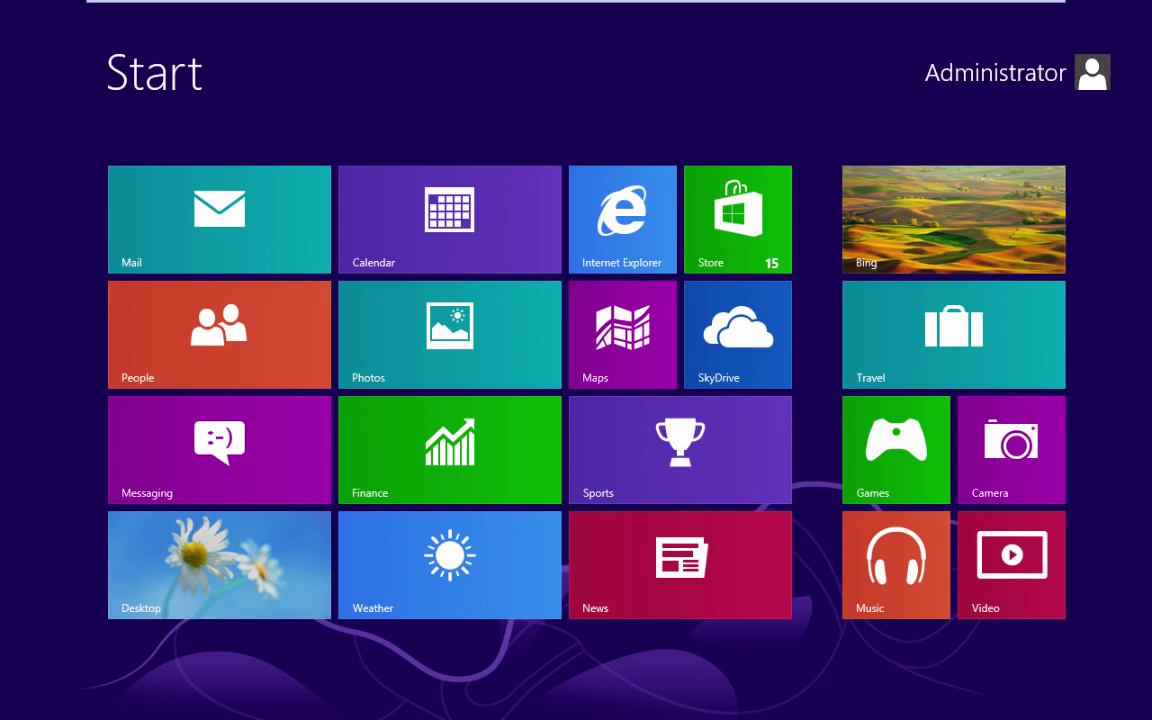
- From the desktop, open the Drive Encryption System Status window via the McAfee tray icon
key(super+d)
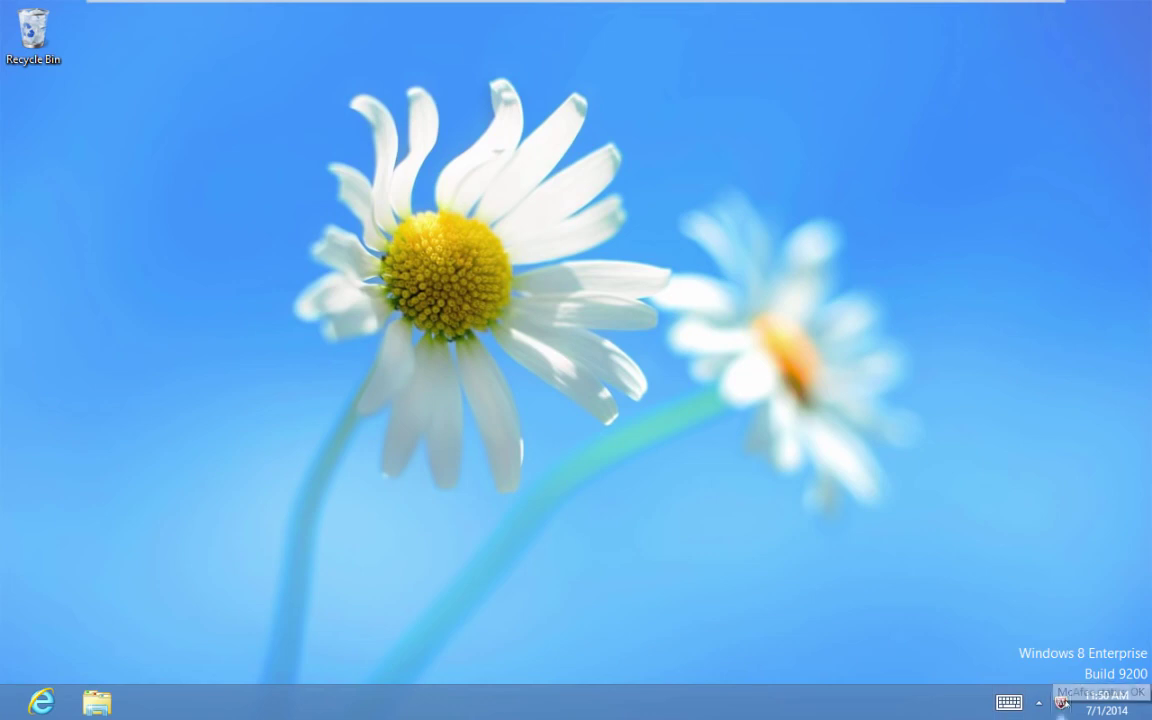
right_click(1061, 702)
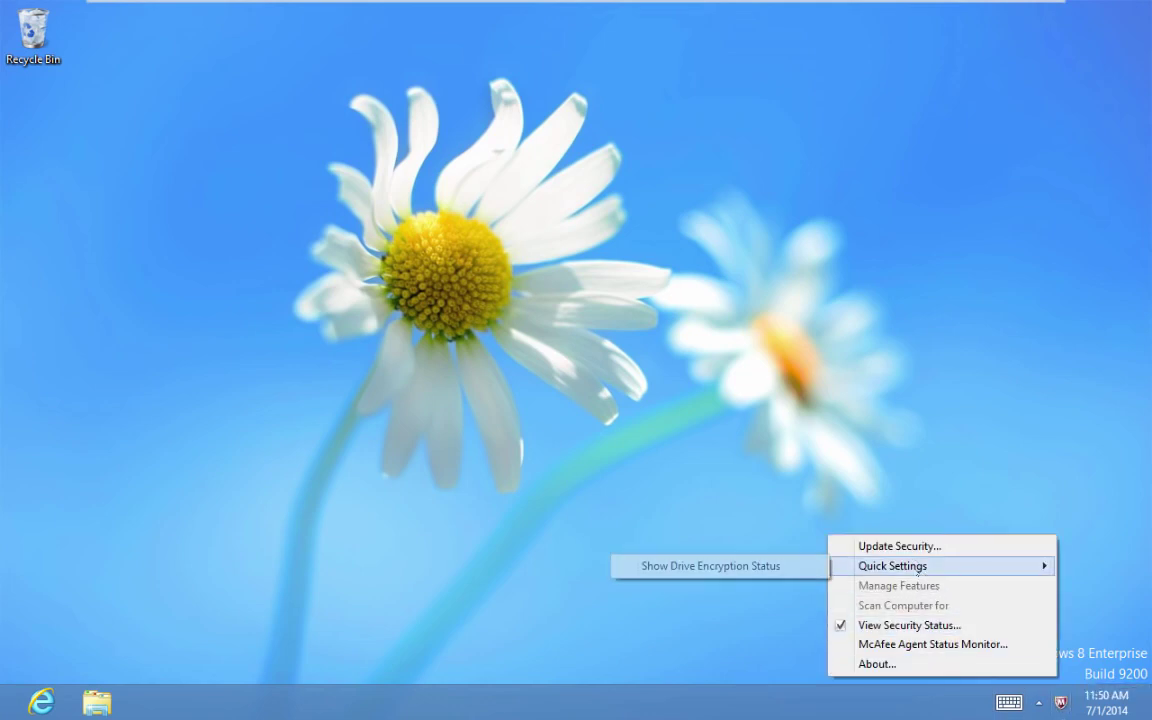
click(800, 566)
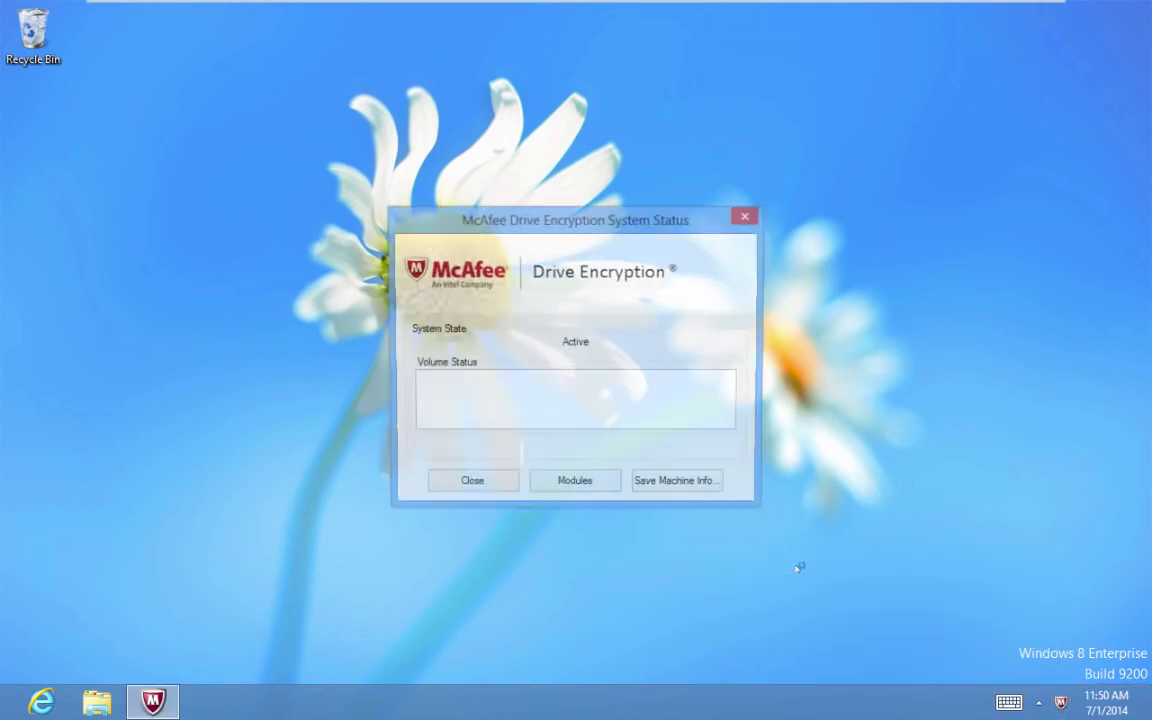